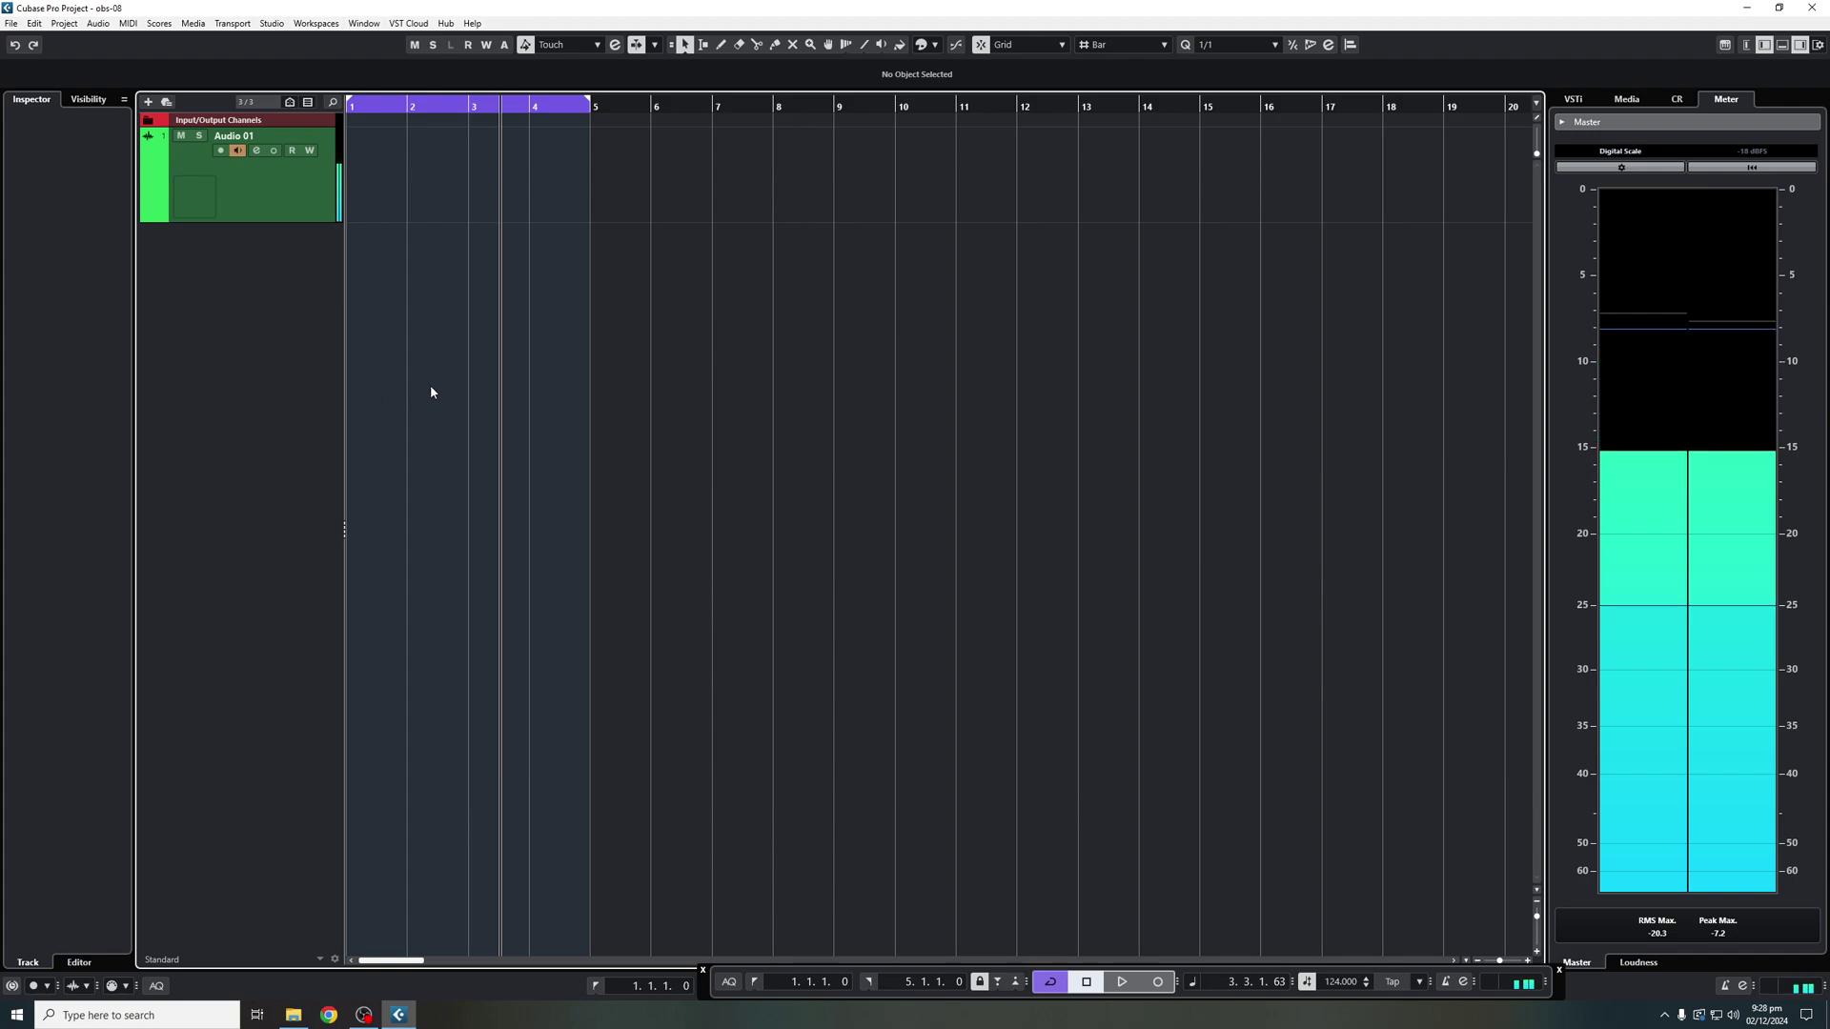
Create folder tracks named 'kick and bass', 'Instruments' and 'FX' from the track list menu.
right_click(274, 318)
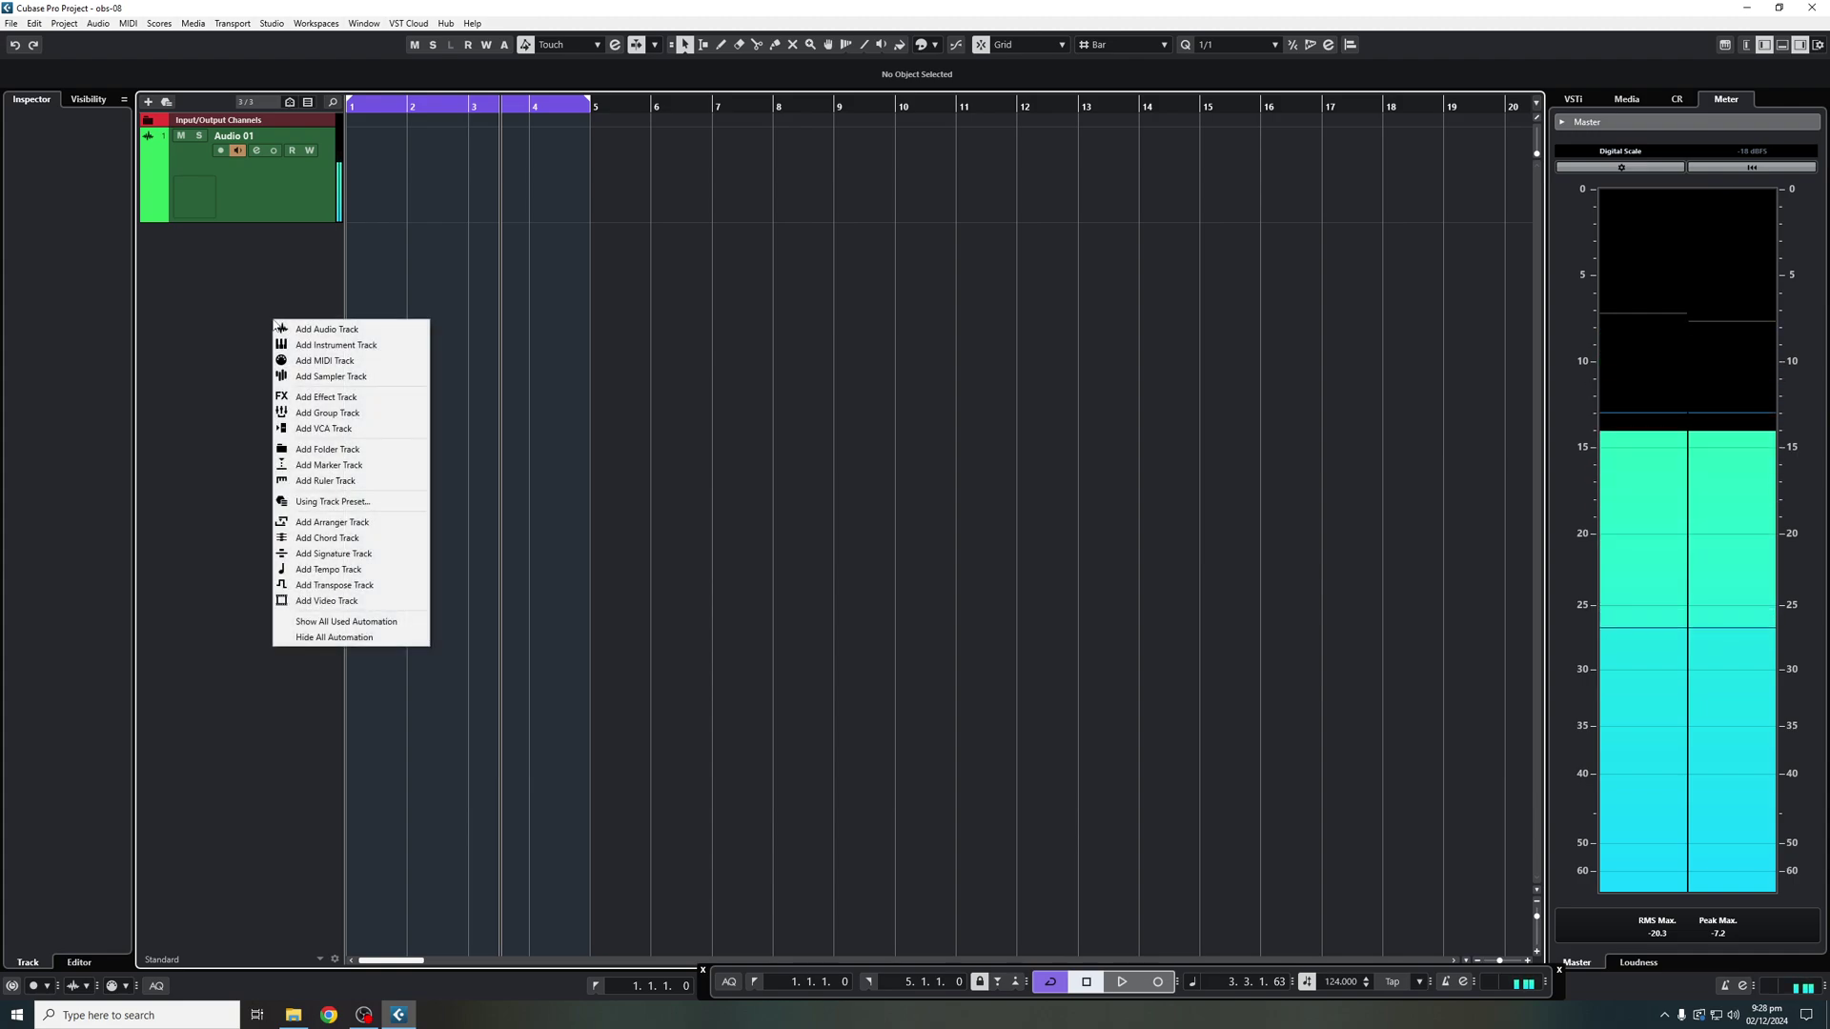
left_click(379, 450)
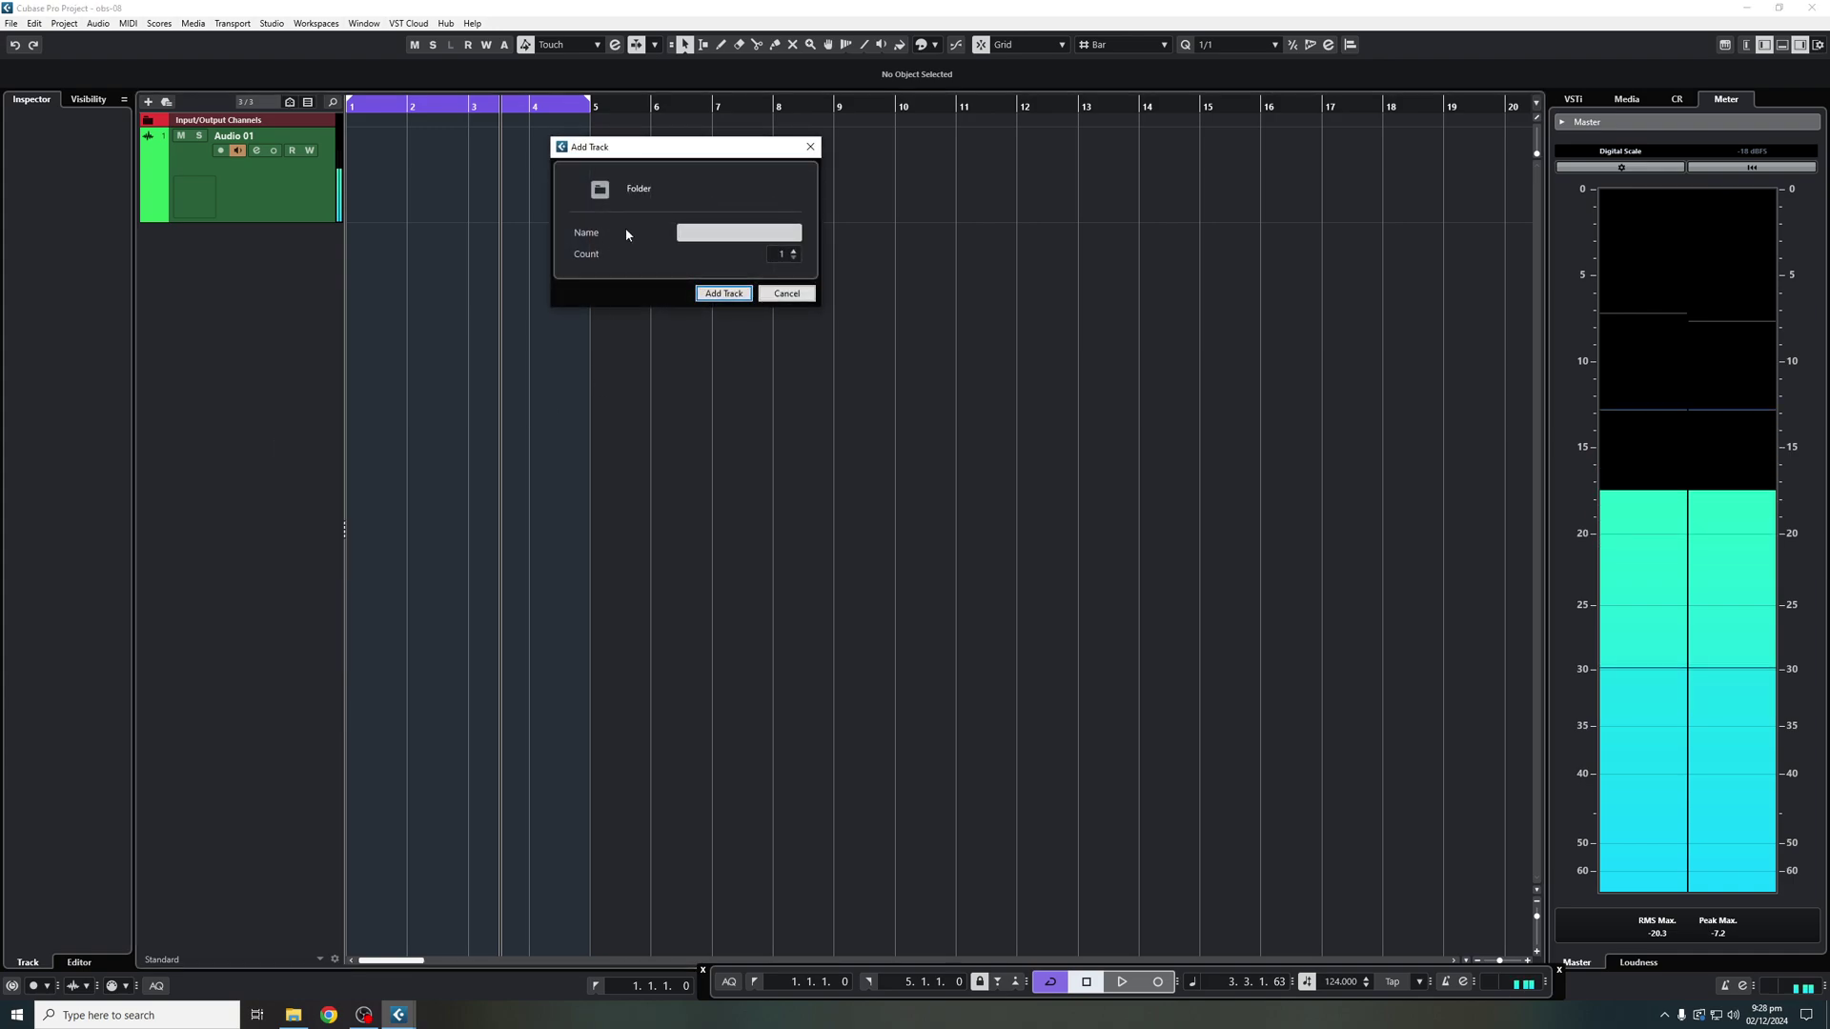
type("kick and bass")
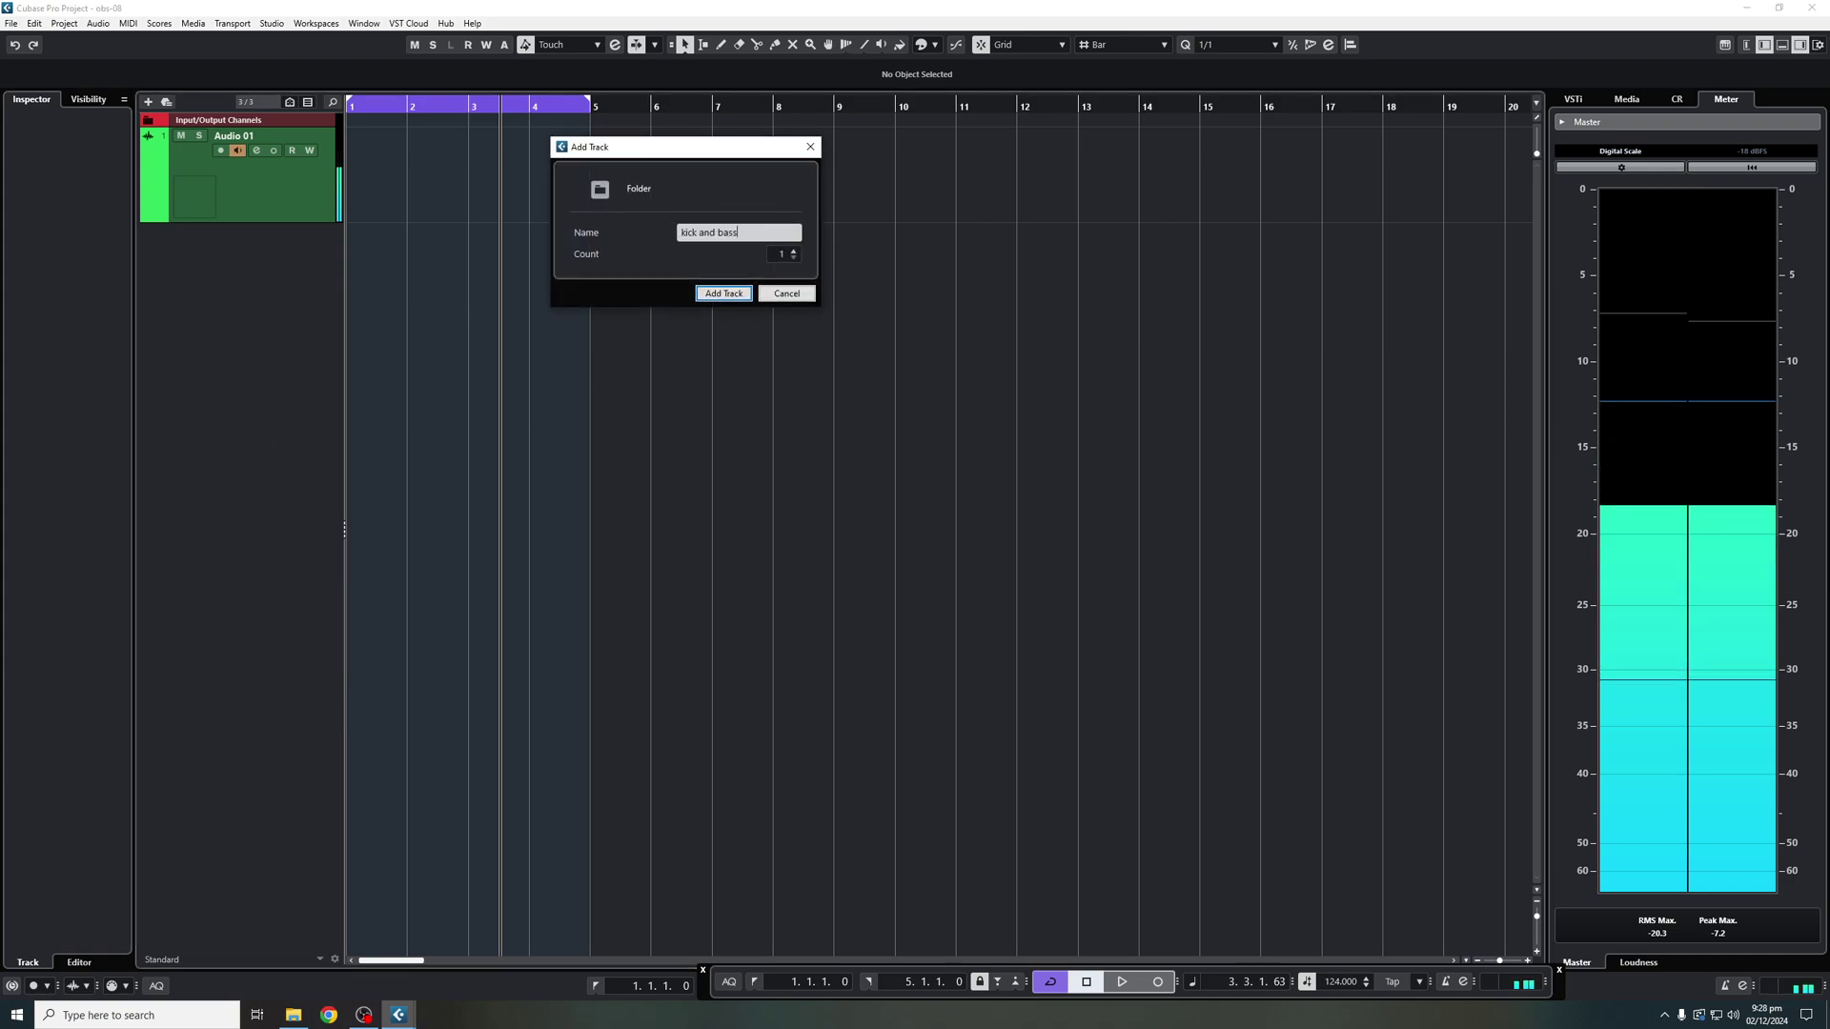
key("Return")
right_click(303, 391)
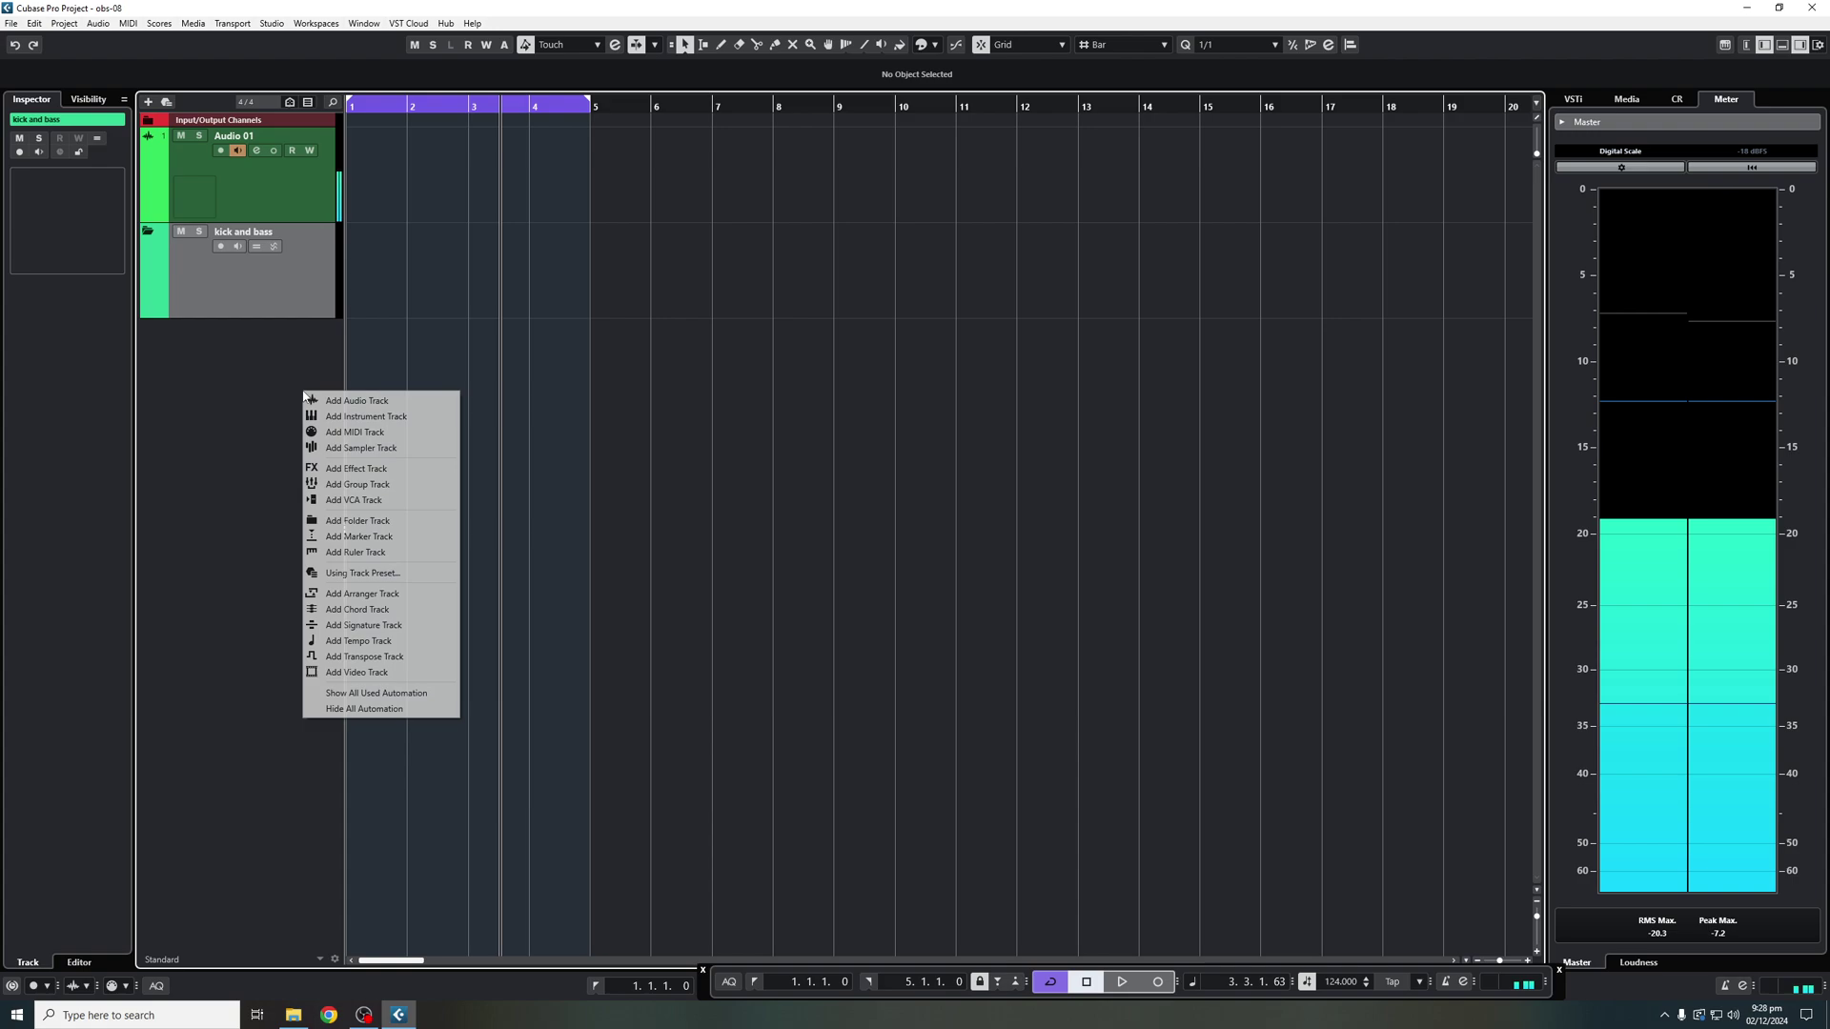
left_click(386, 521)
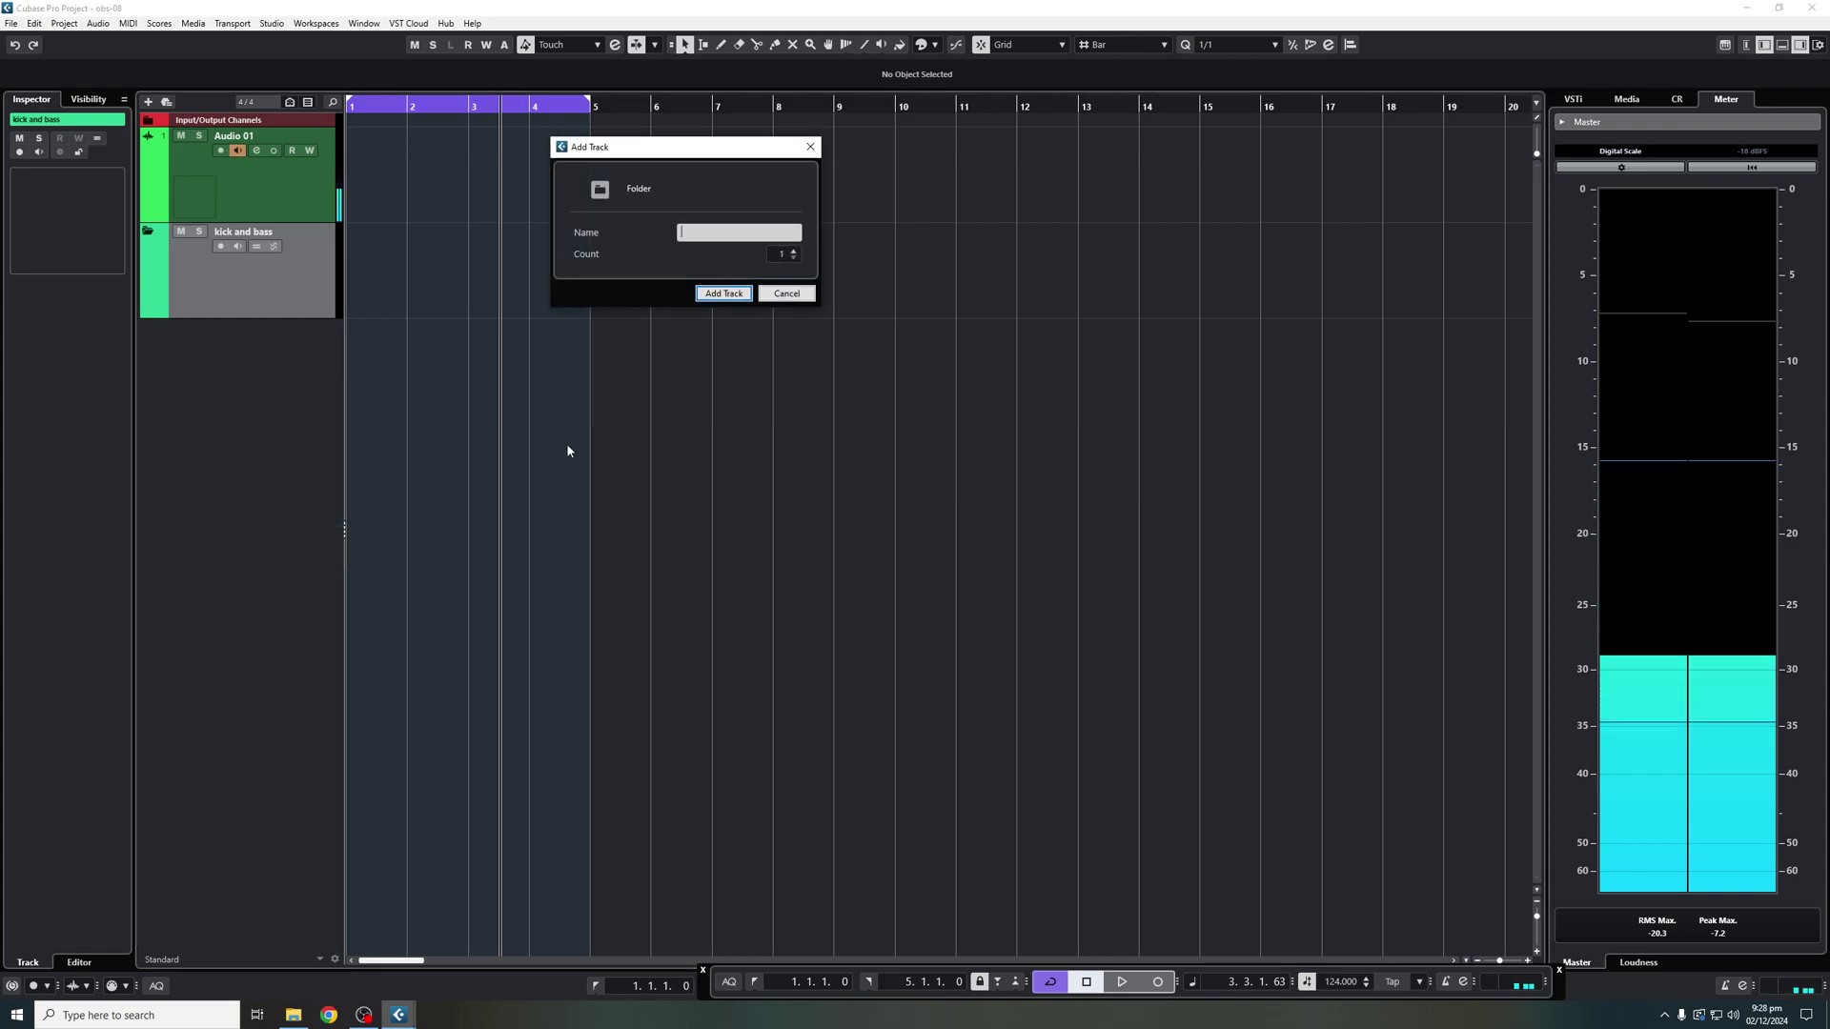
type("Inst")
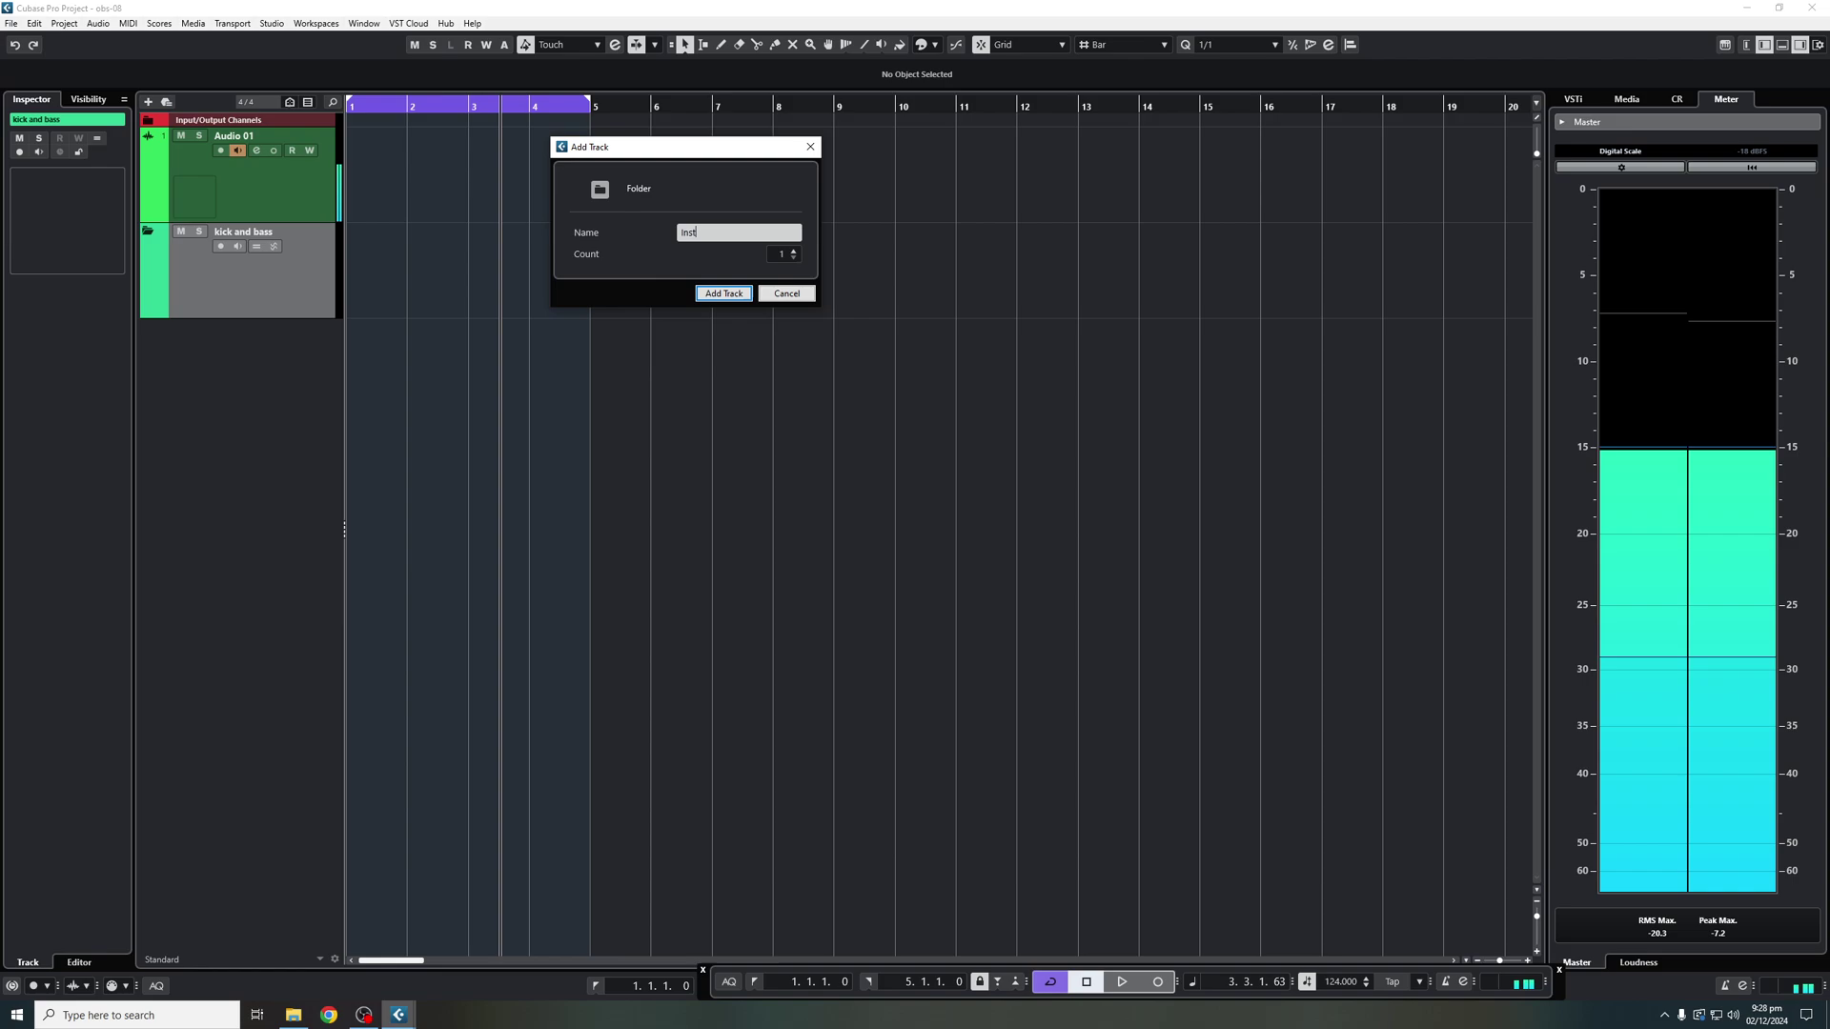
type("ruments")
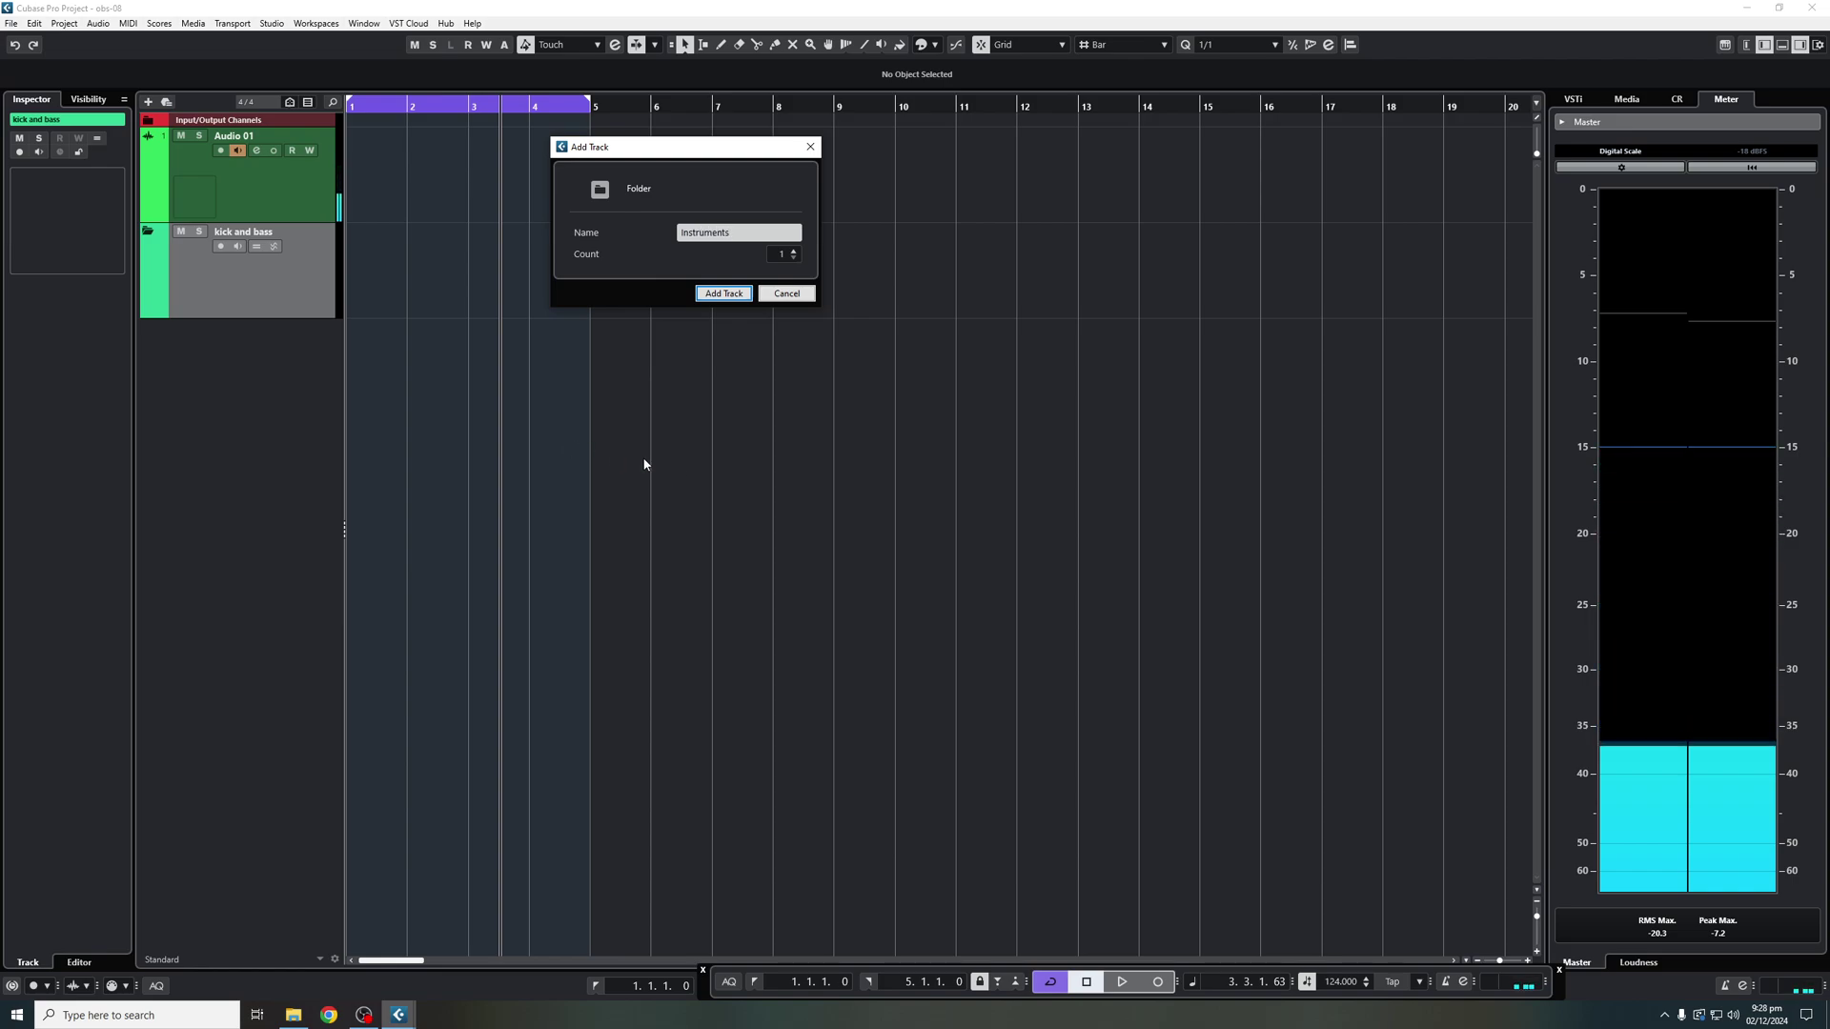
key("Return")
right_click(256, 509)
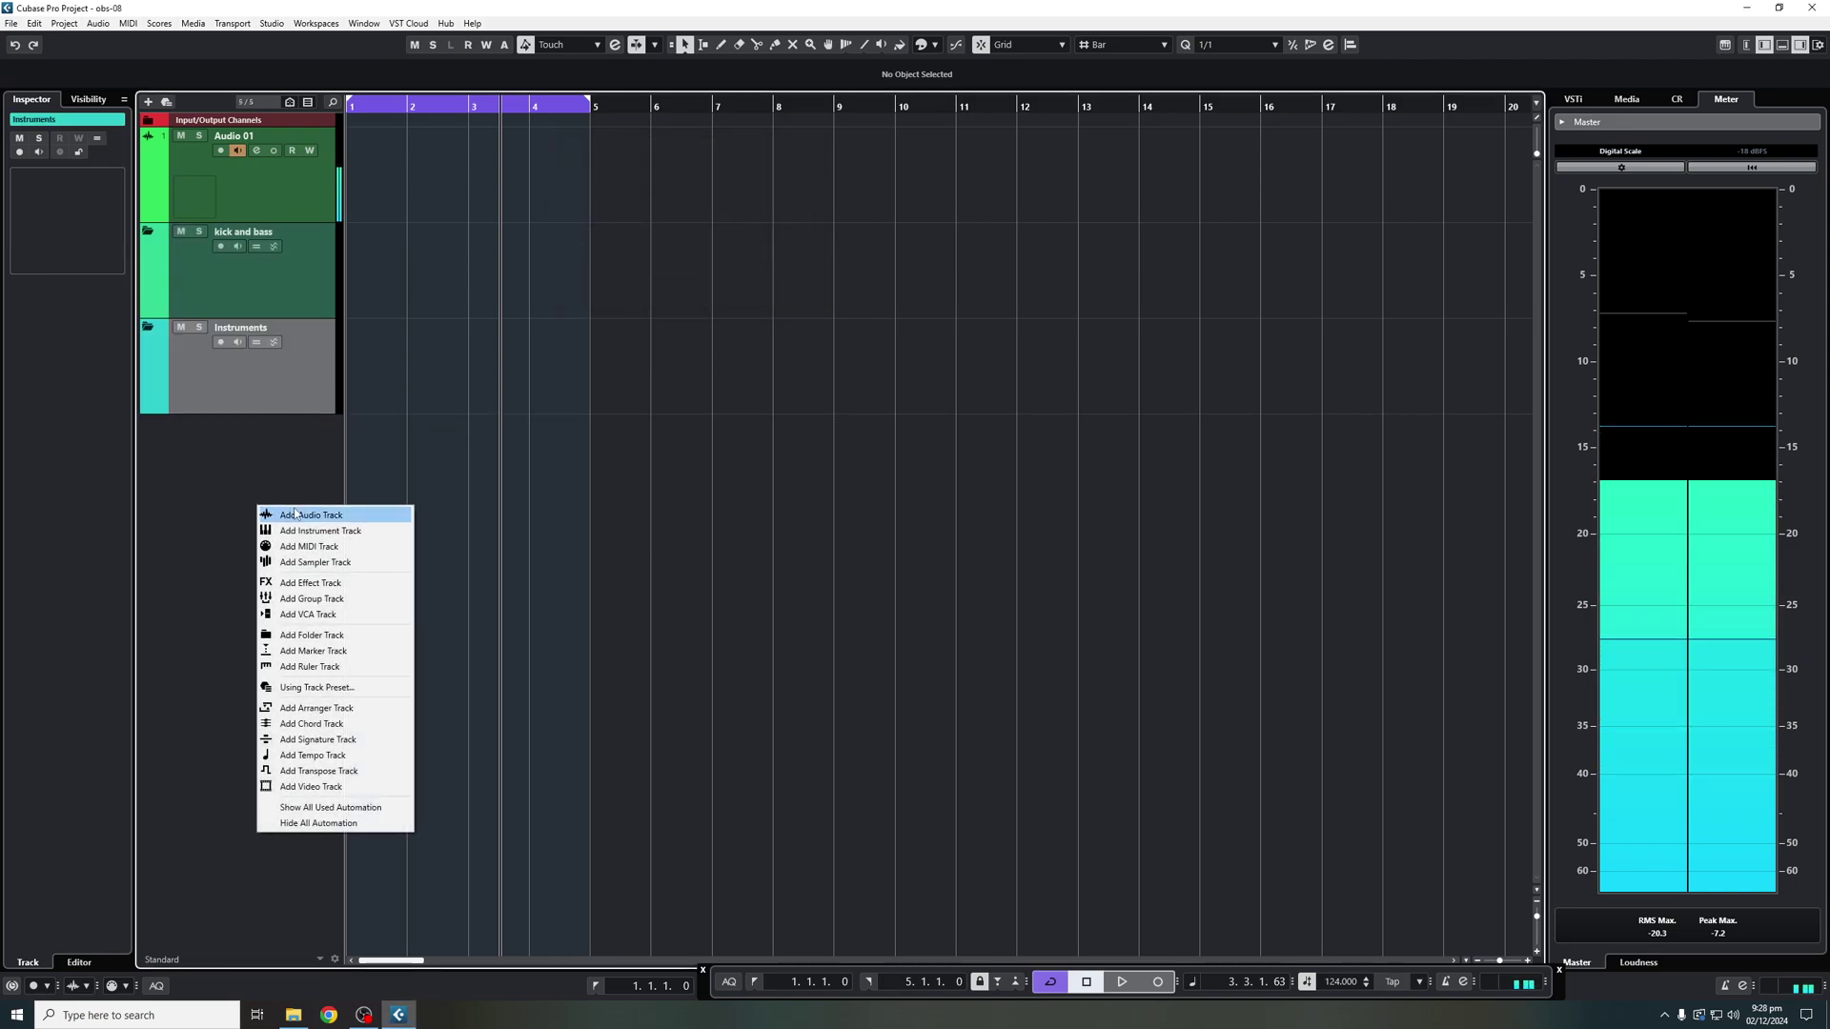
left_click(307, 635)
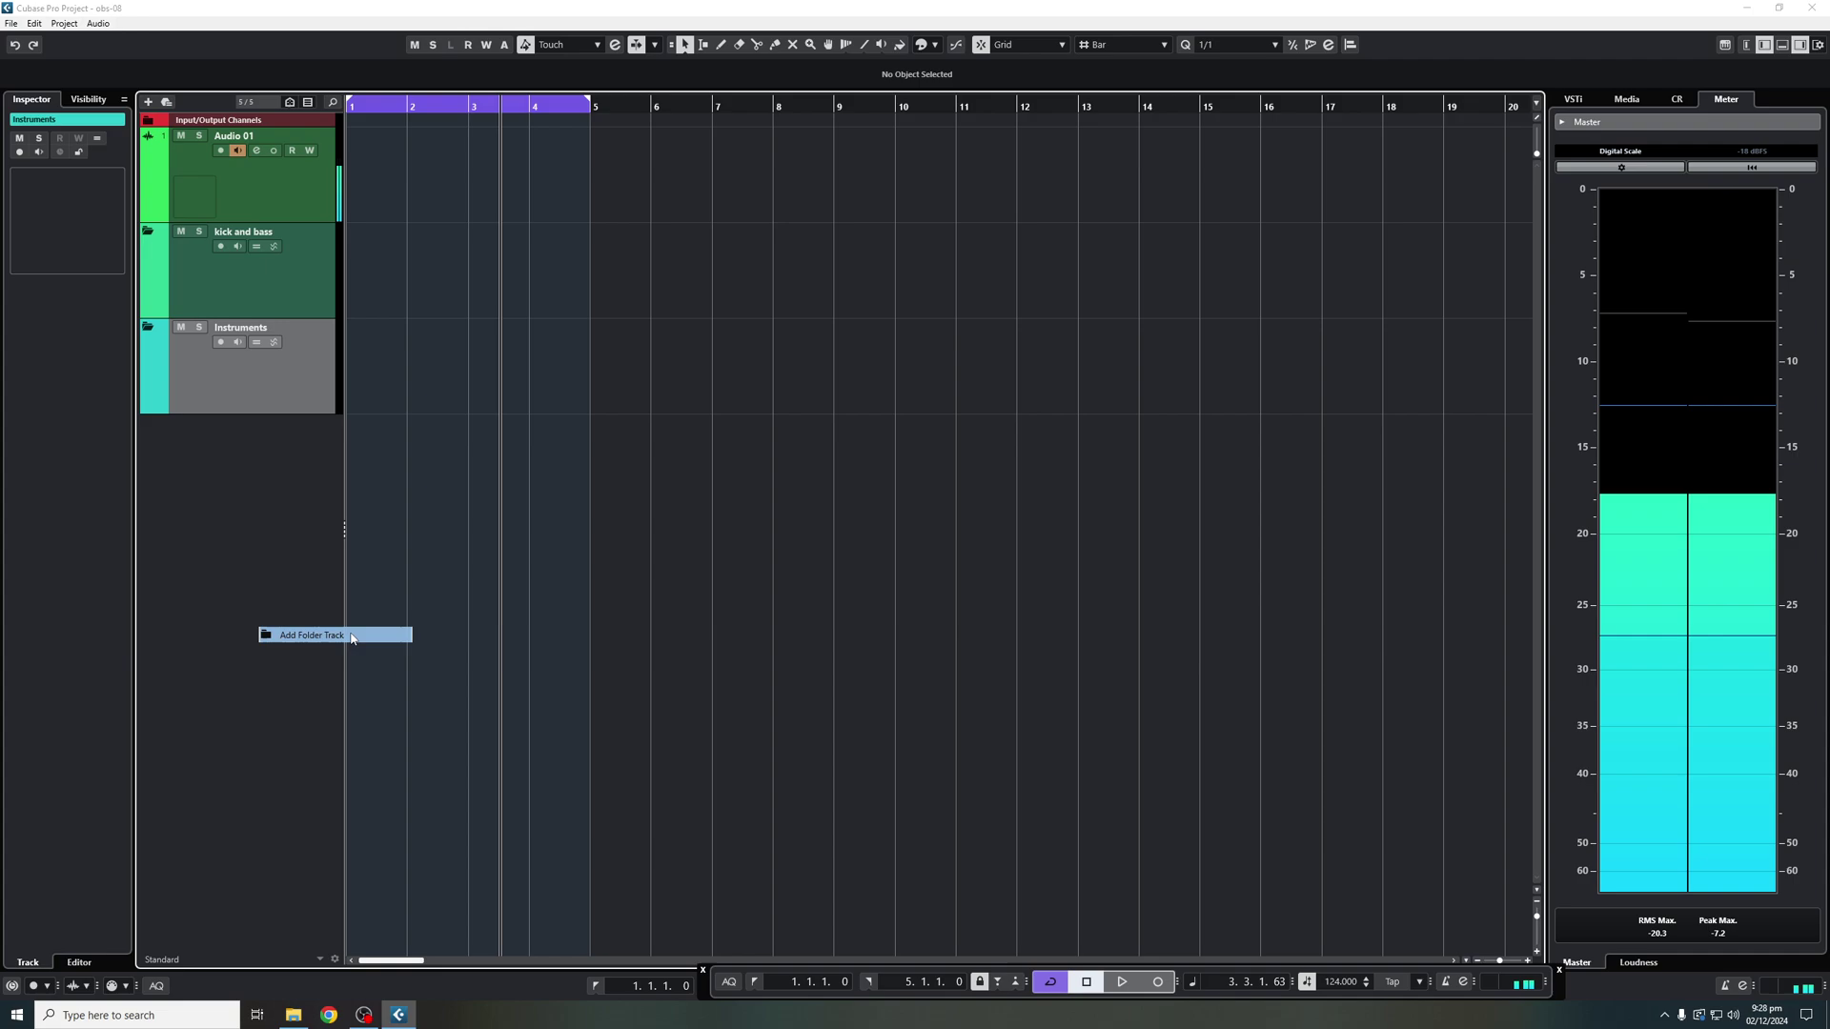
type("FX")
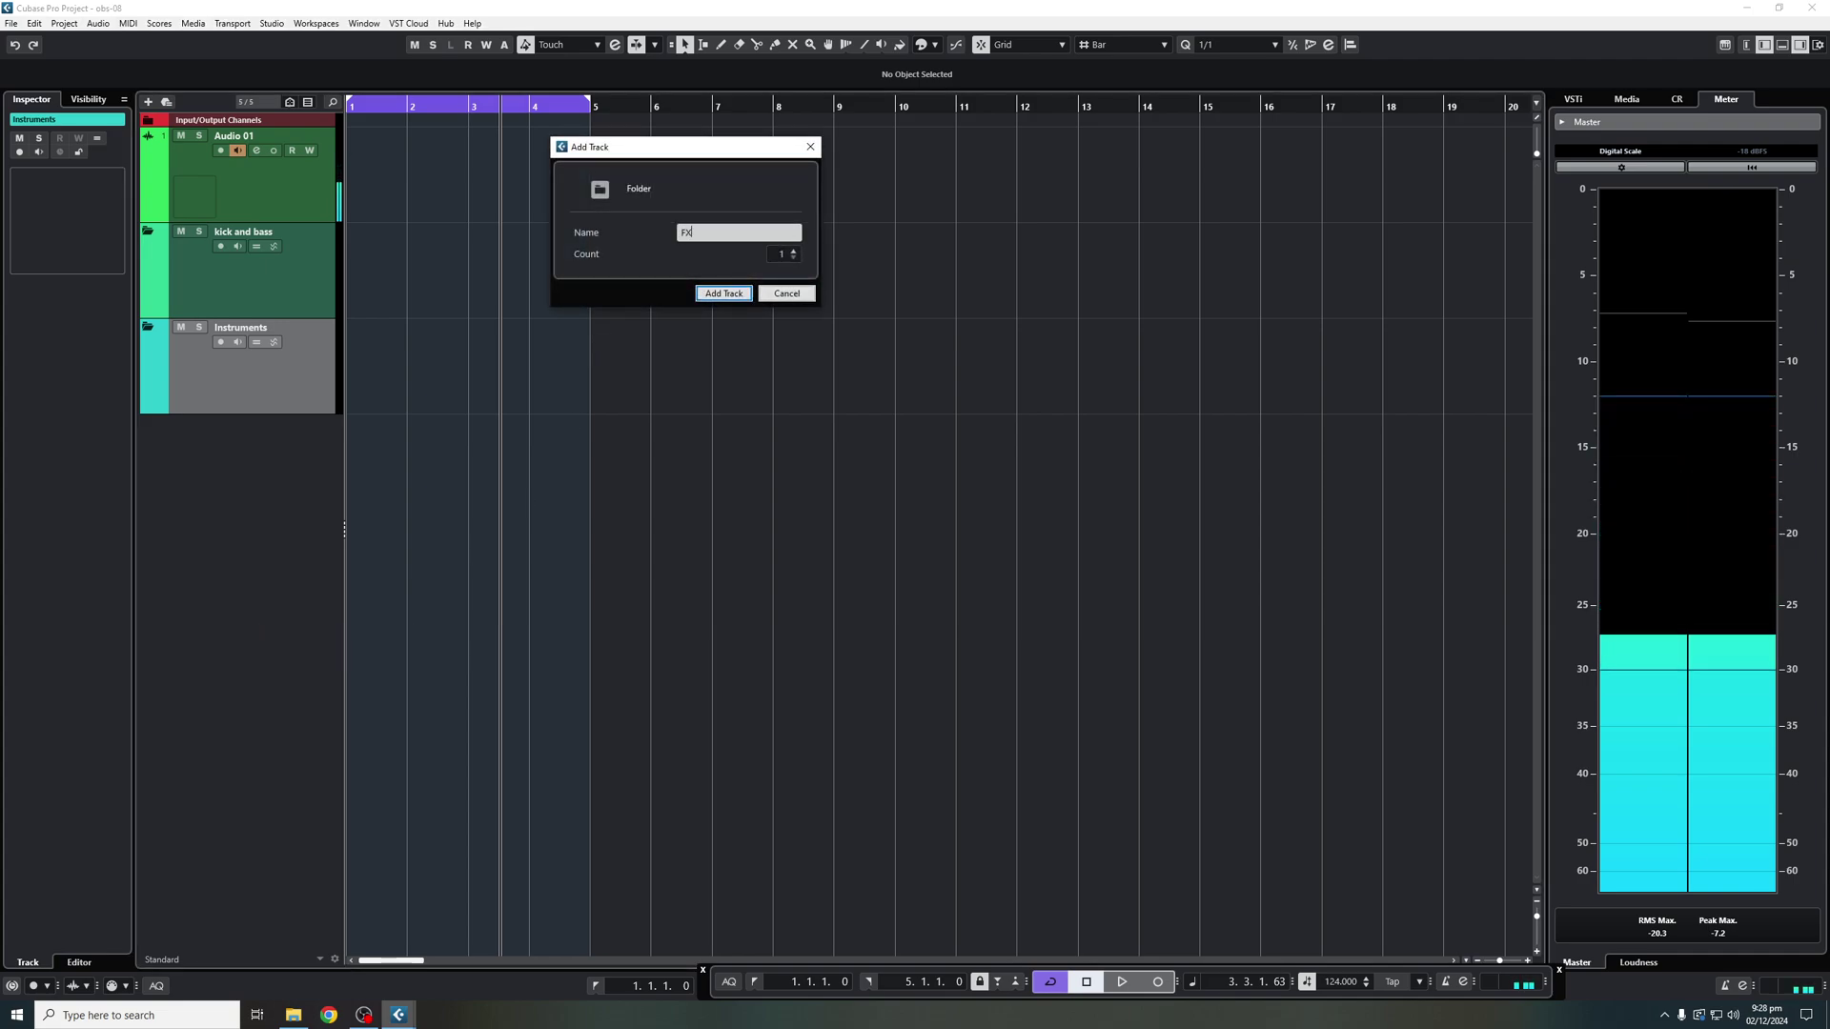
key("Return")
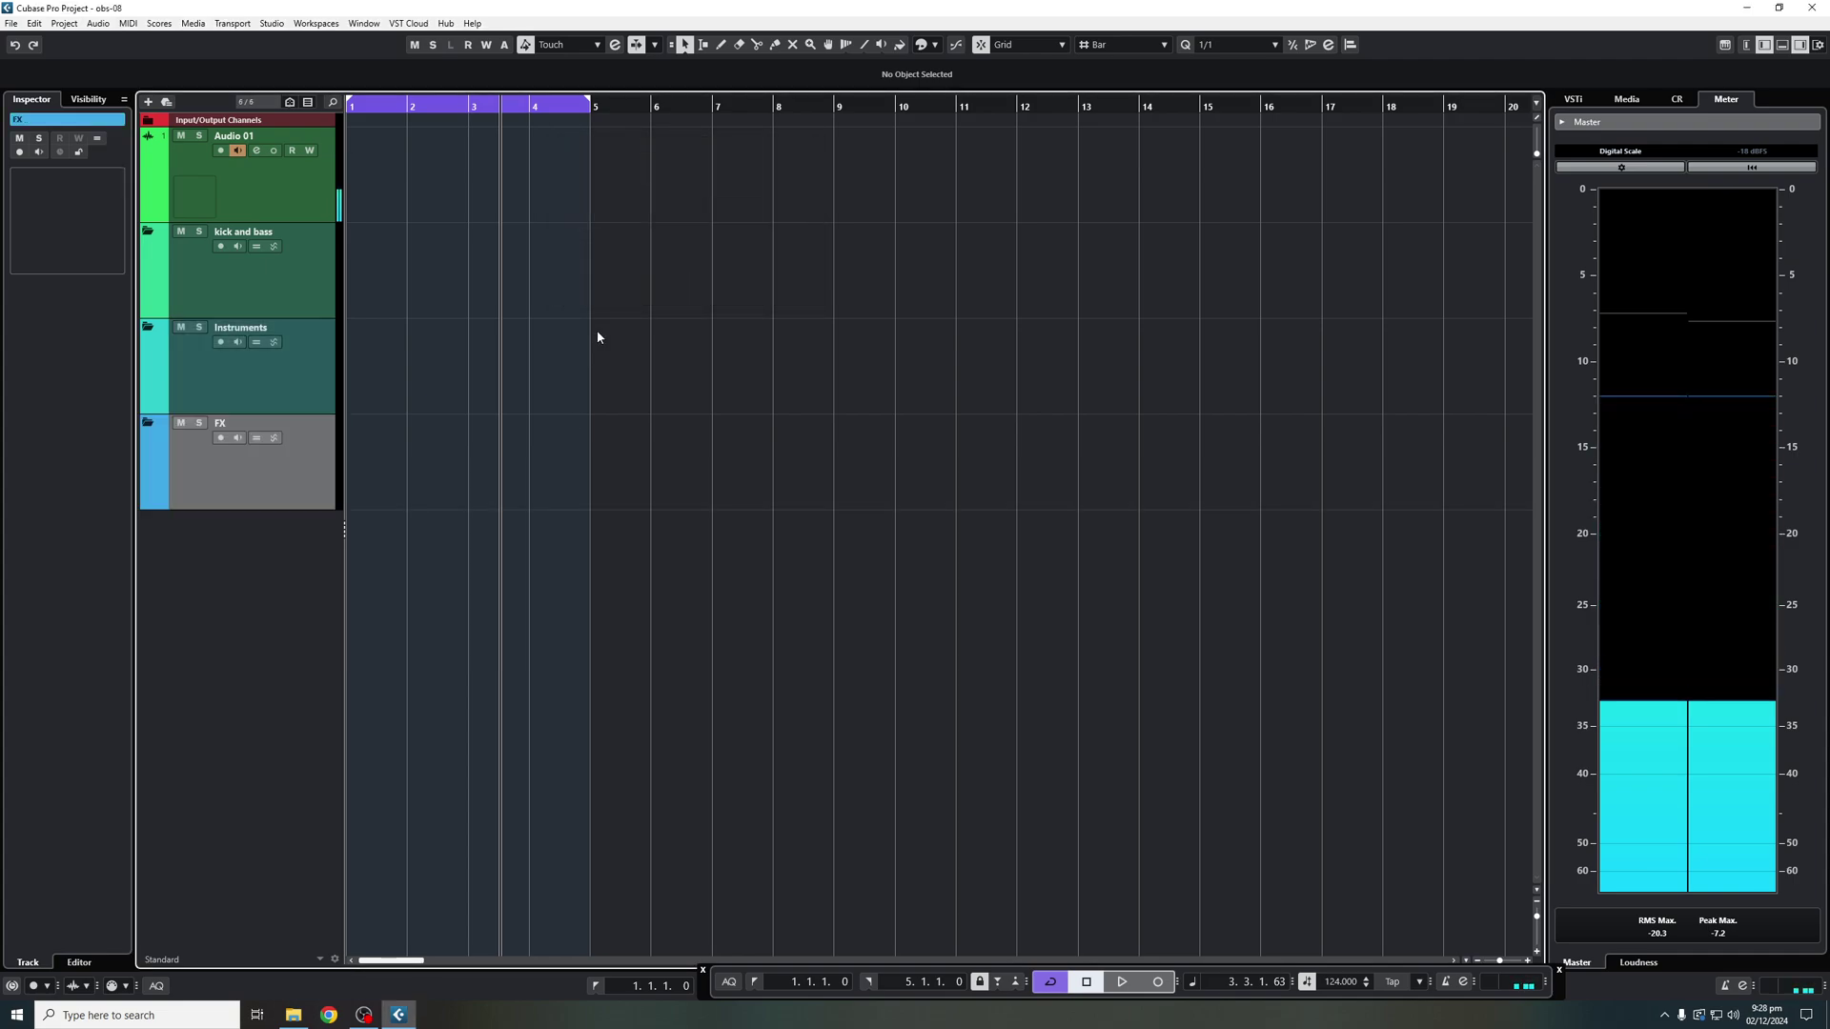
Add two audio tracks, Audio 02 and Audio 03, and move them into the kick and bass folder.
left_click(241, 291)
right_click(269, 289)
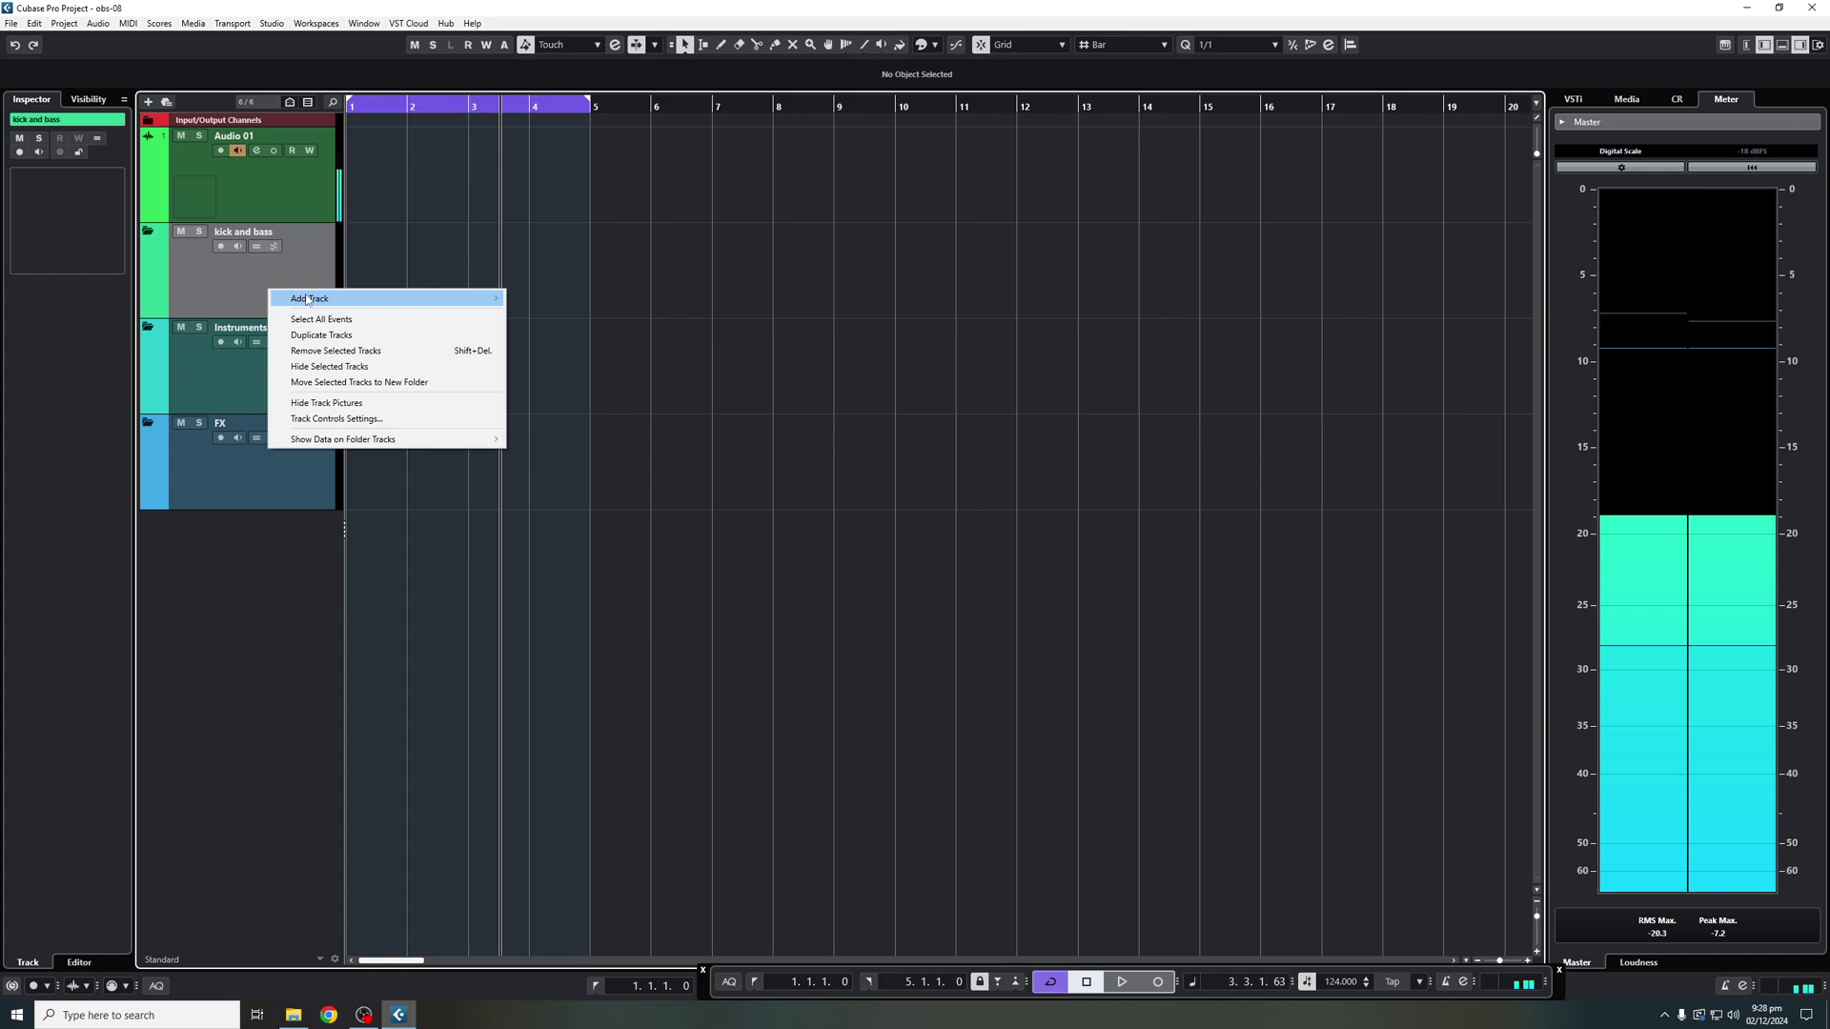
left_click(537, 299)
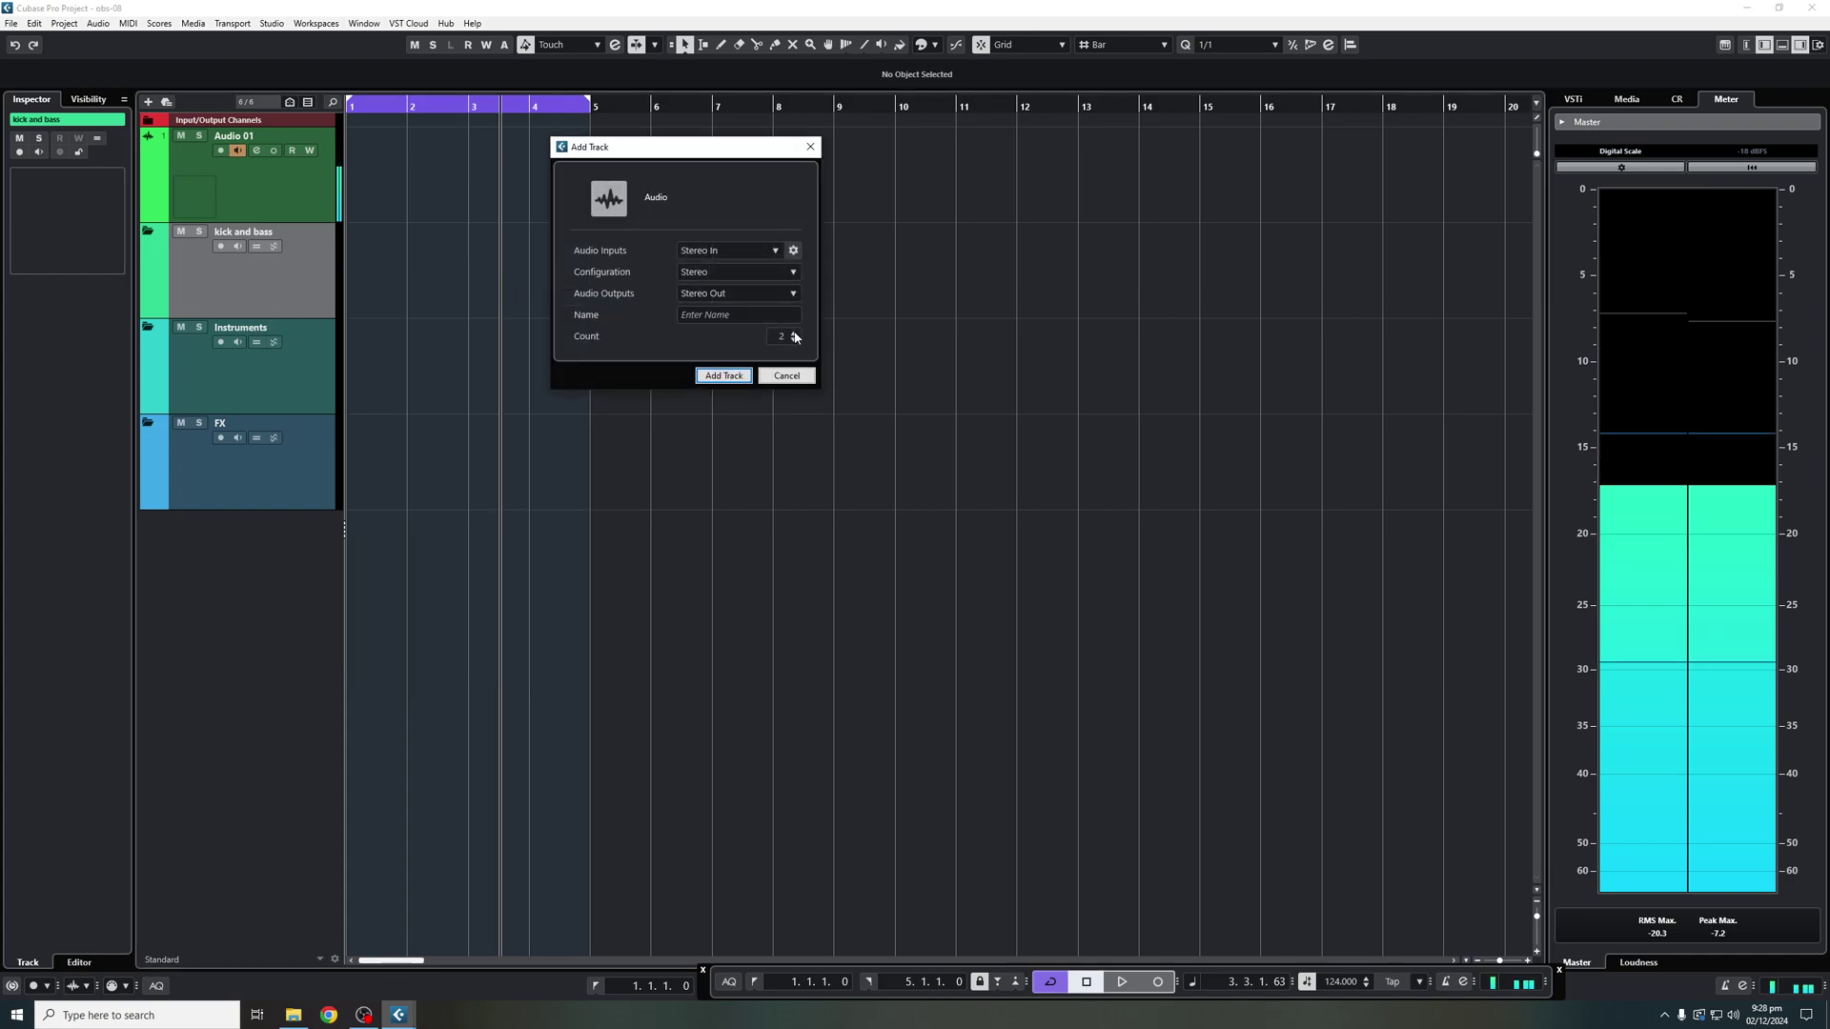
left_click(724, 375)
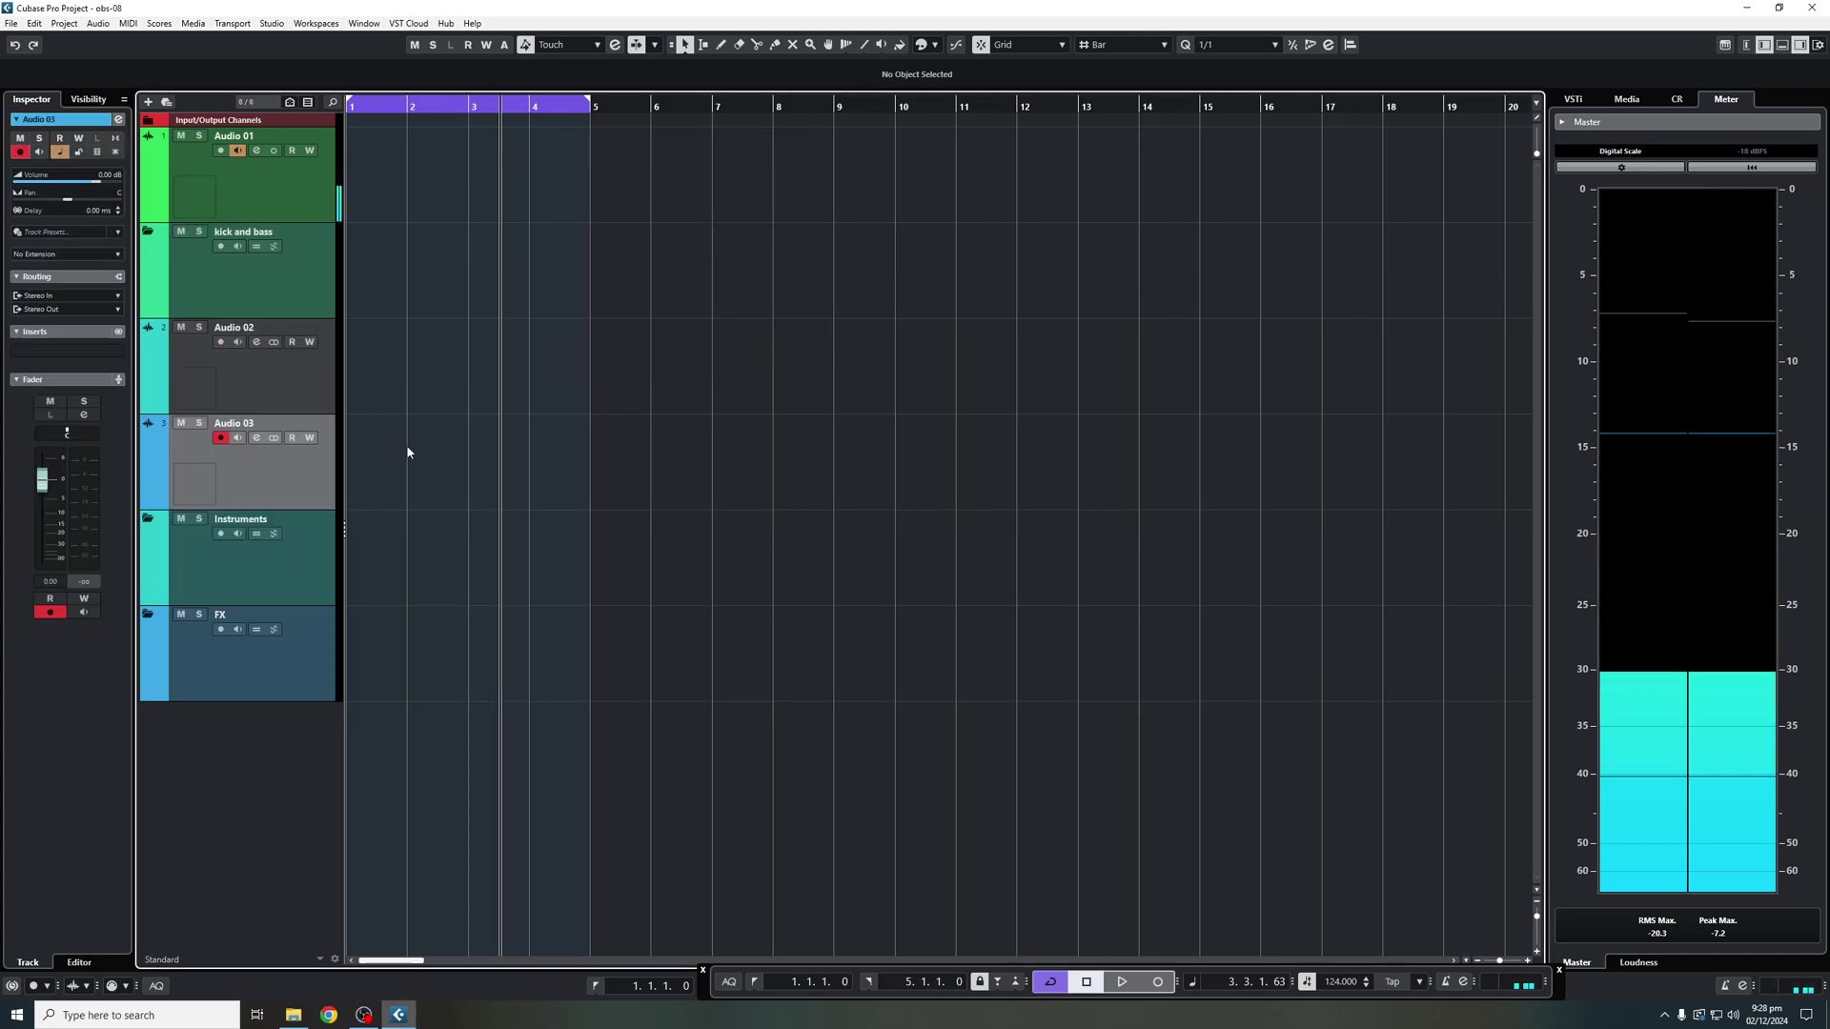
left_click(286, 386, "shift")
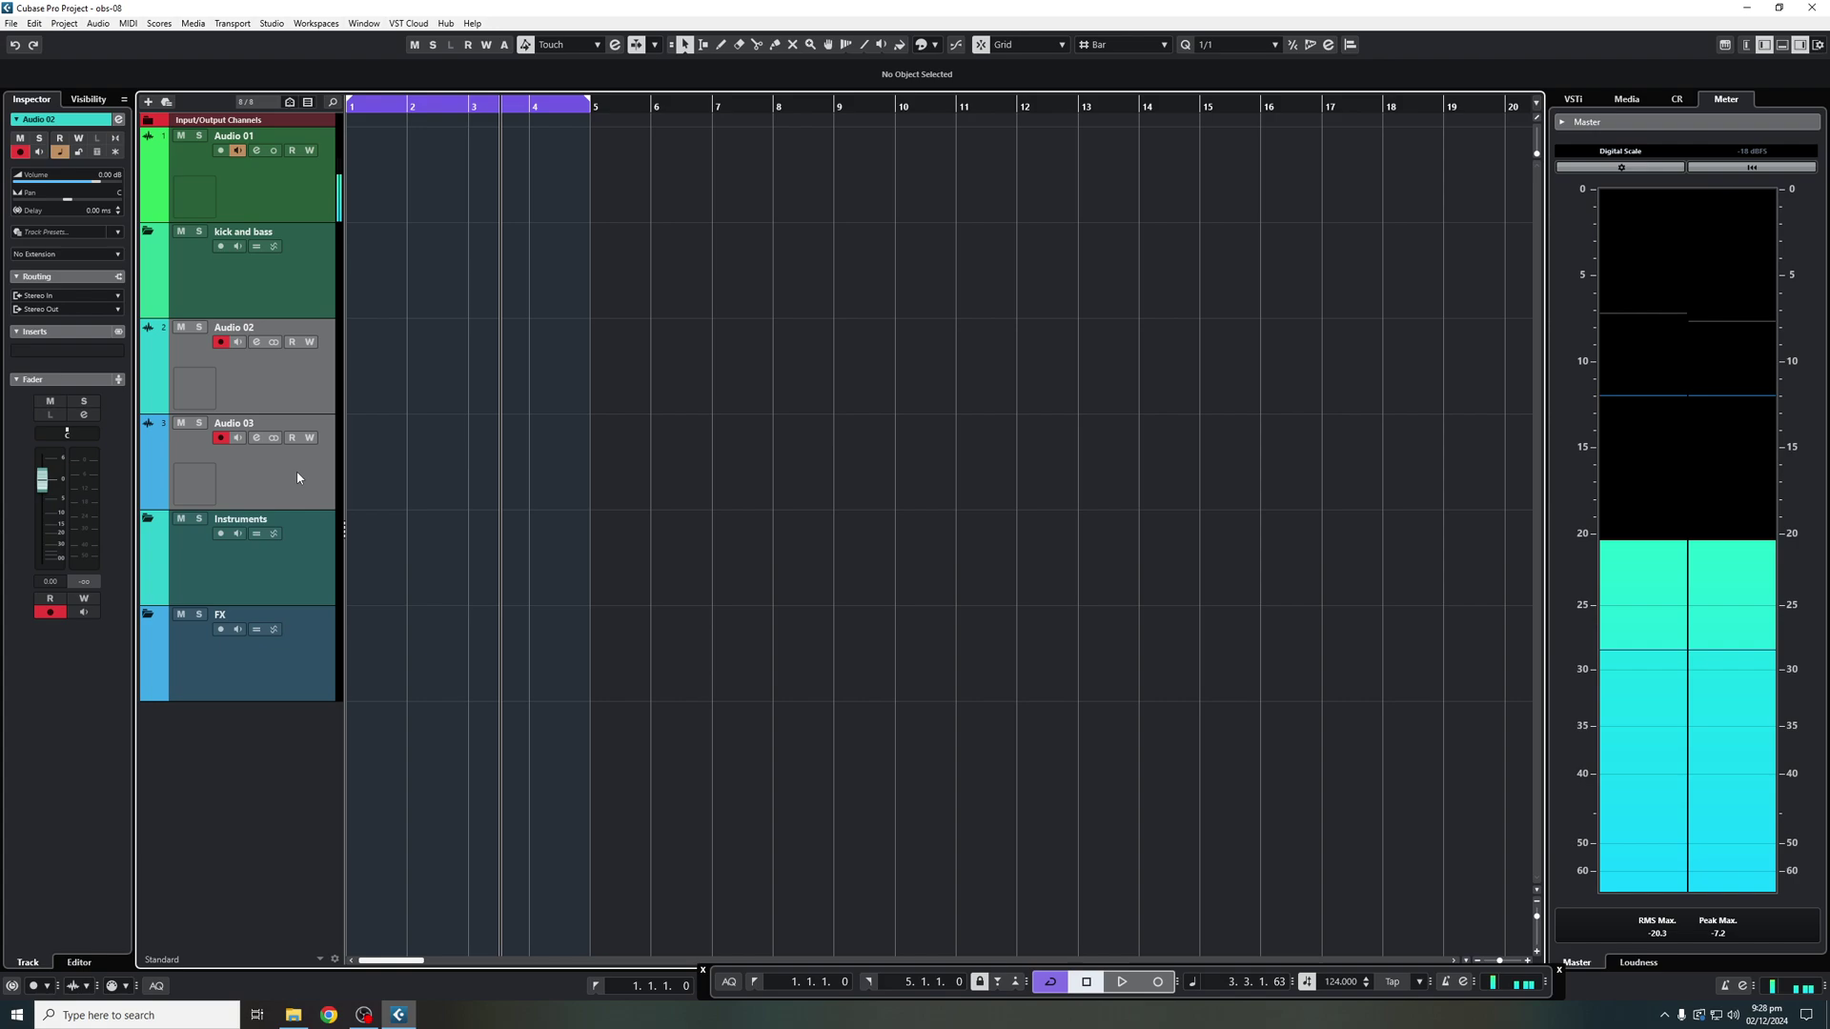
left_click_drag(282, 387, 278, 298)
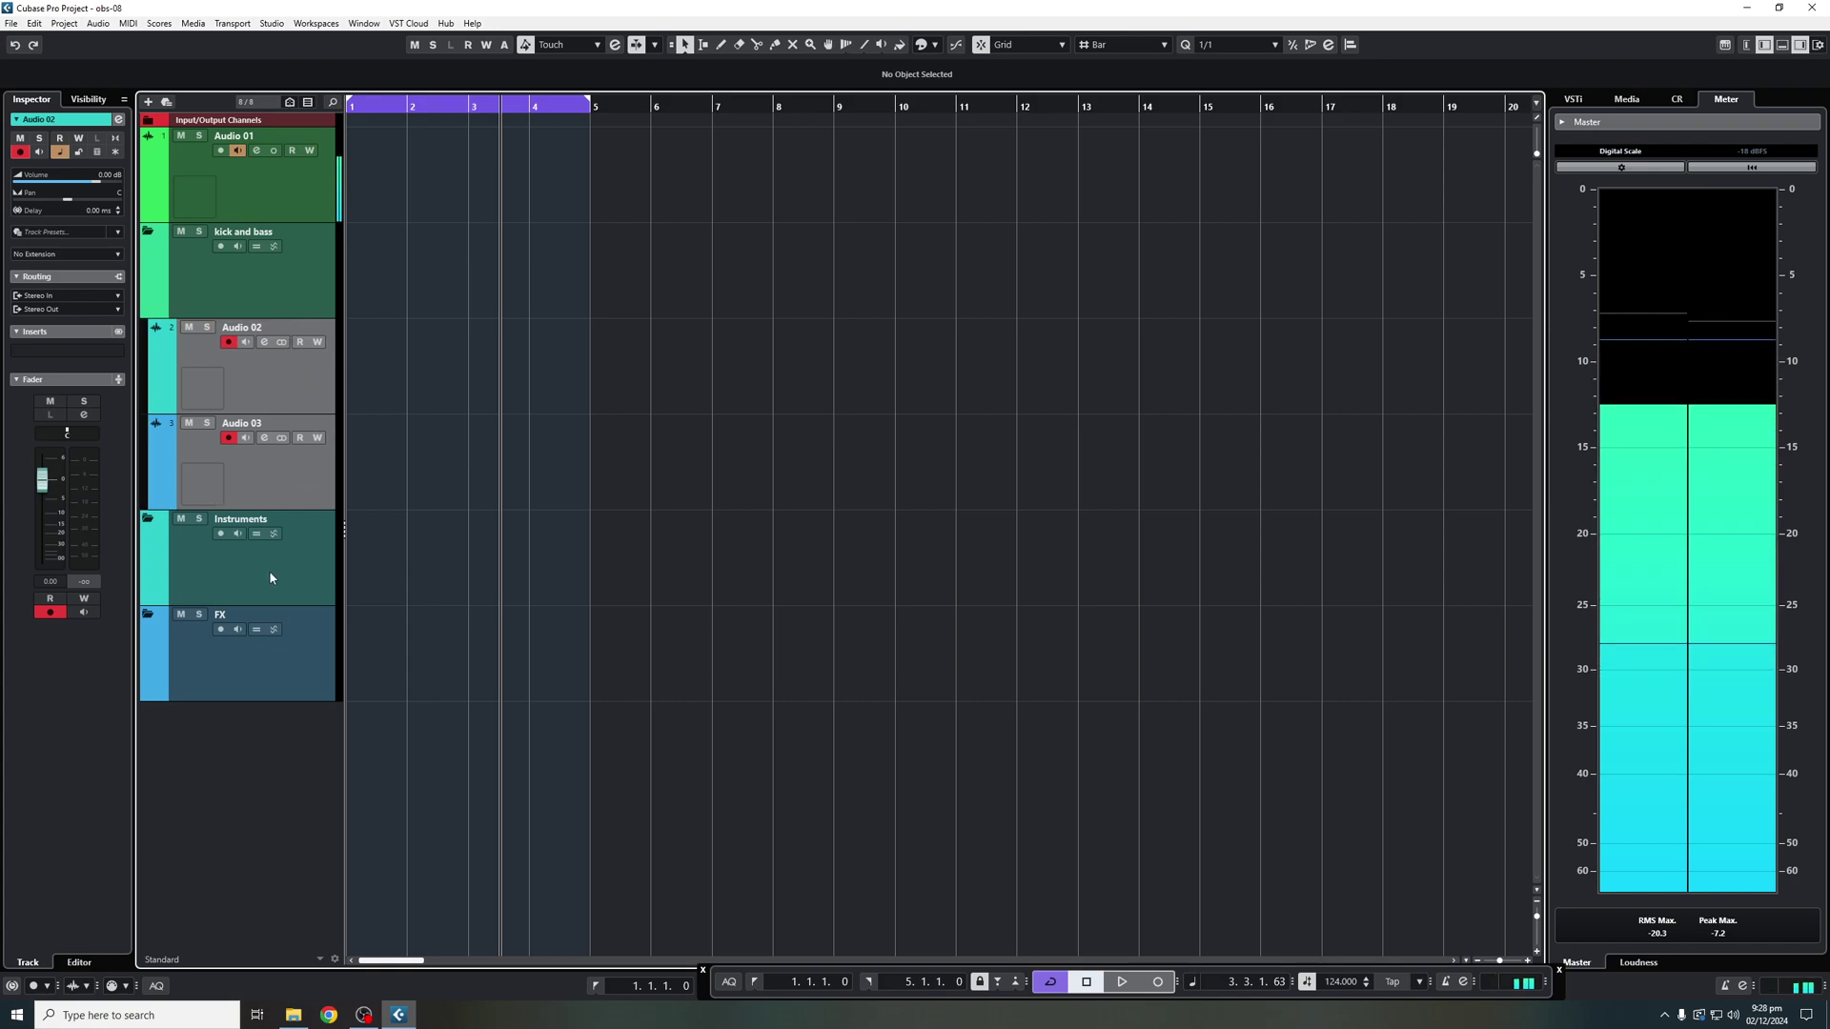
Add five more audio tracks, Audio 04–08, with Count 5 and select Audio 02 through 08.
right_click(284, 821)
left_click(362, 449)
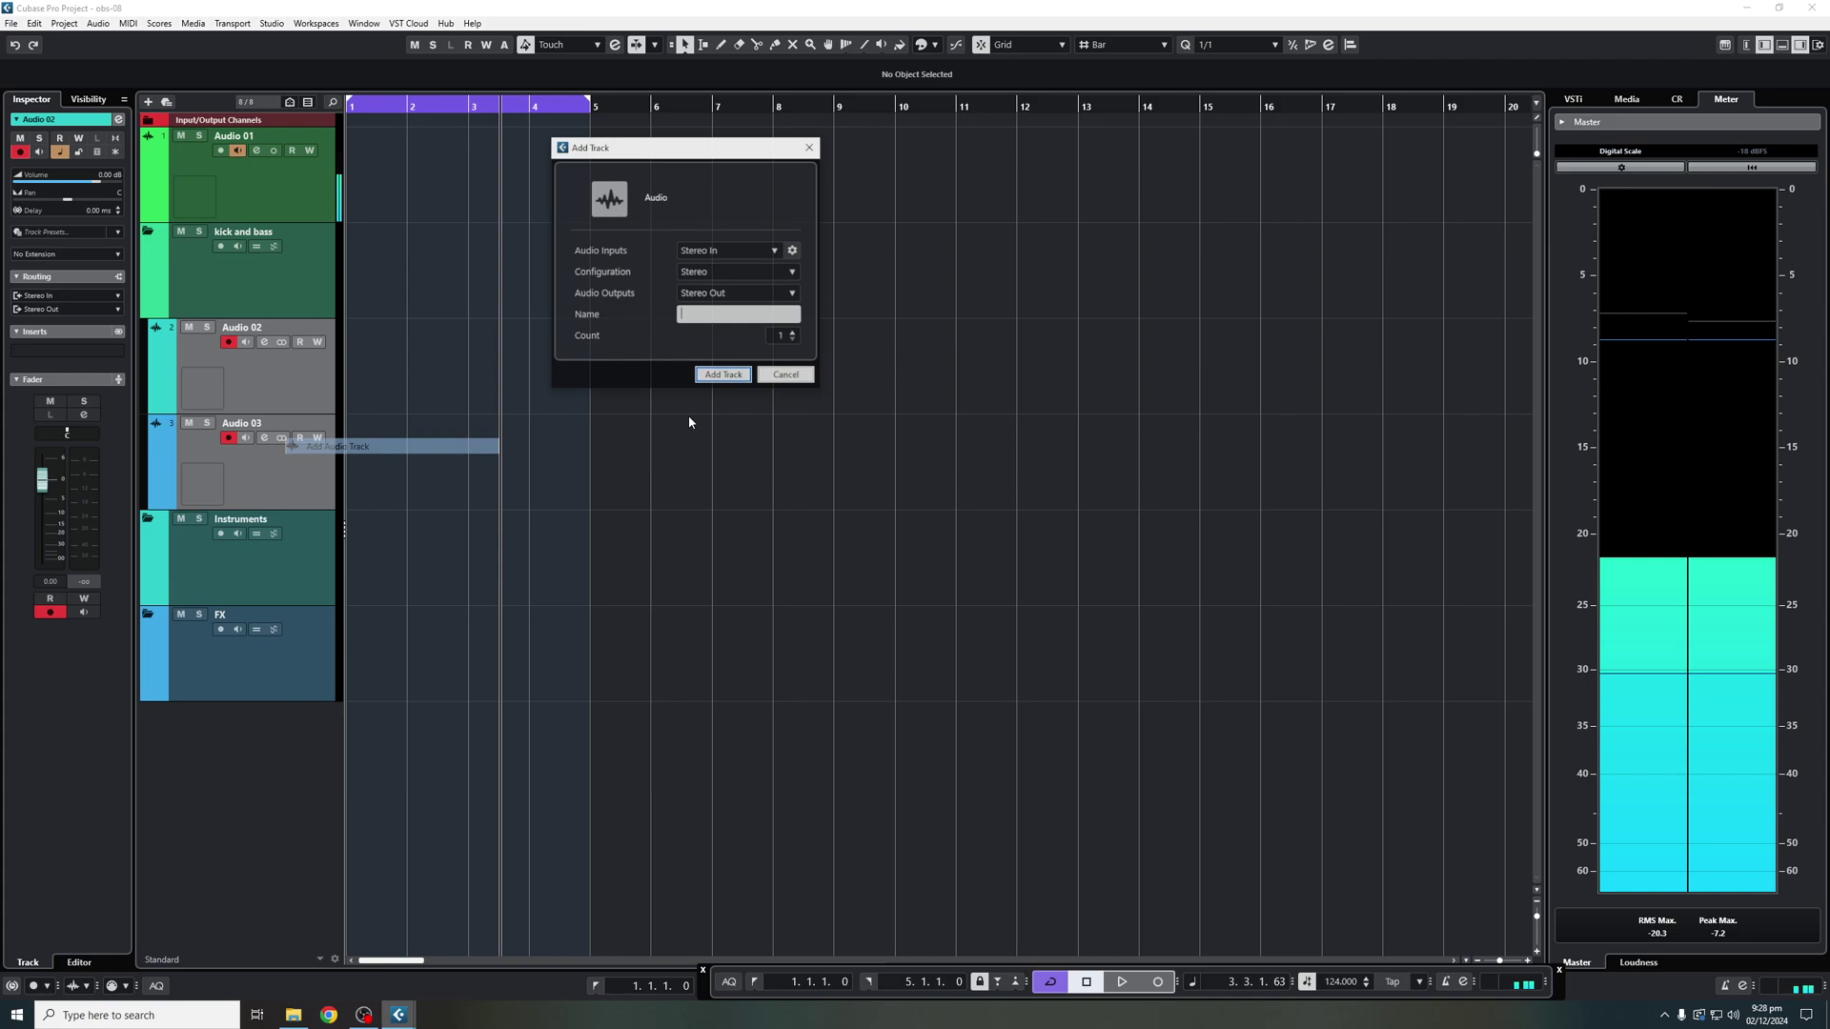
left_click(795, 333)
left_click(795, 334)
left_click(795, 334)
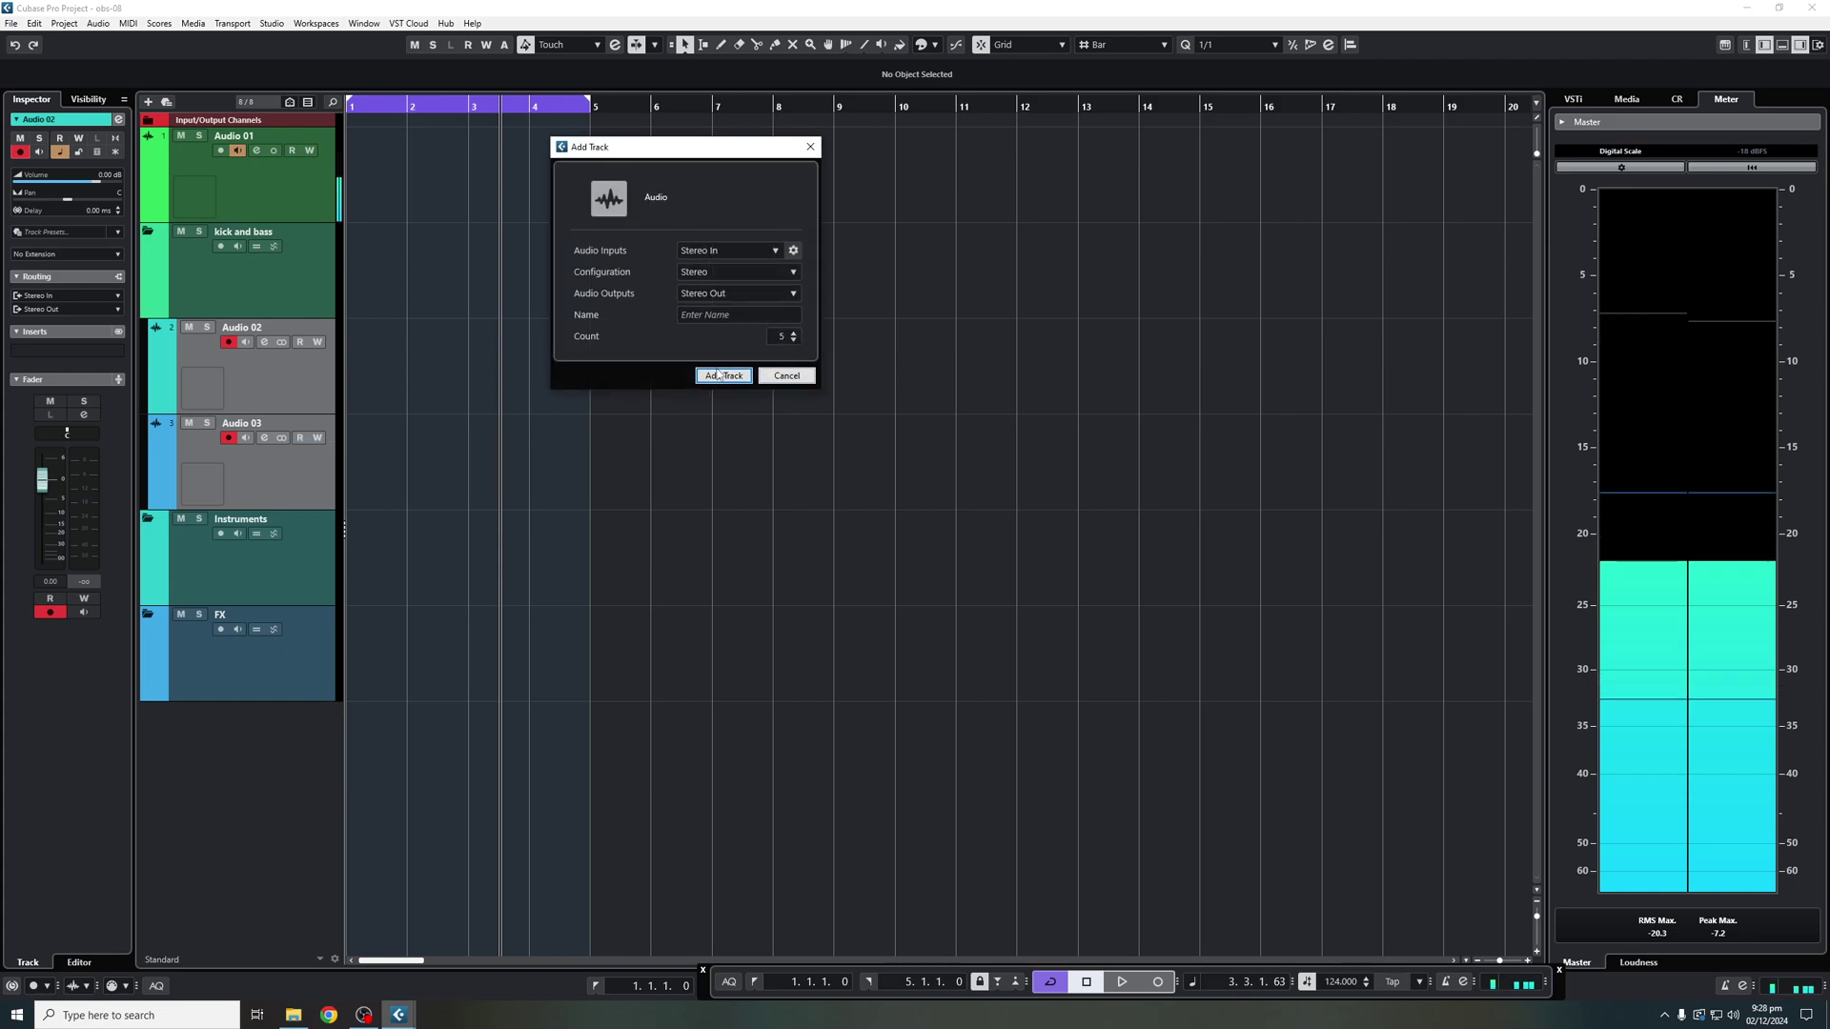
left_click(724, 376)
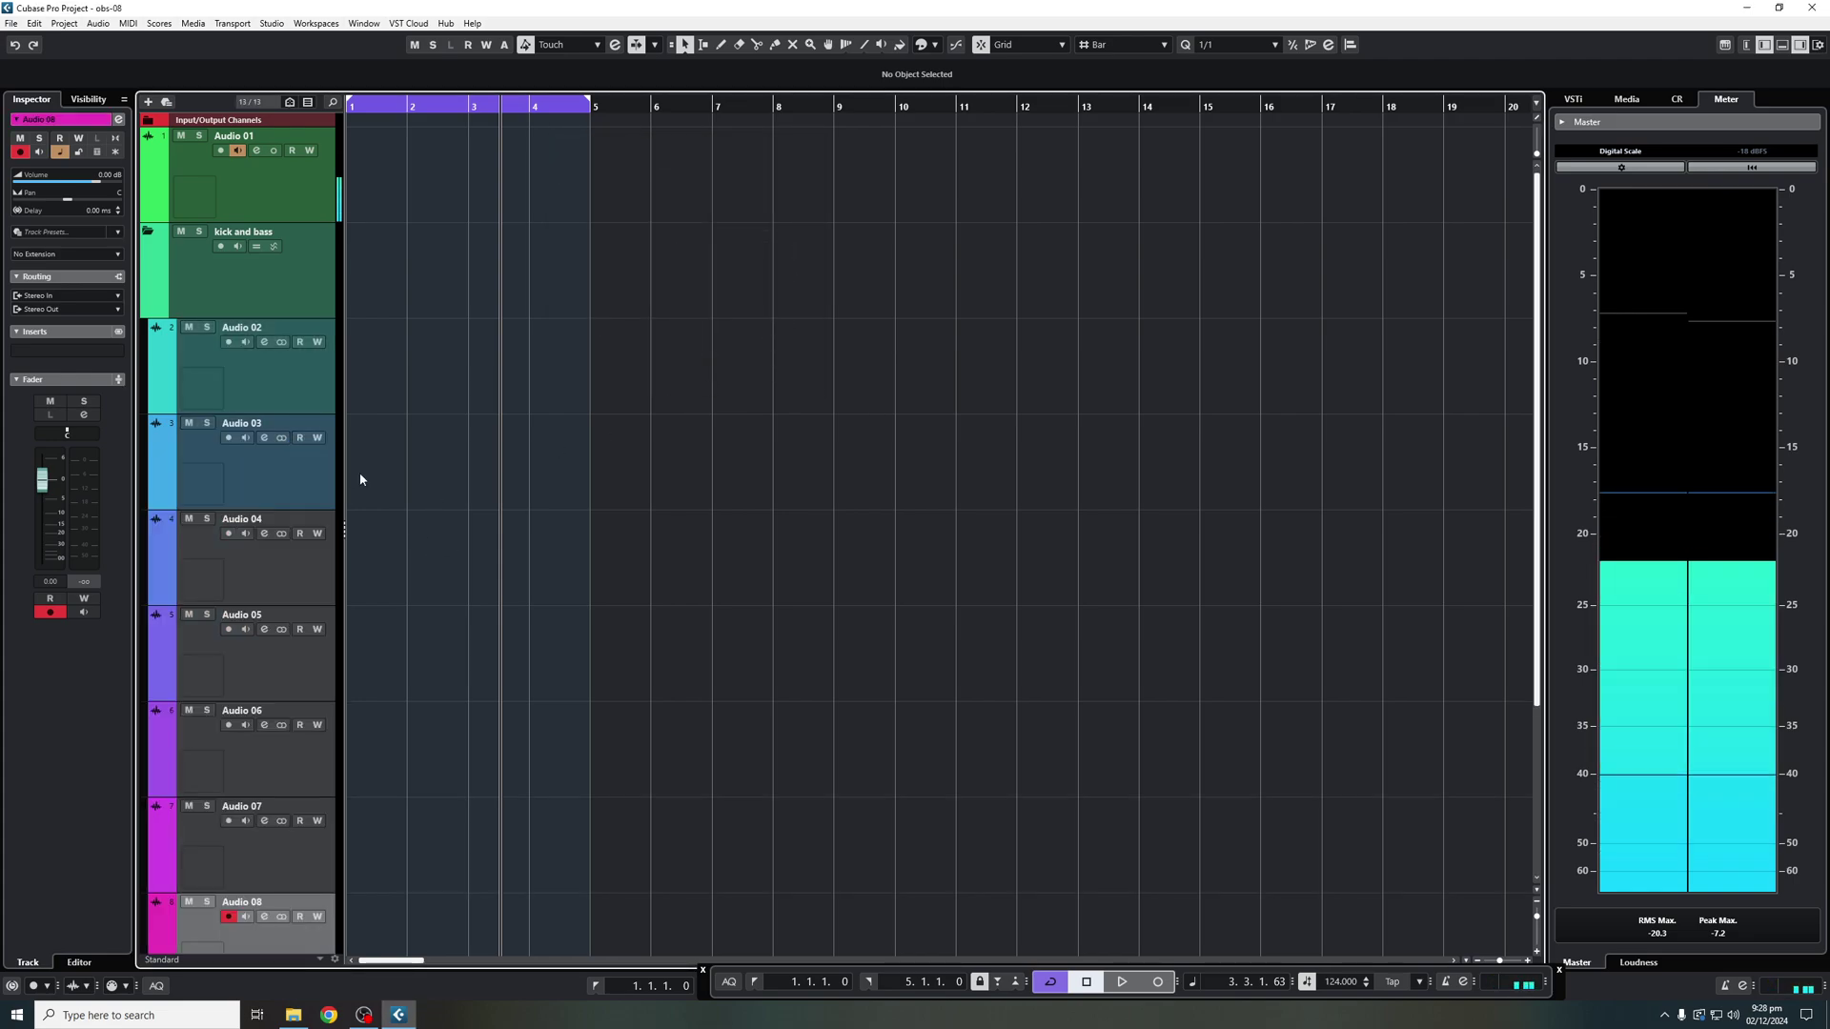
left_click(276, 381)
scroll(317, 730, "down", 3)
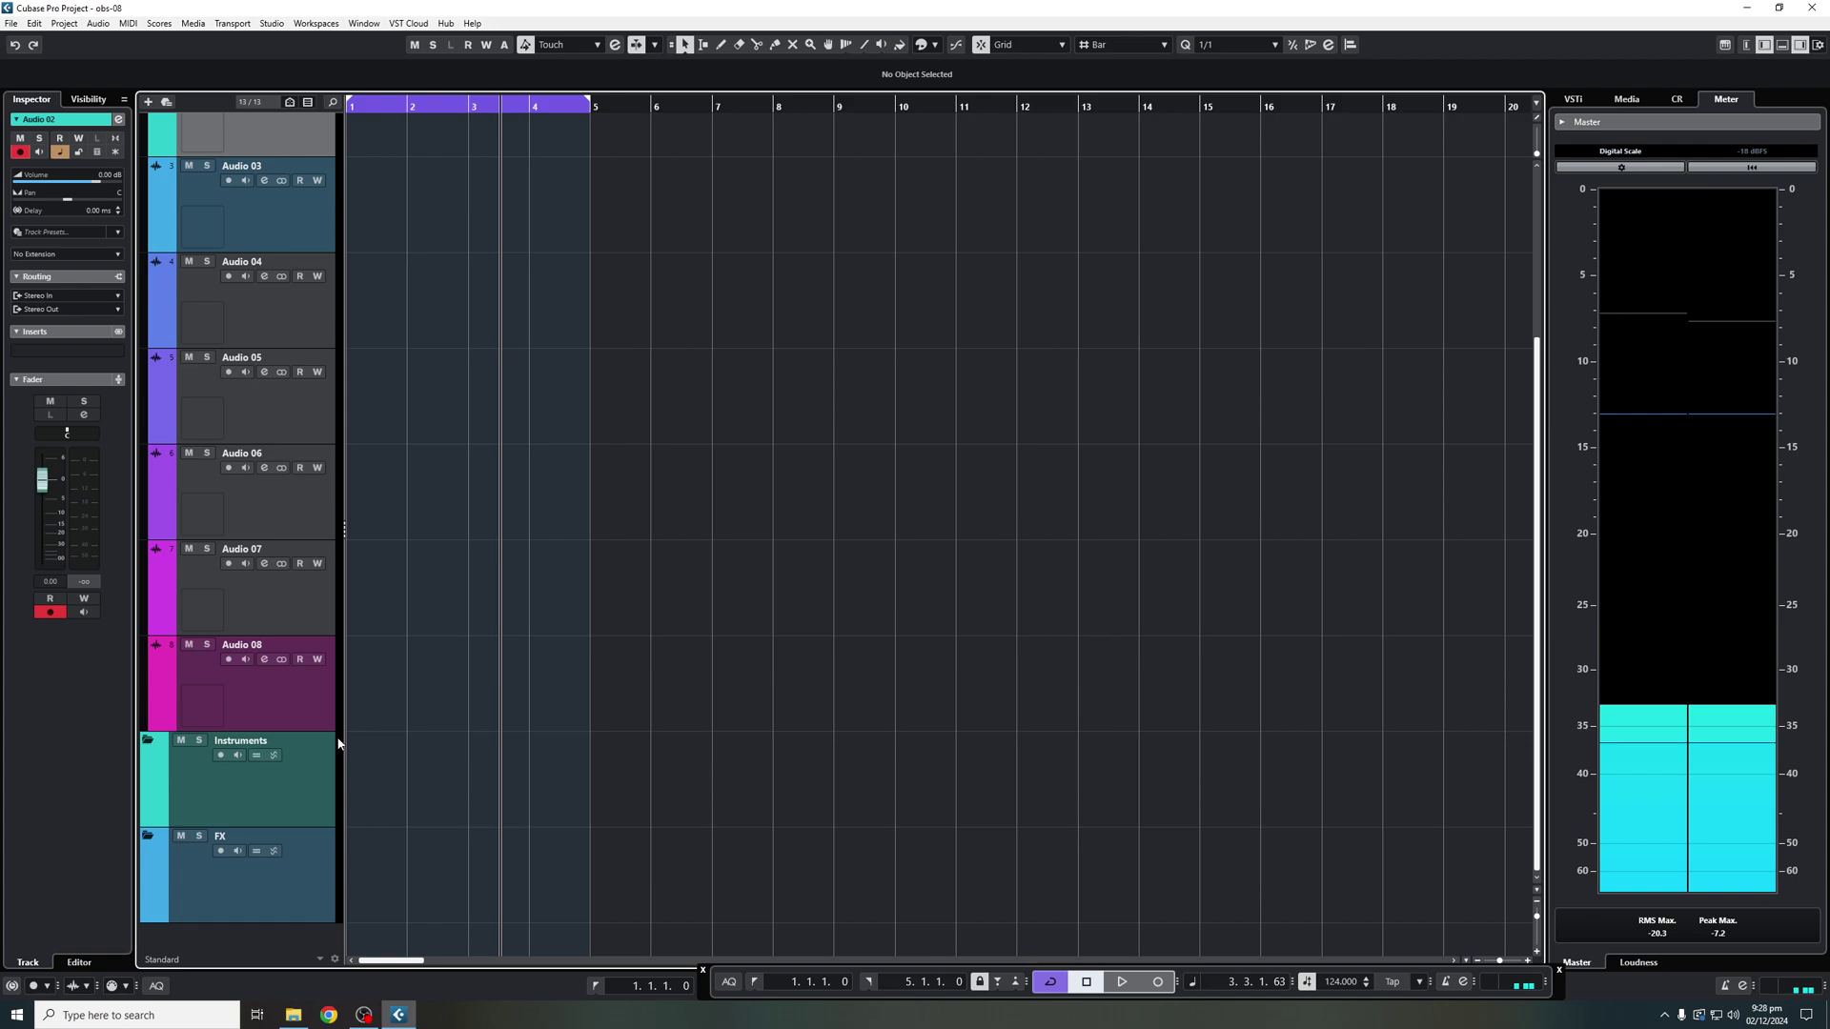
left_click(310, 700, "shift")
scroll(286, 476, "up", 2)
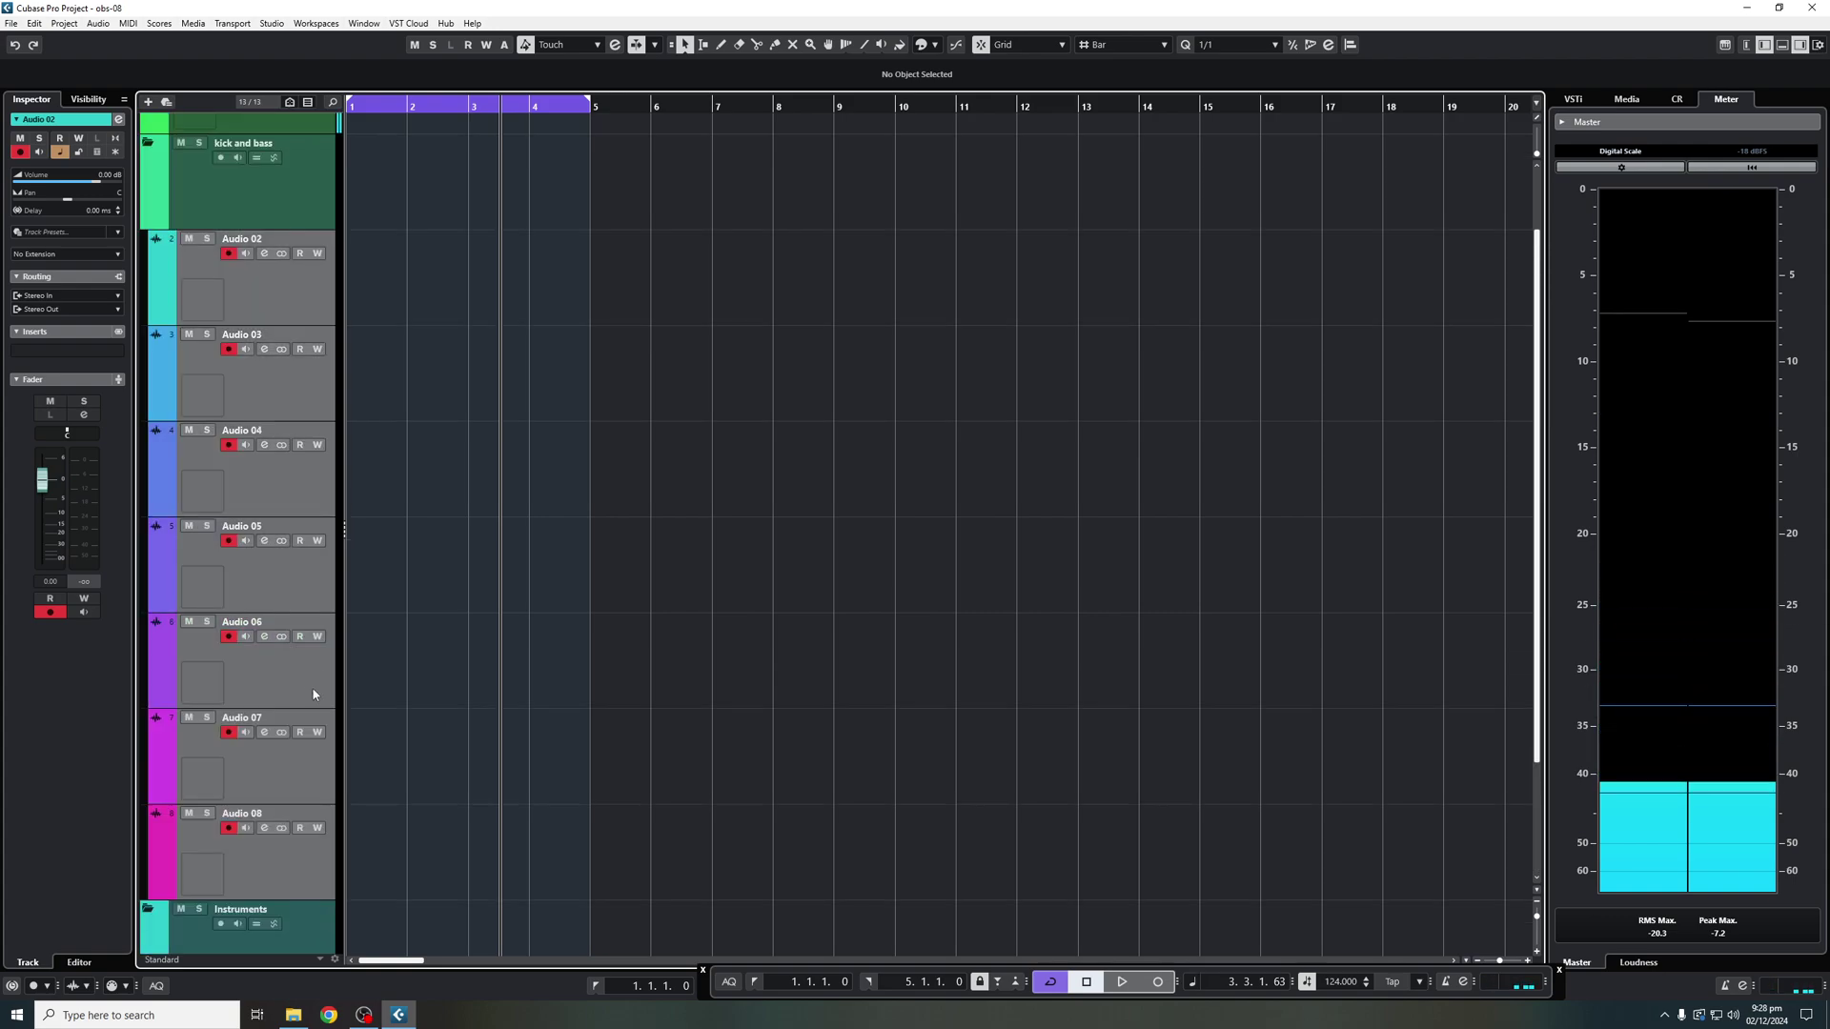
scroll(286, 429, "down", 2)
scroll(282, 387, "up", 5)
scroll(300, 698, "down", 5)
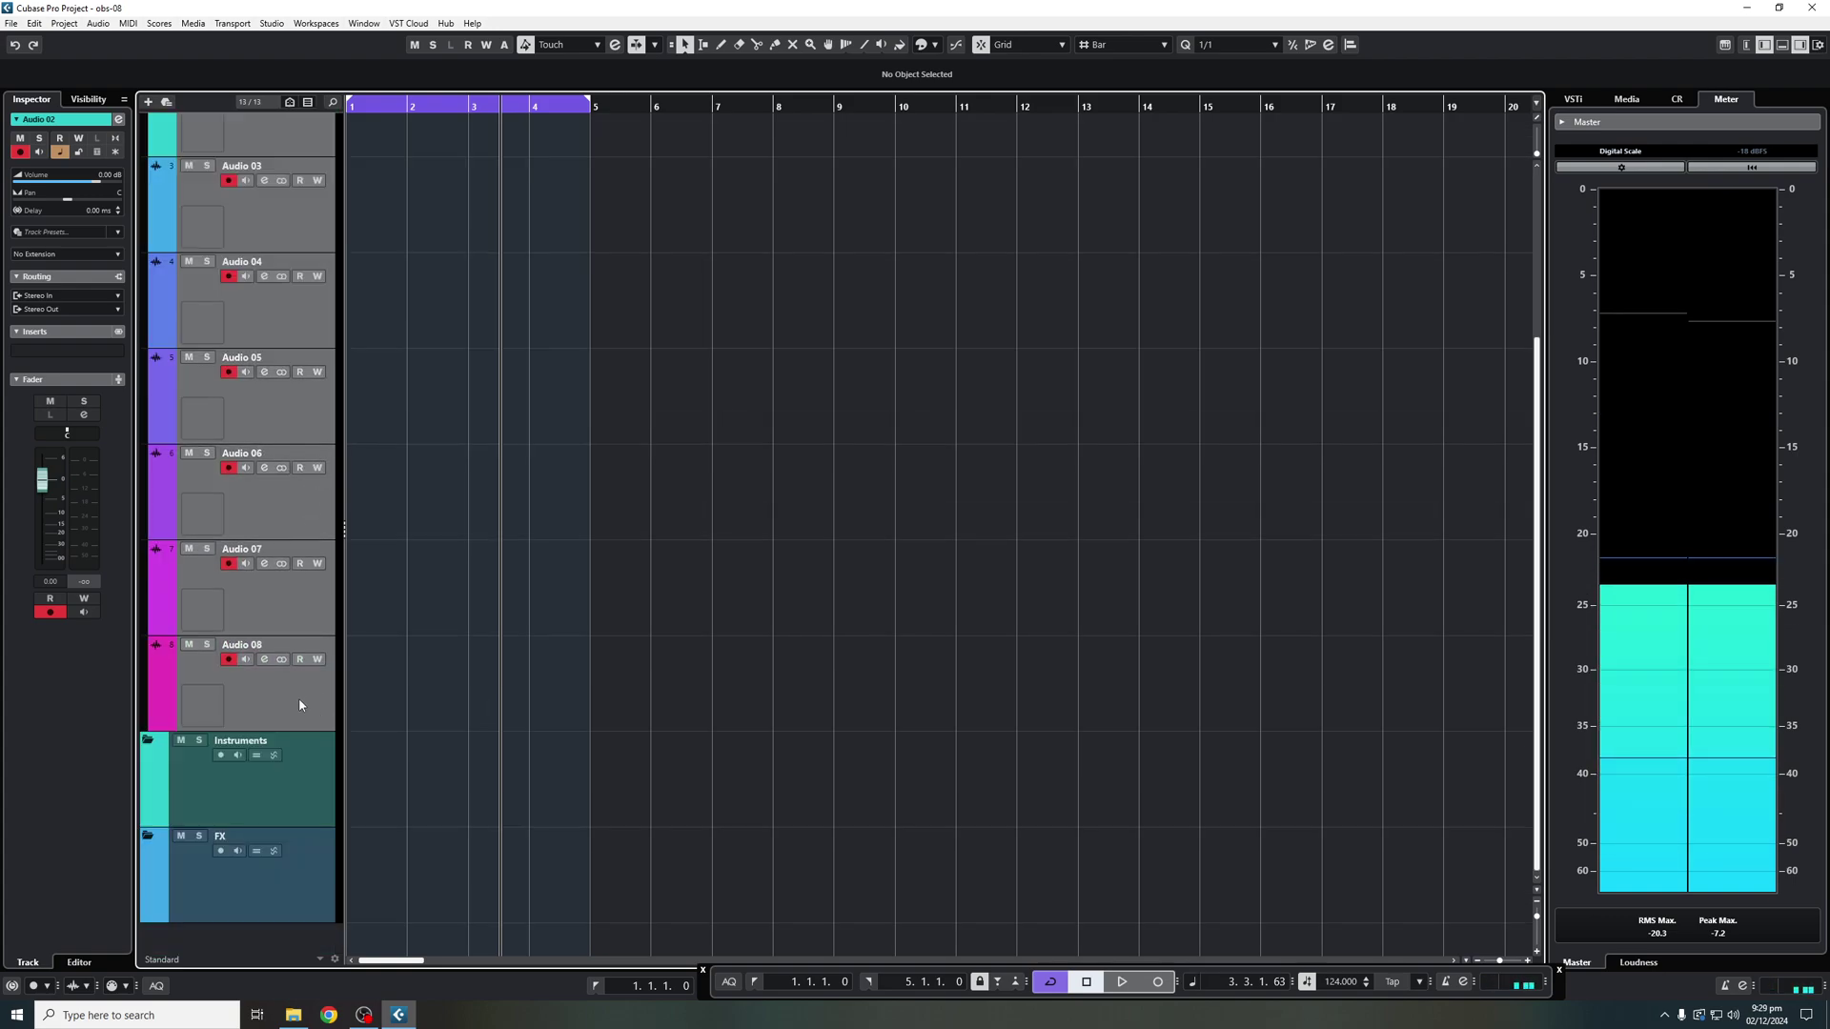
scroll(314, 762, "up", 2)
Create Audio 09 and Audio 10, drag both into the FX folder, and select kick and bass.
right_click(301, 938)
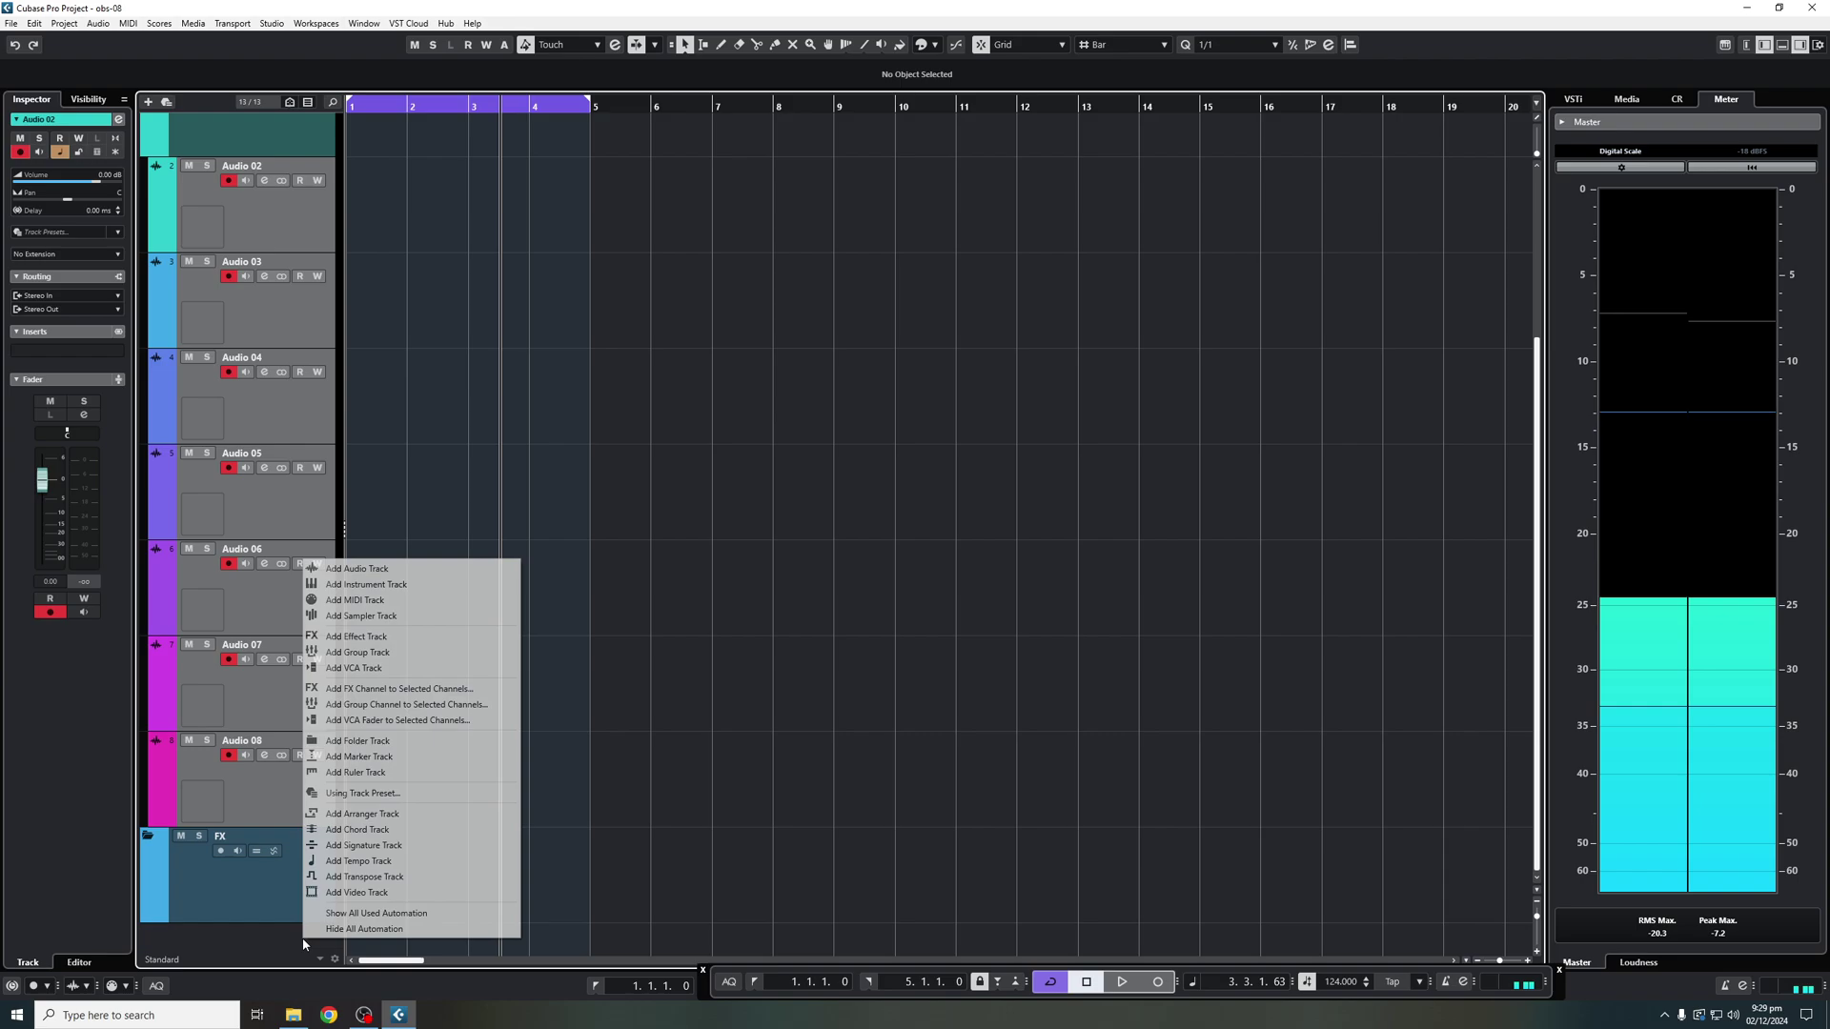
left_click(466, 569)
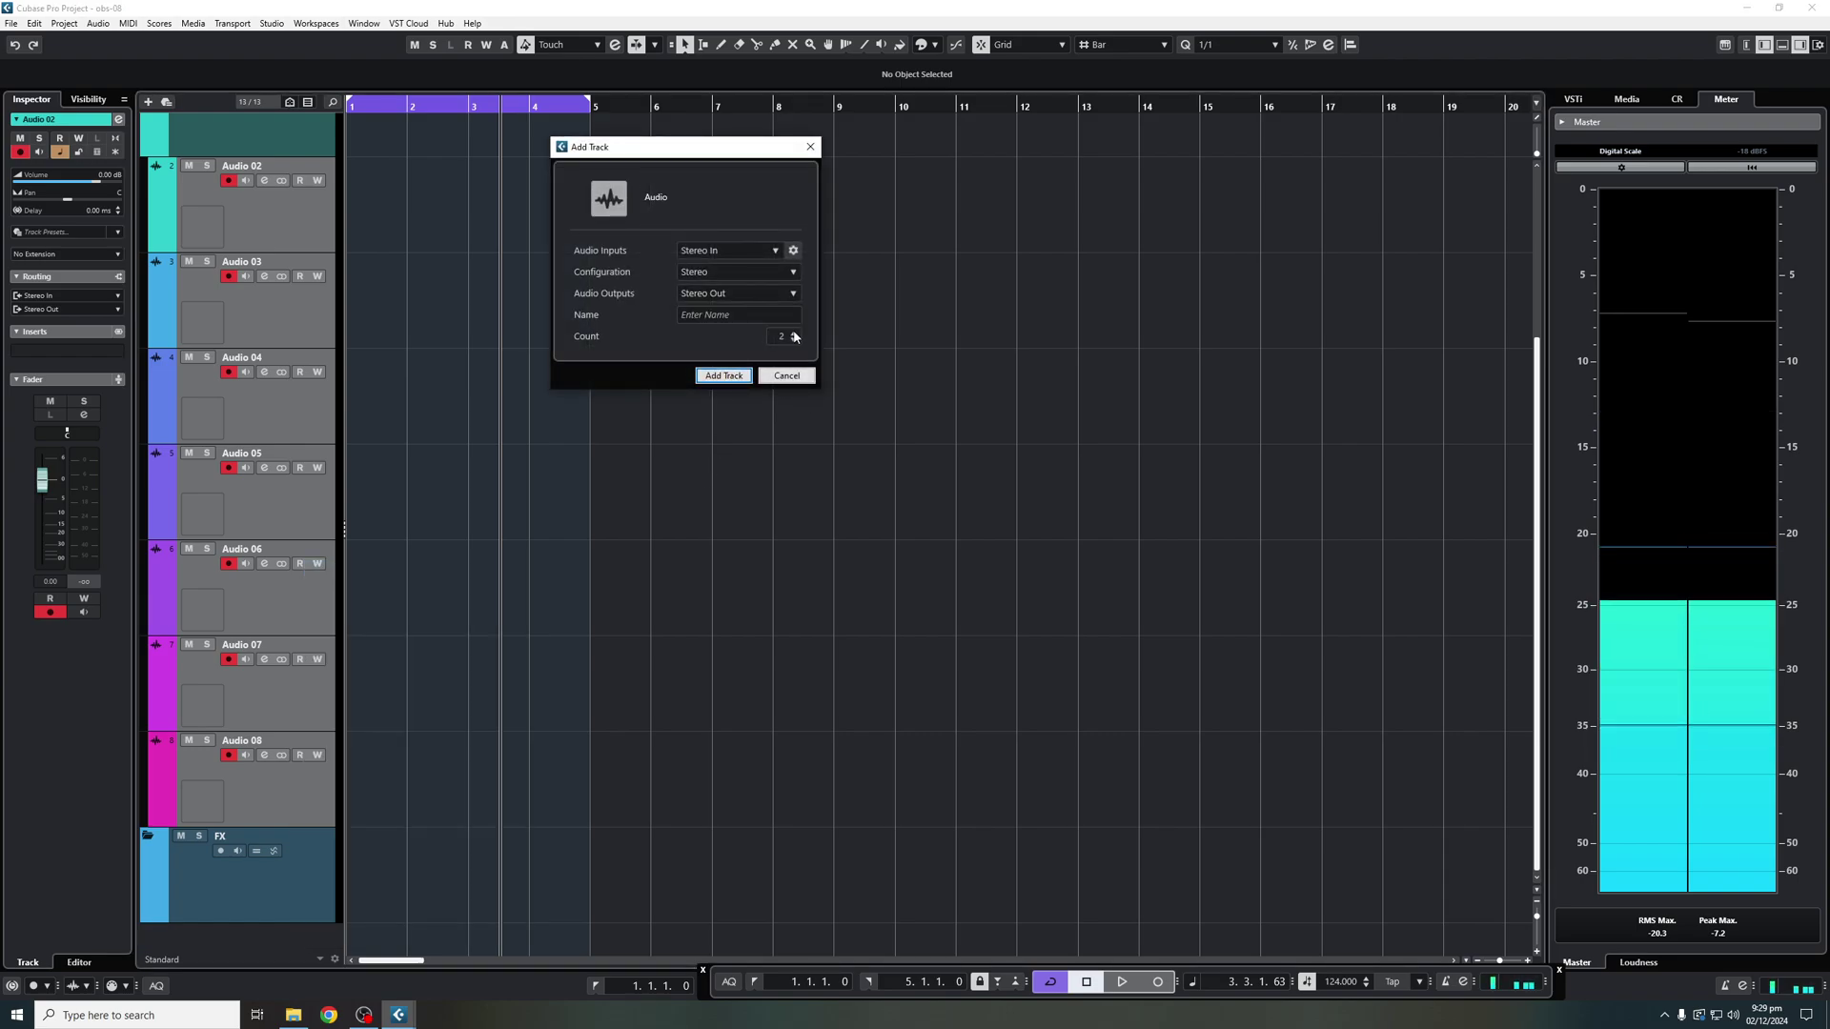
left_click(723, 376)
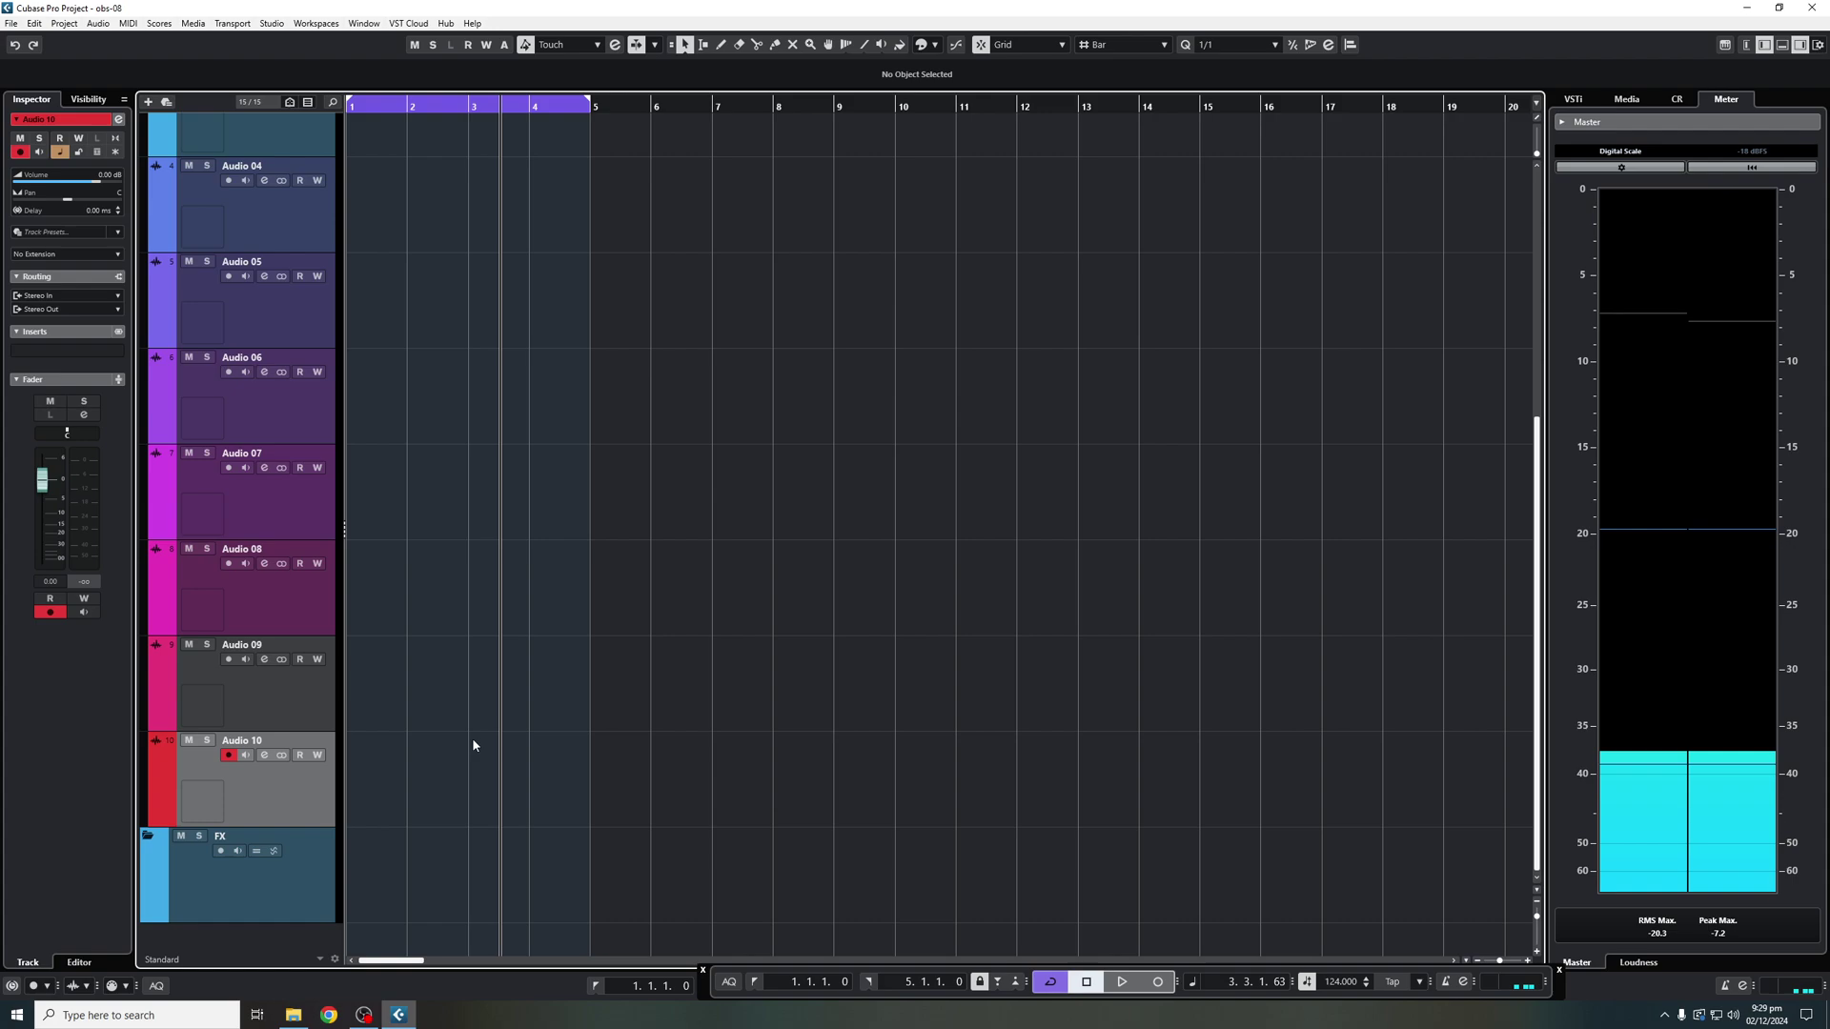
left_click(320, 707, "shift")
left_click_drag(293, 706, 294, 853)
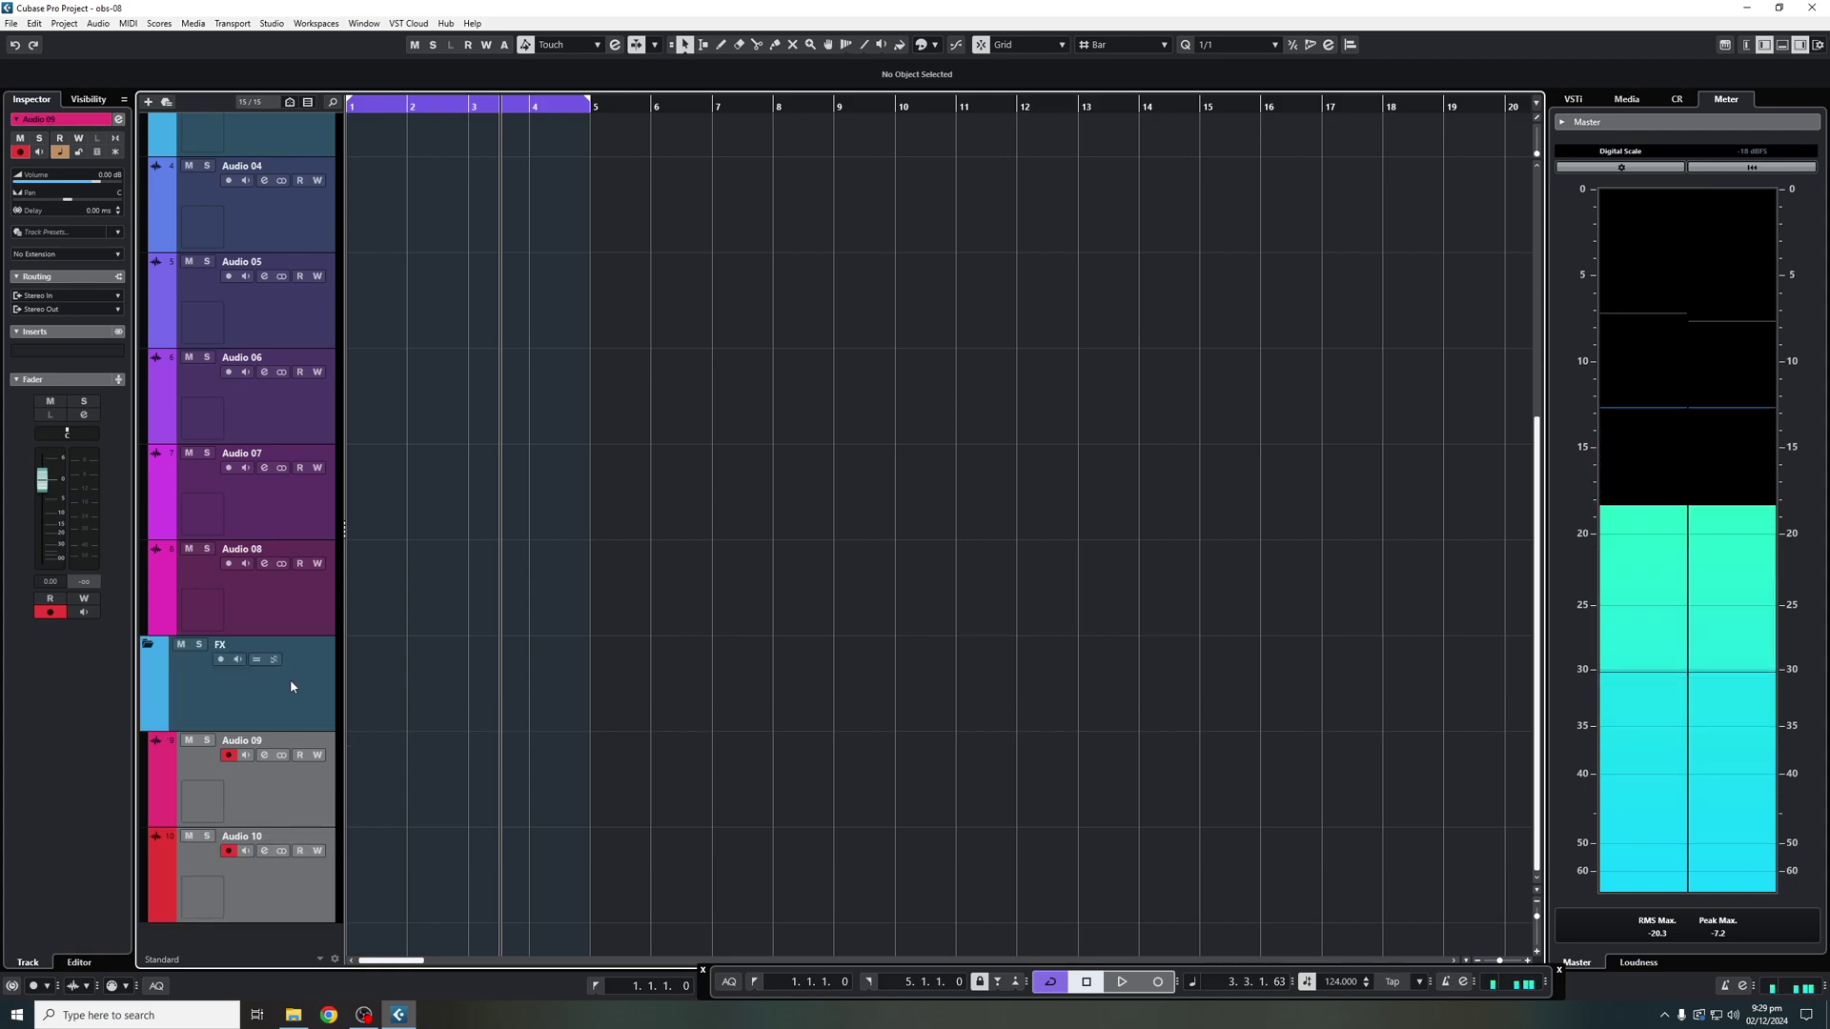
scroll(291, 667, "up", 5)
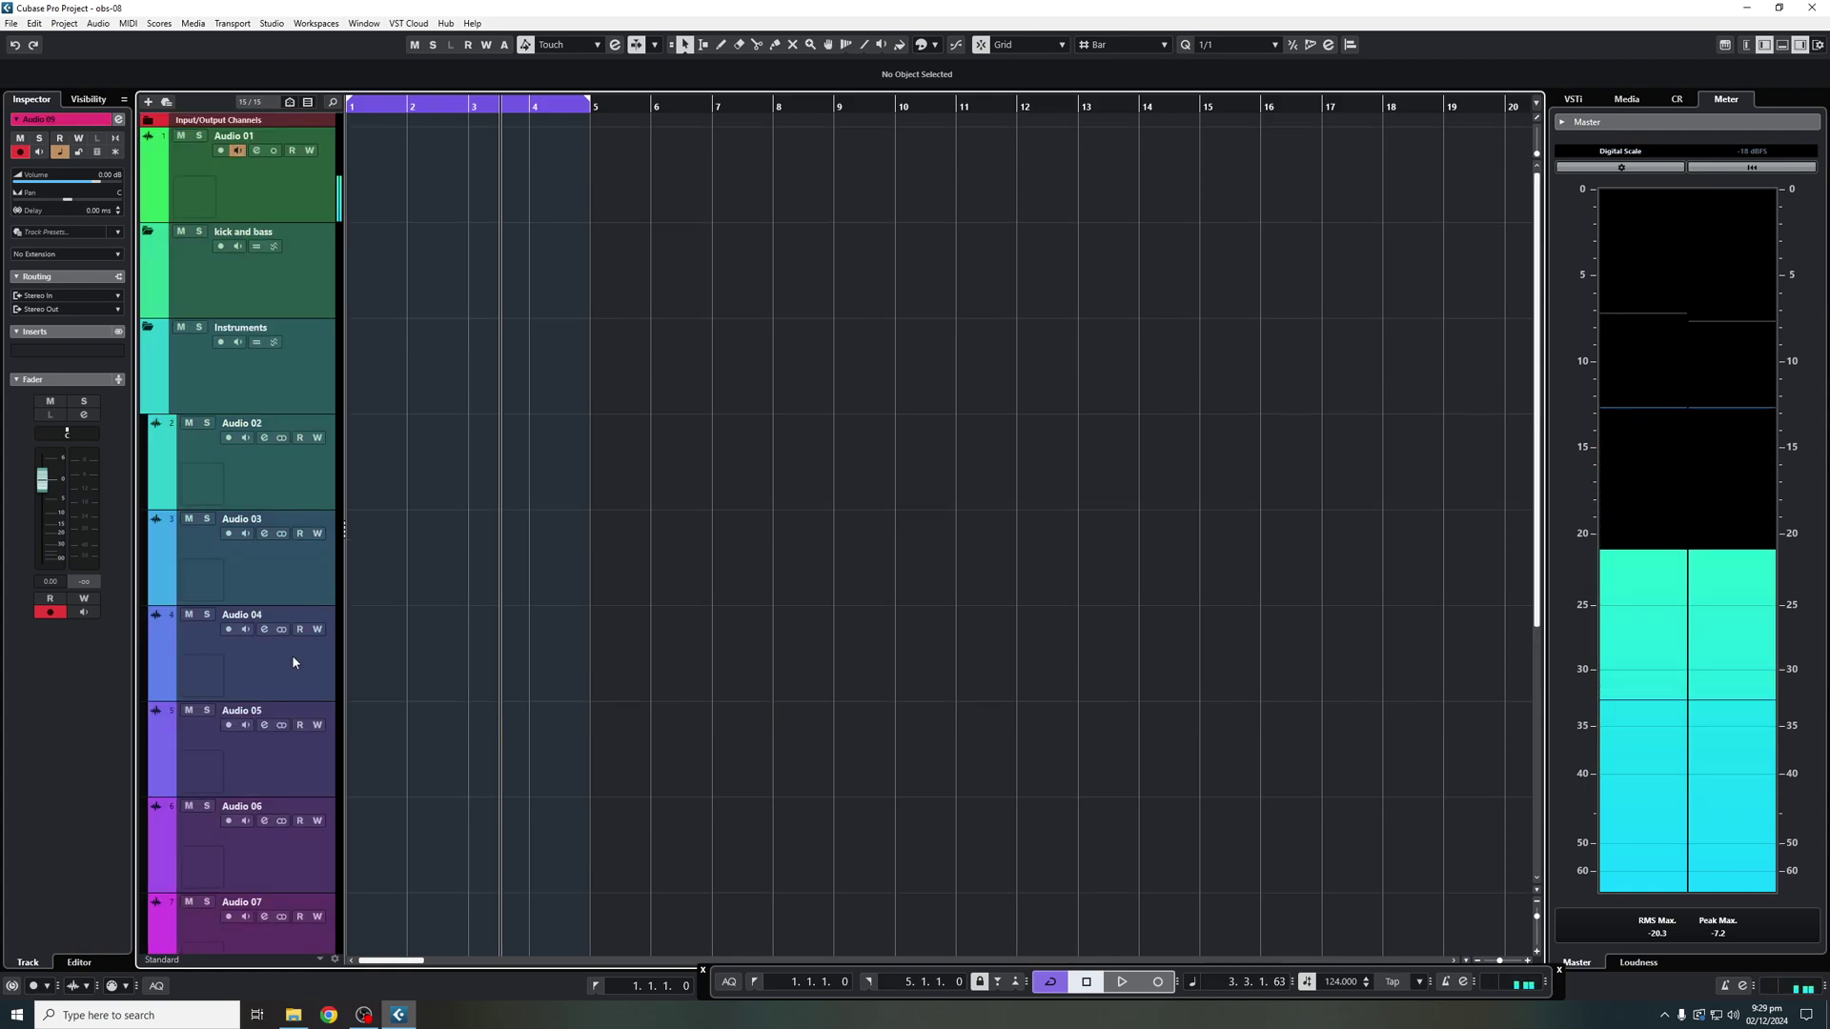
left_click(309, 274)
scroll(299, 306, "down", 5)
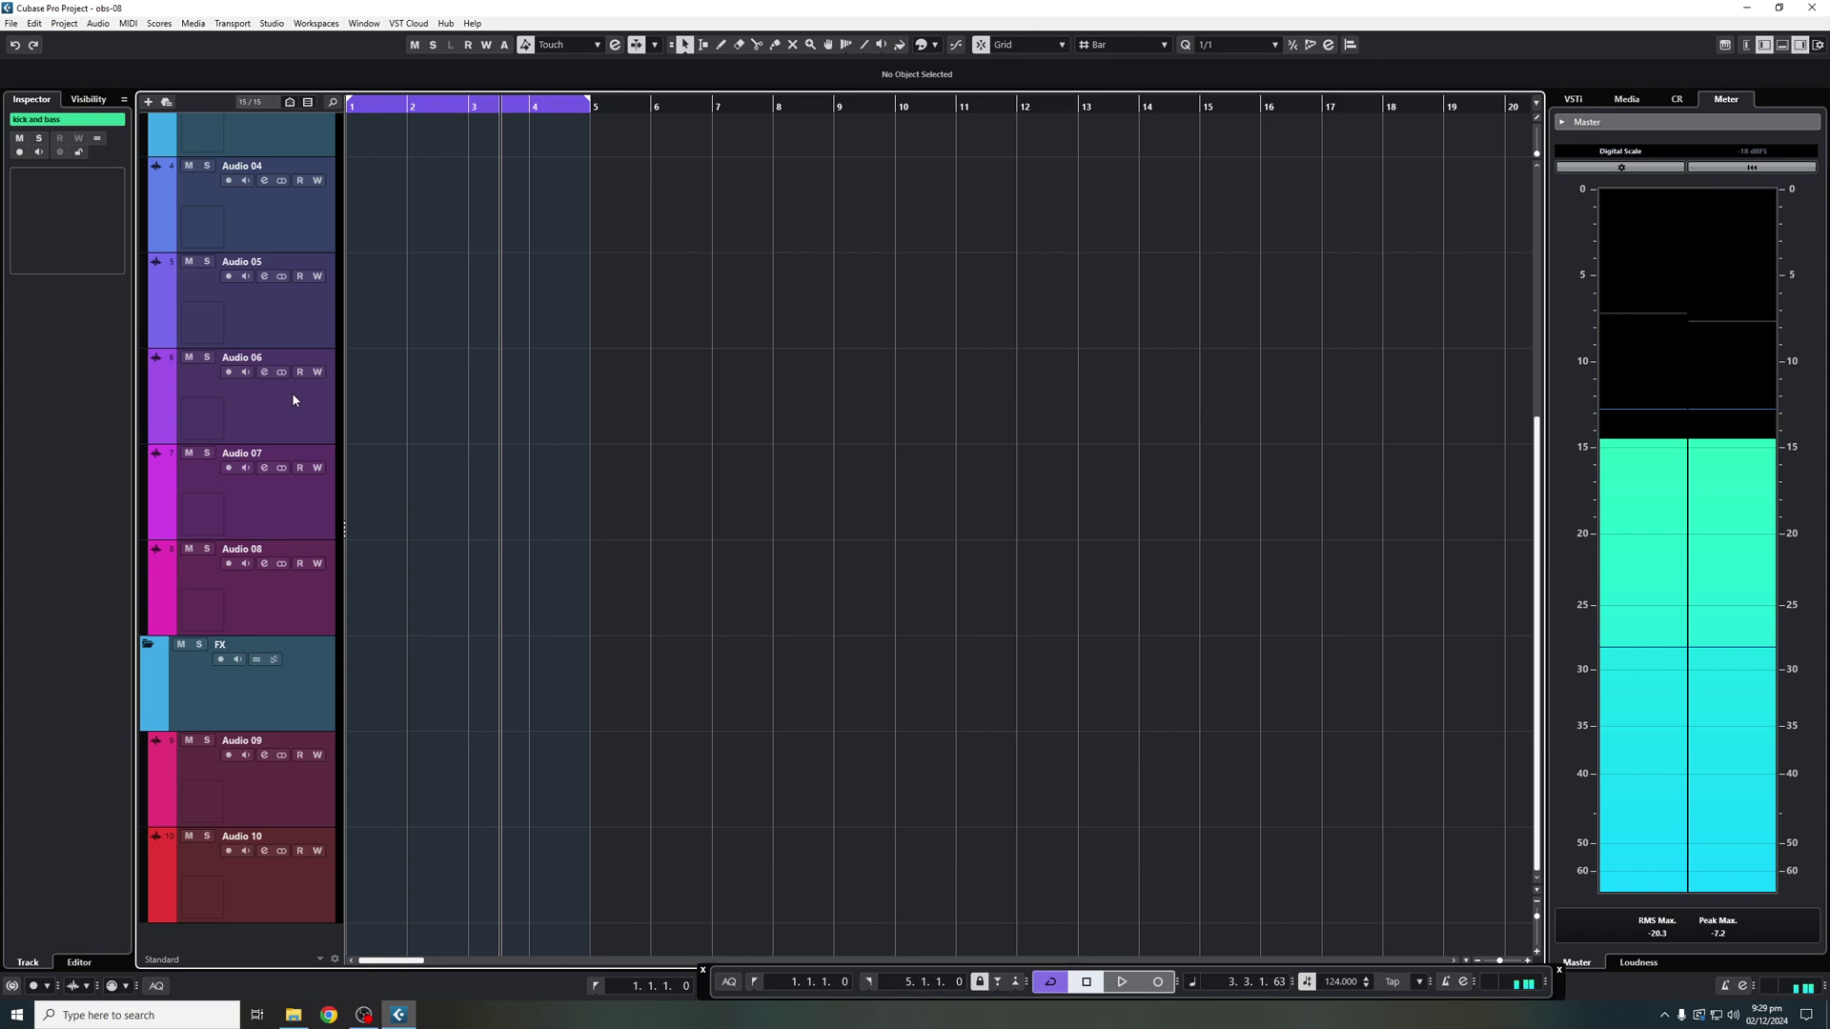
scroll(324, 755, "up", 5)
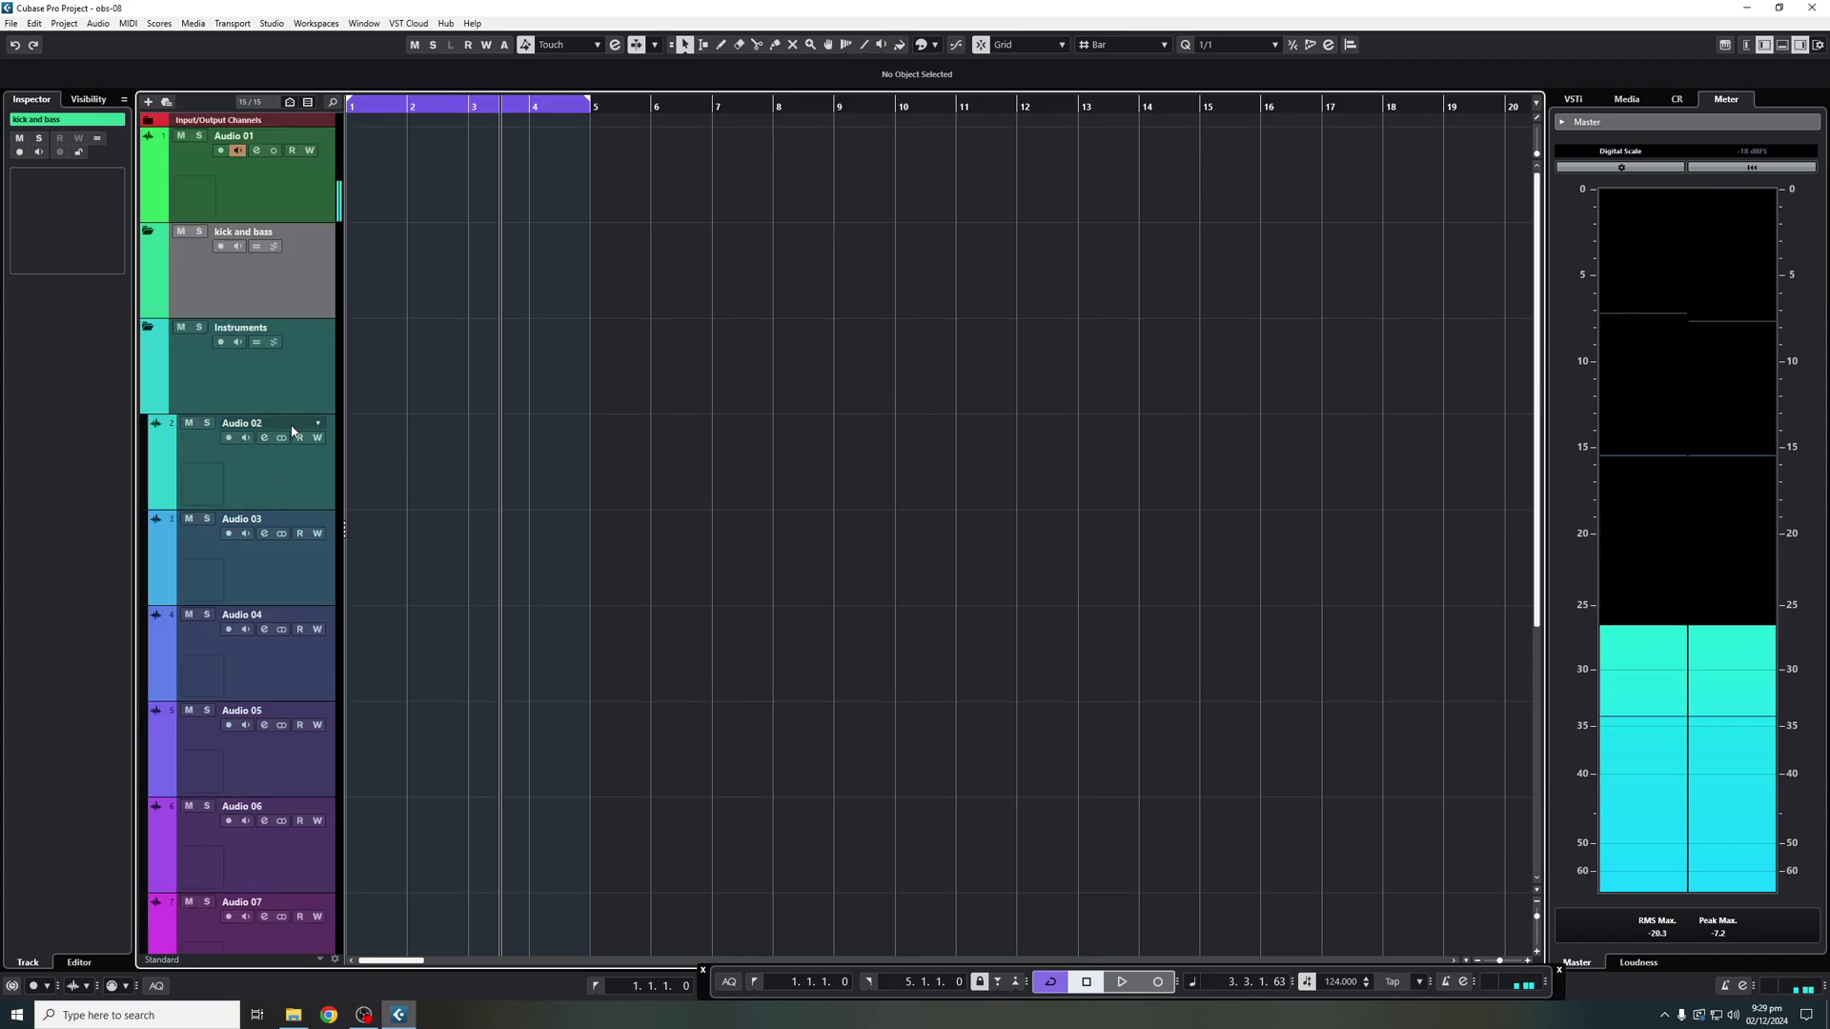
Add a group channel track named 'instruments' from Audio 02's track menu.
right_click(287, 481)
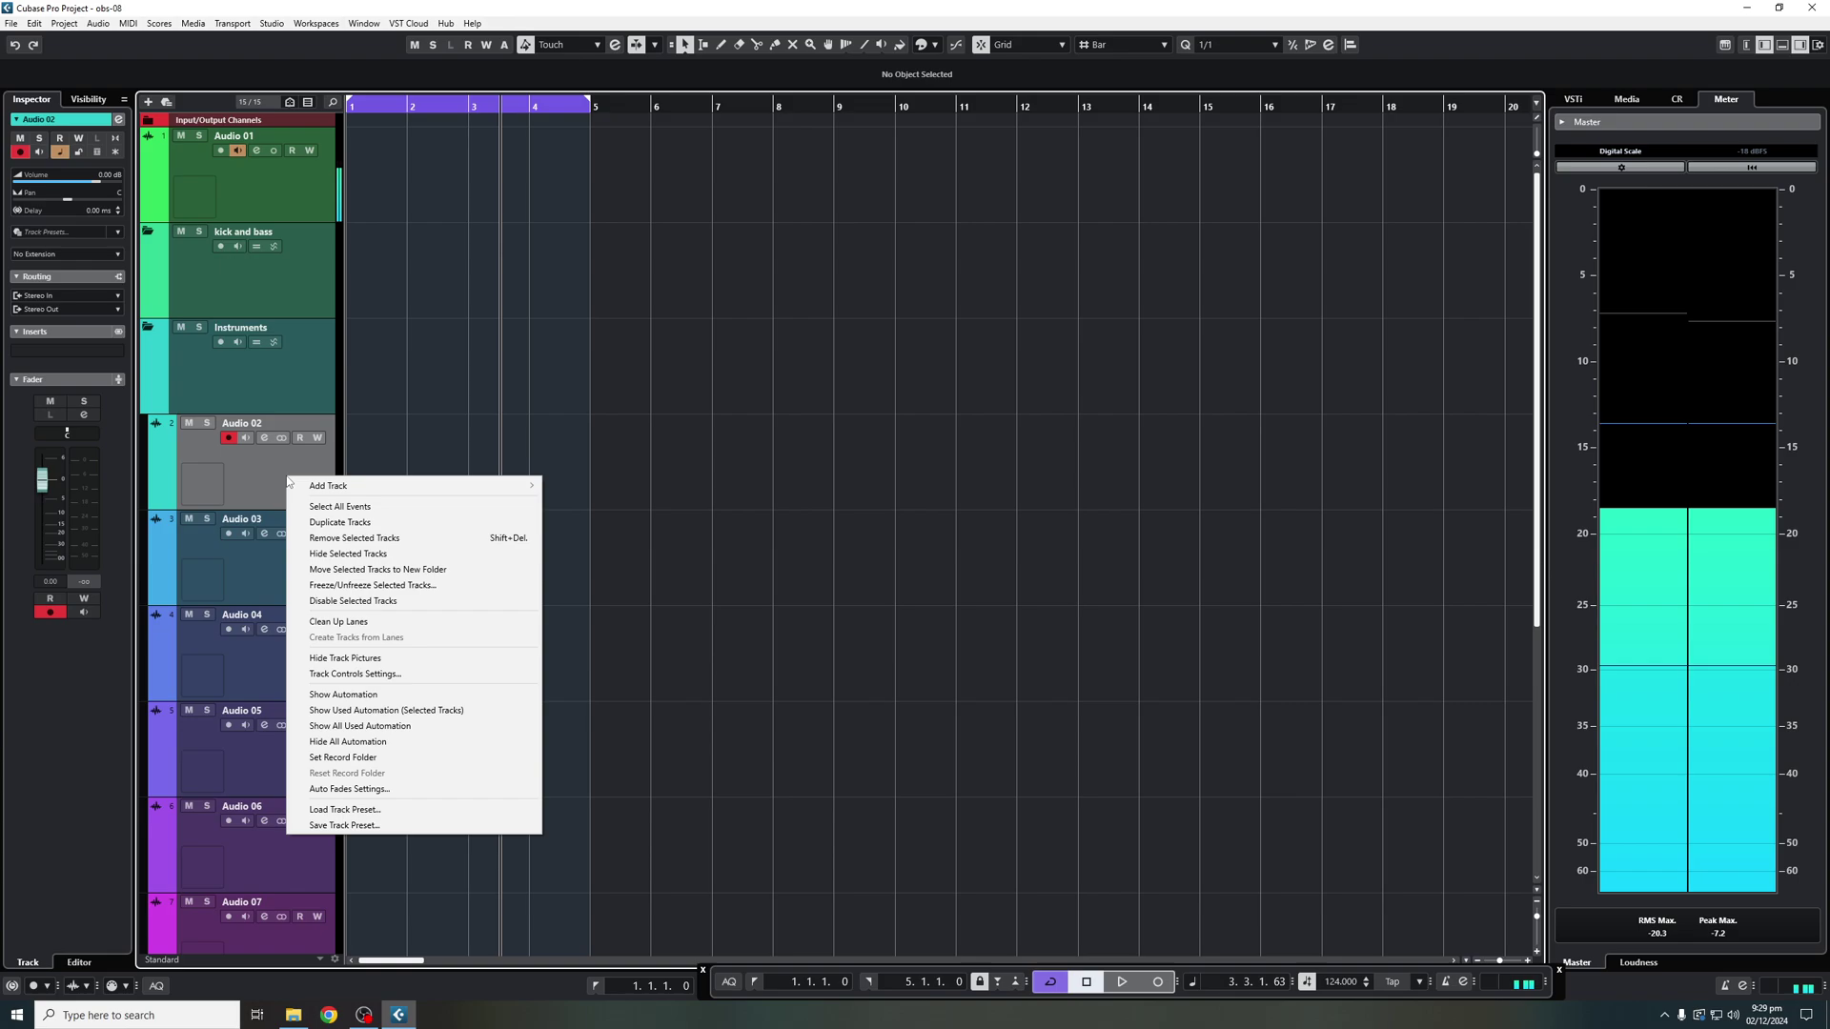
left_click(477, 446)
right_click(289, 497)
mouse_move(353, 506)
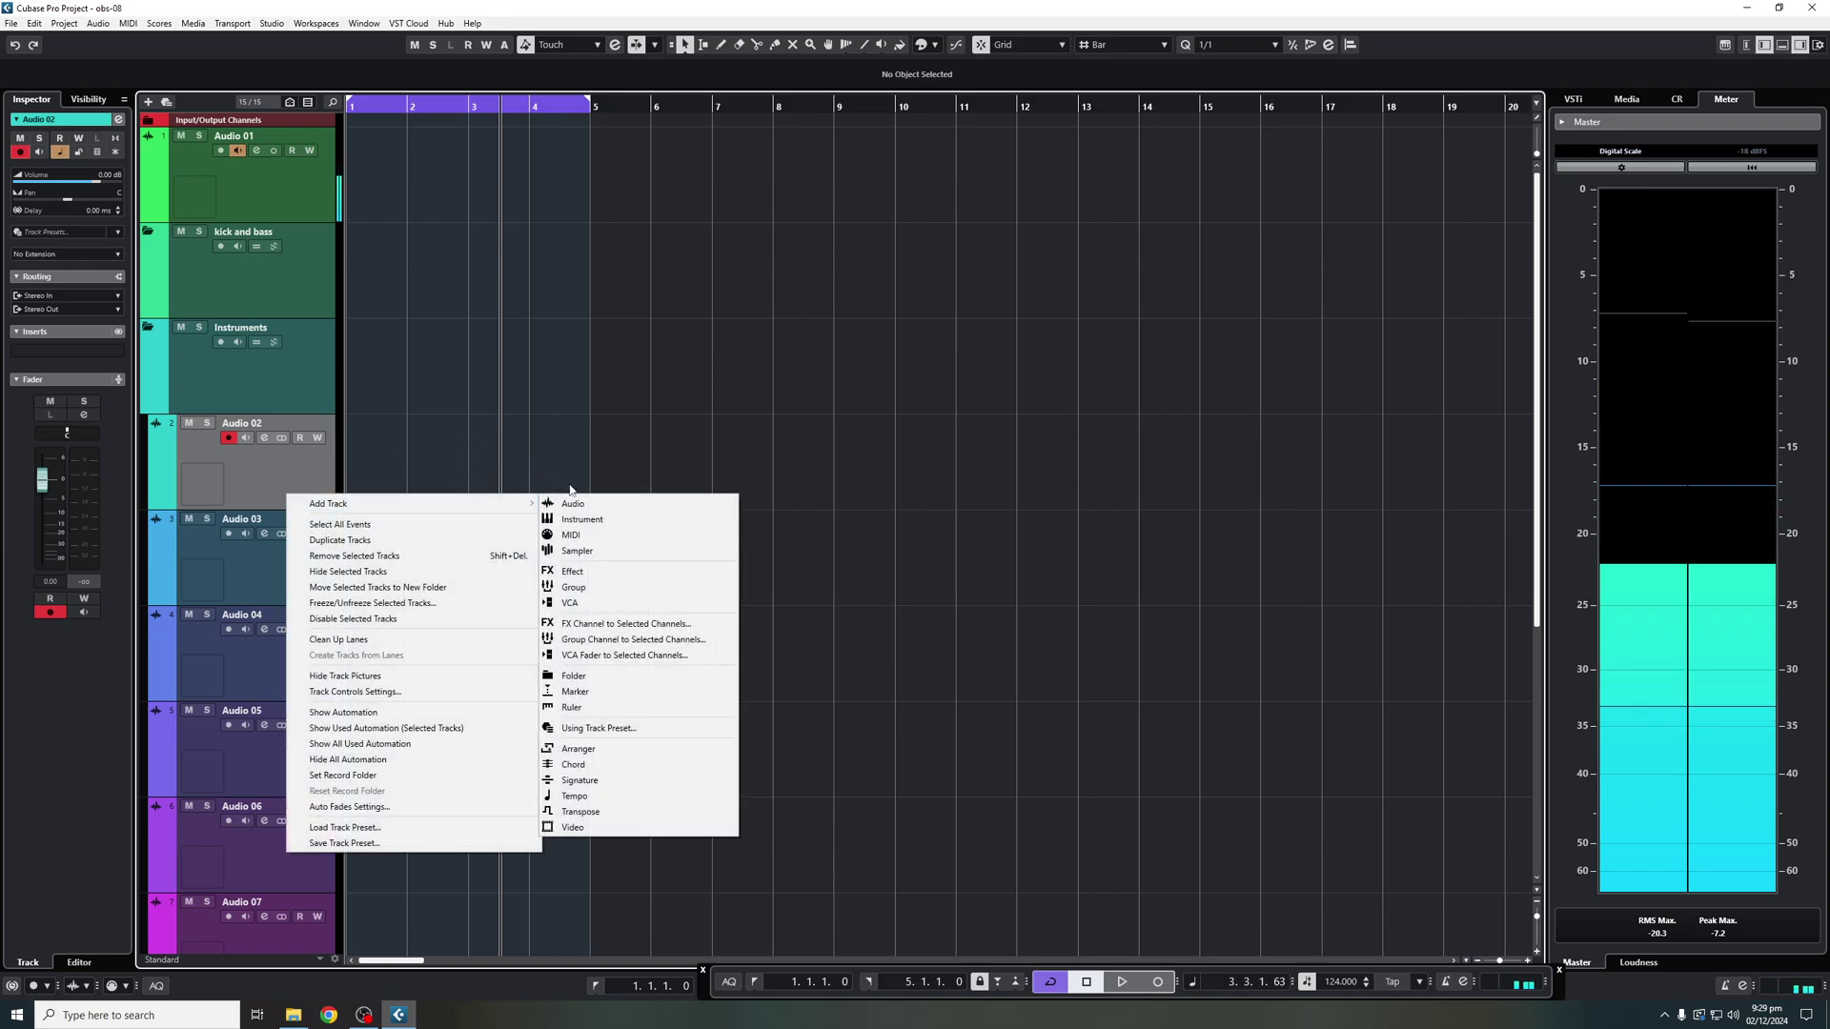
left_click(618, 587)
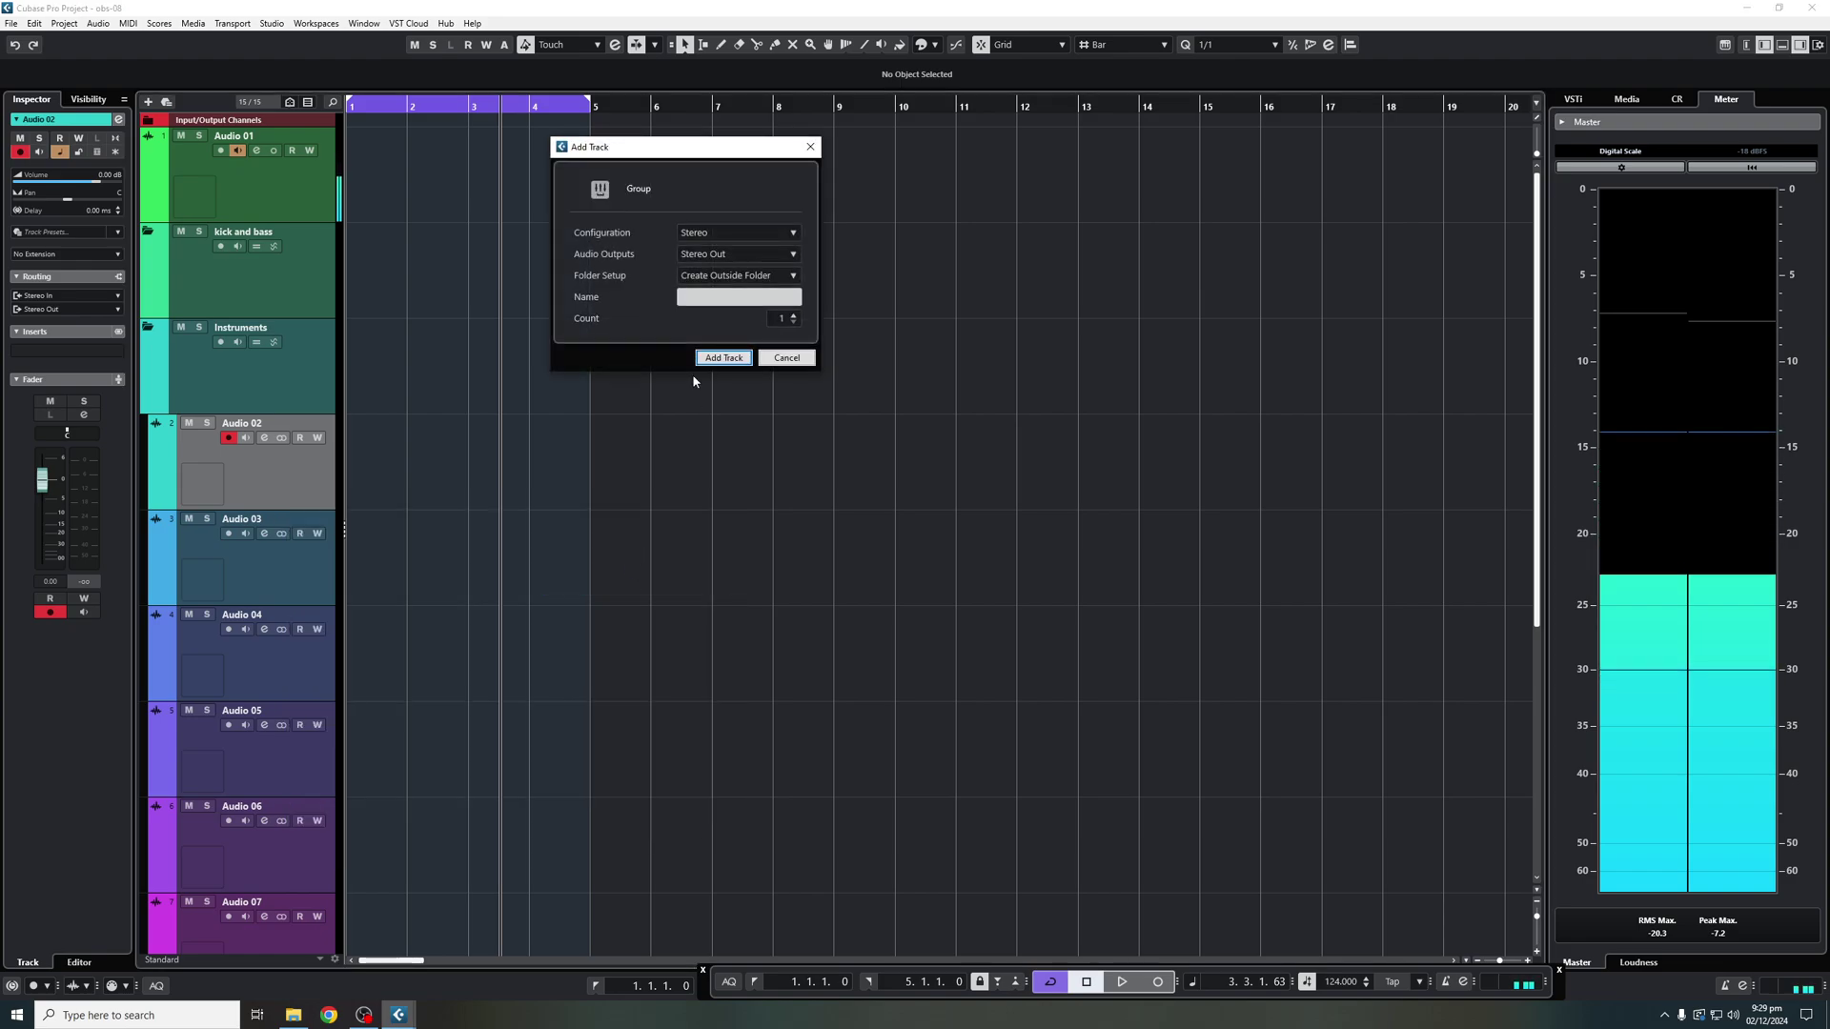
type("instruments")
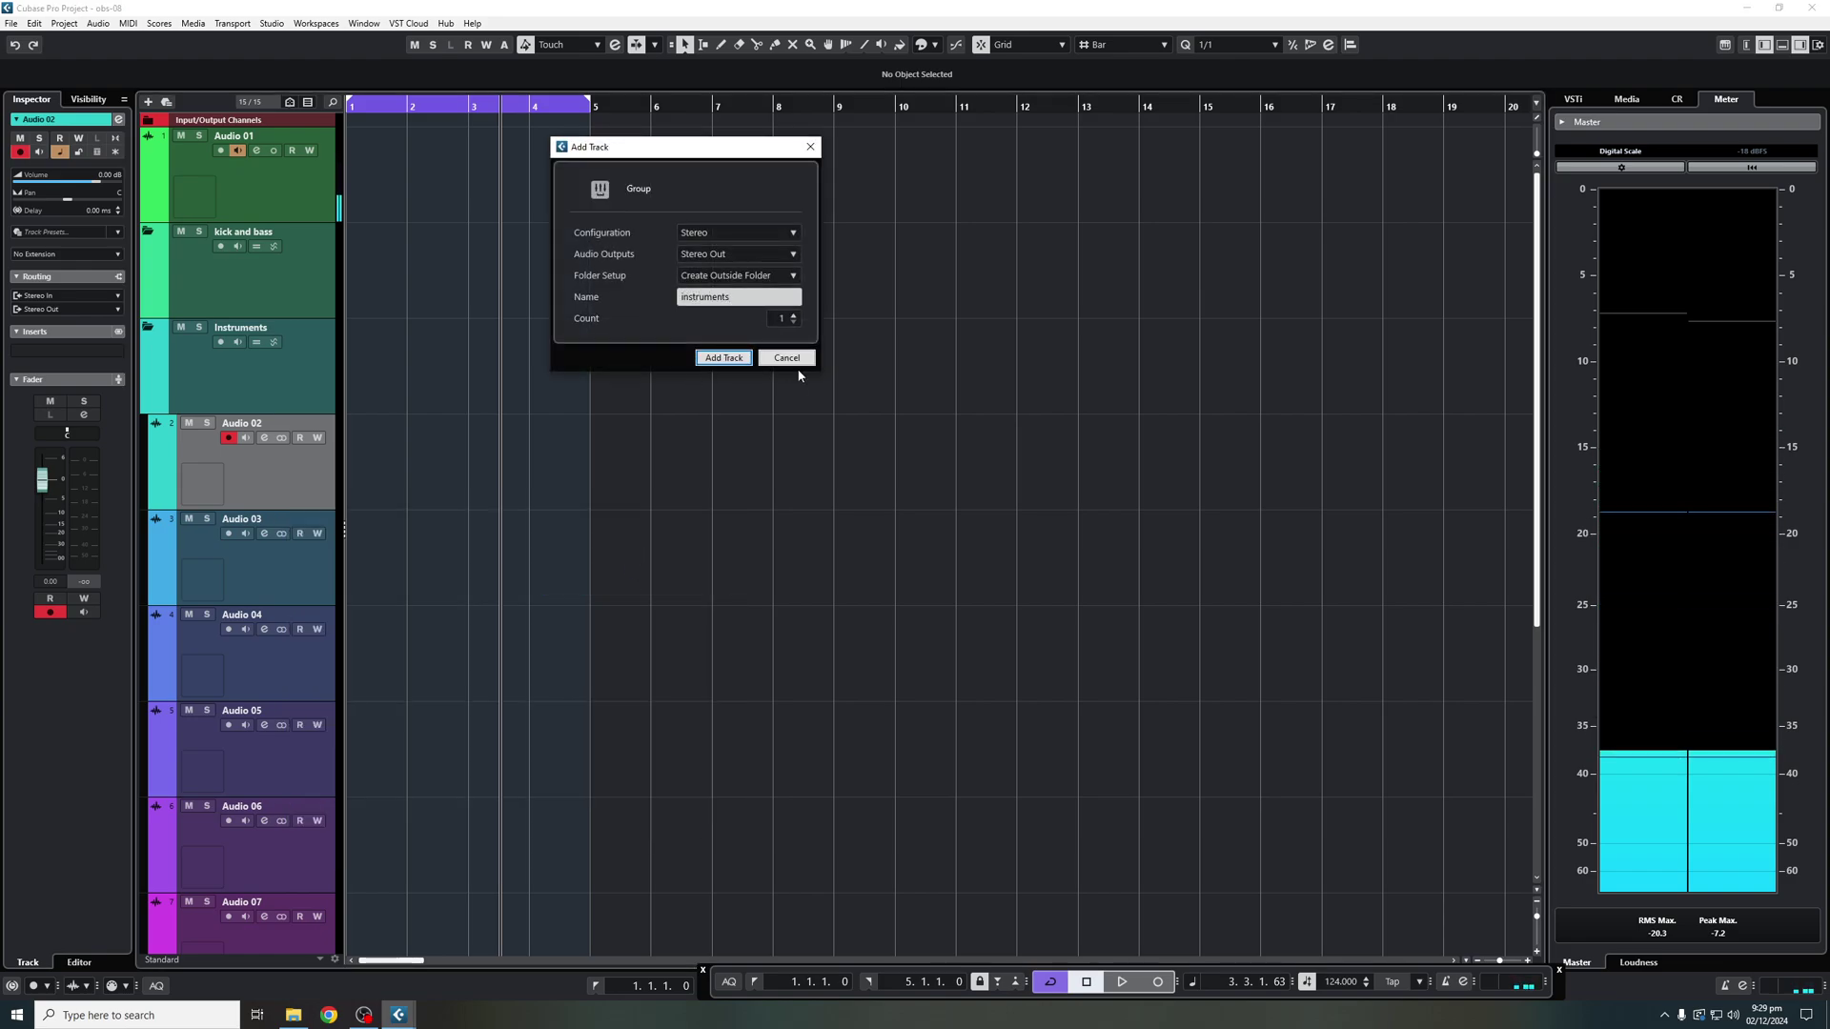
left_click(726, 358)
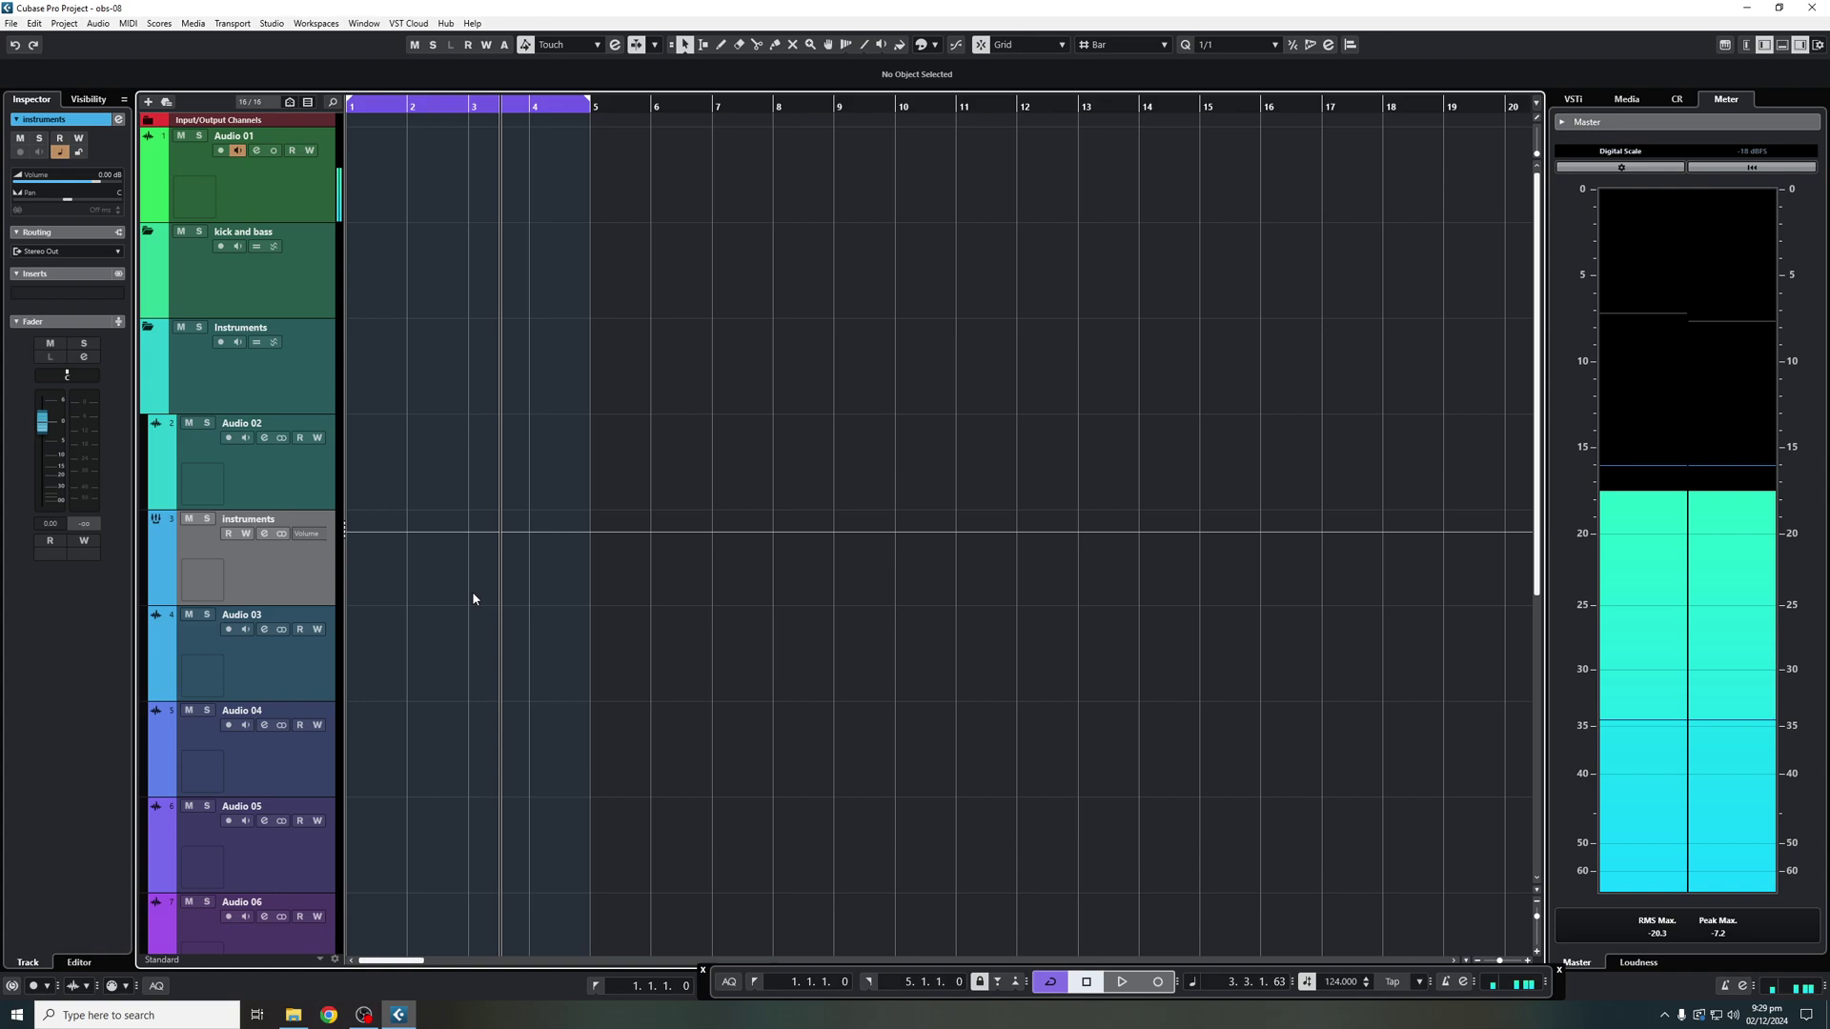
Move the instruments group above Audio 02 and select Audio 02 through Audio 08.
left_click_drag(281, 443, 212, 510)
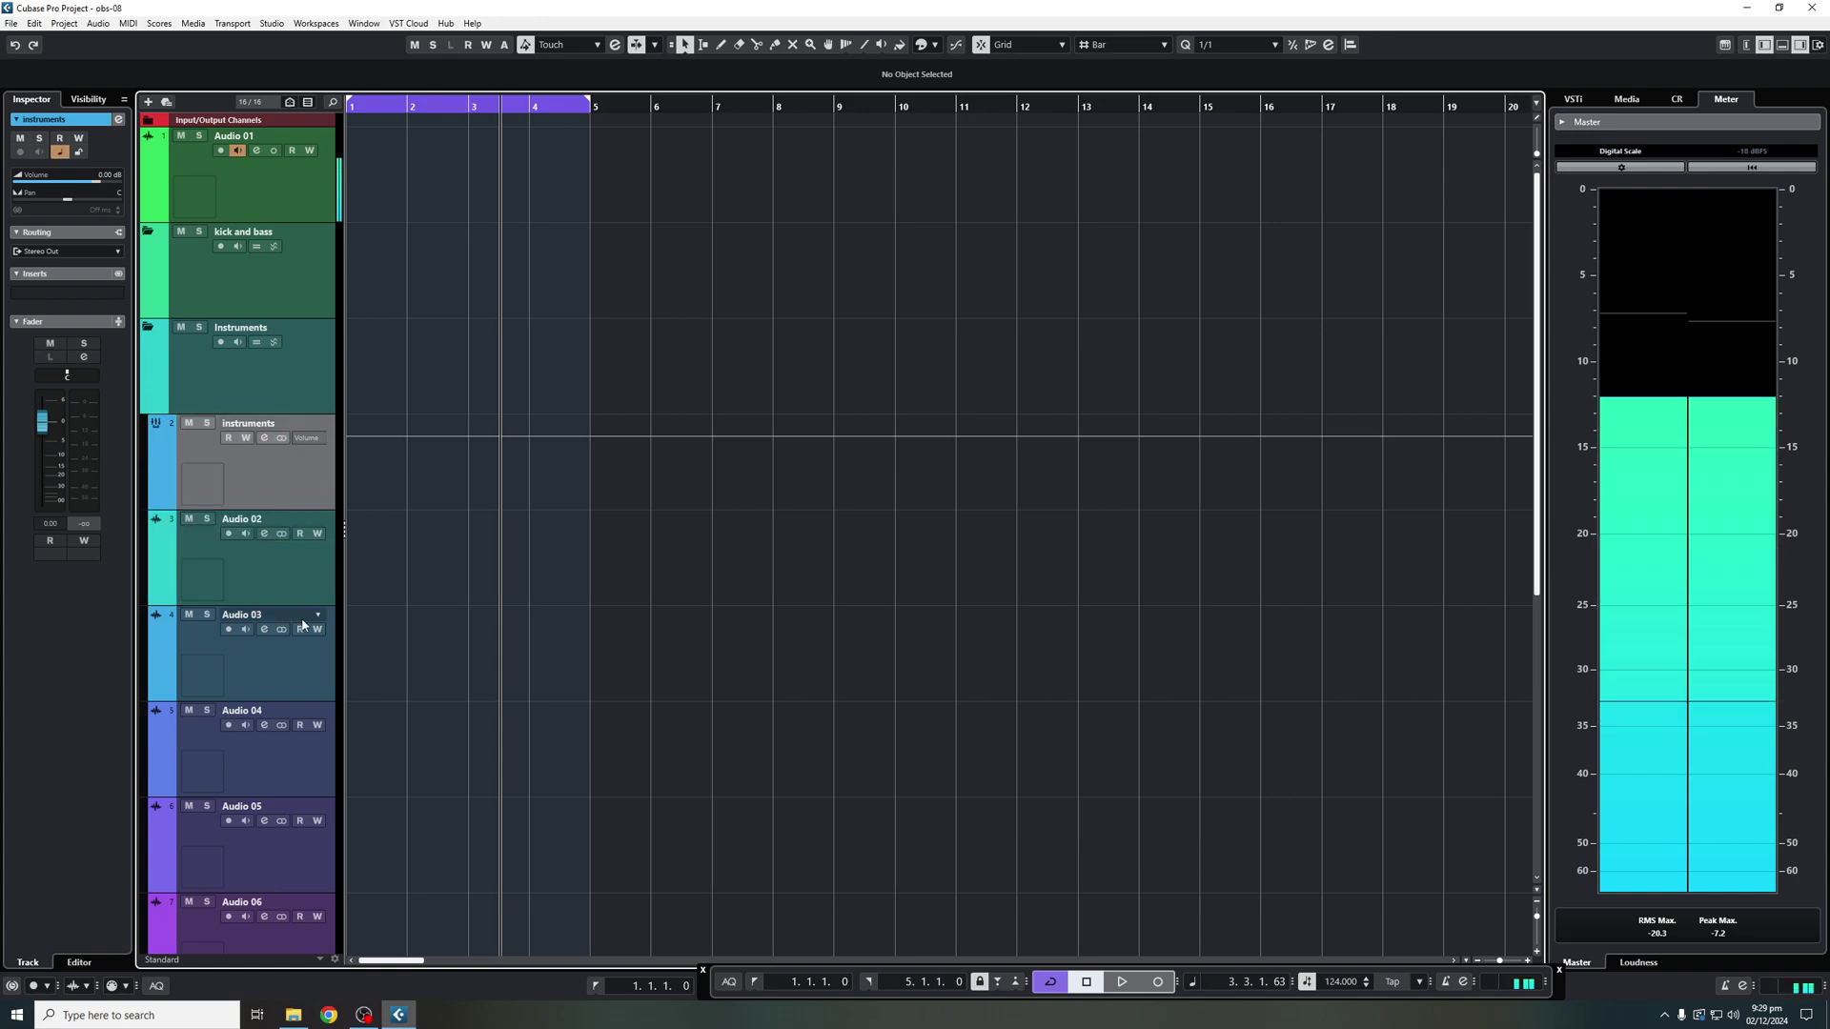
scroll(315, 591, "down", 4)
left_click(254, 226)
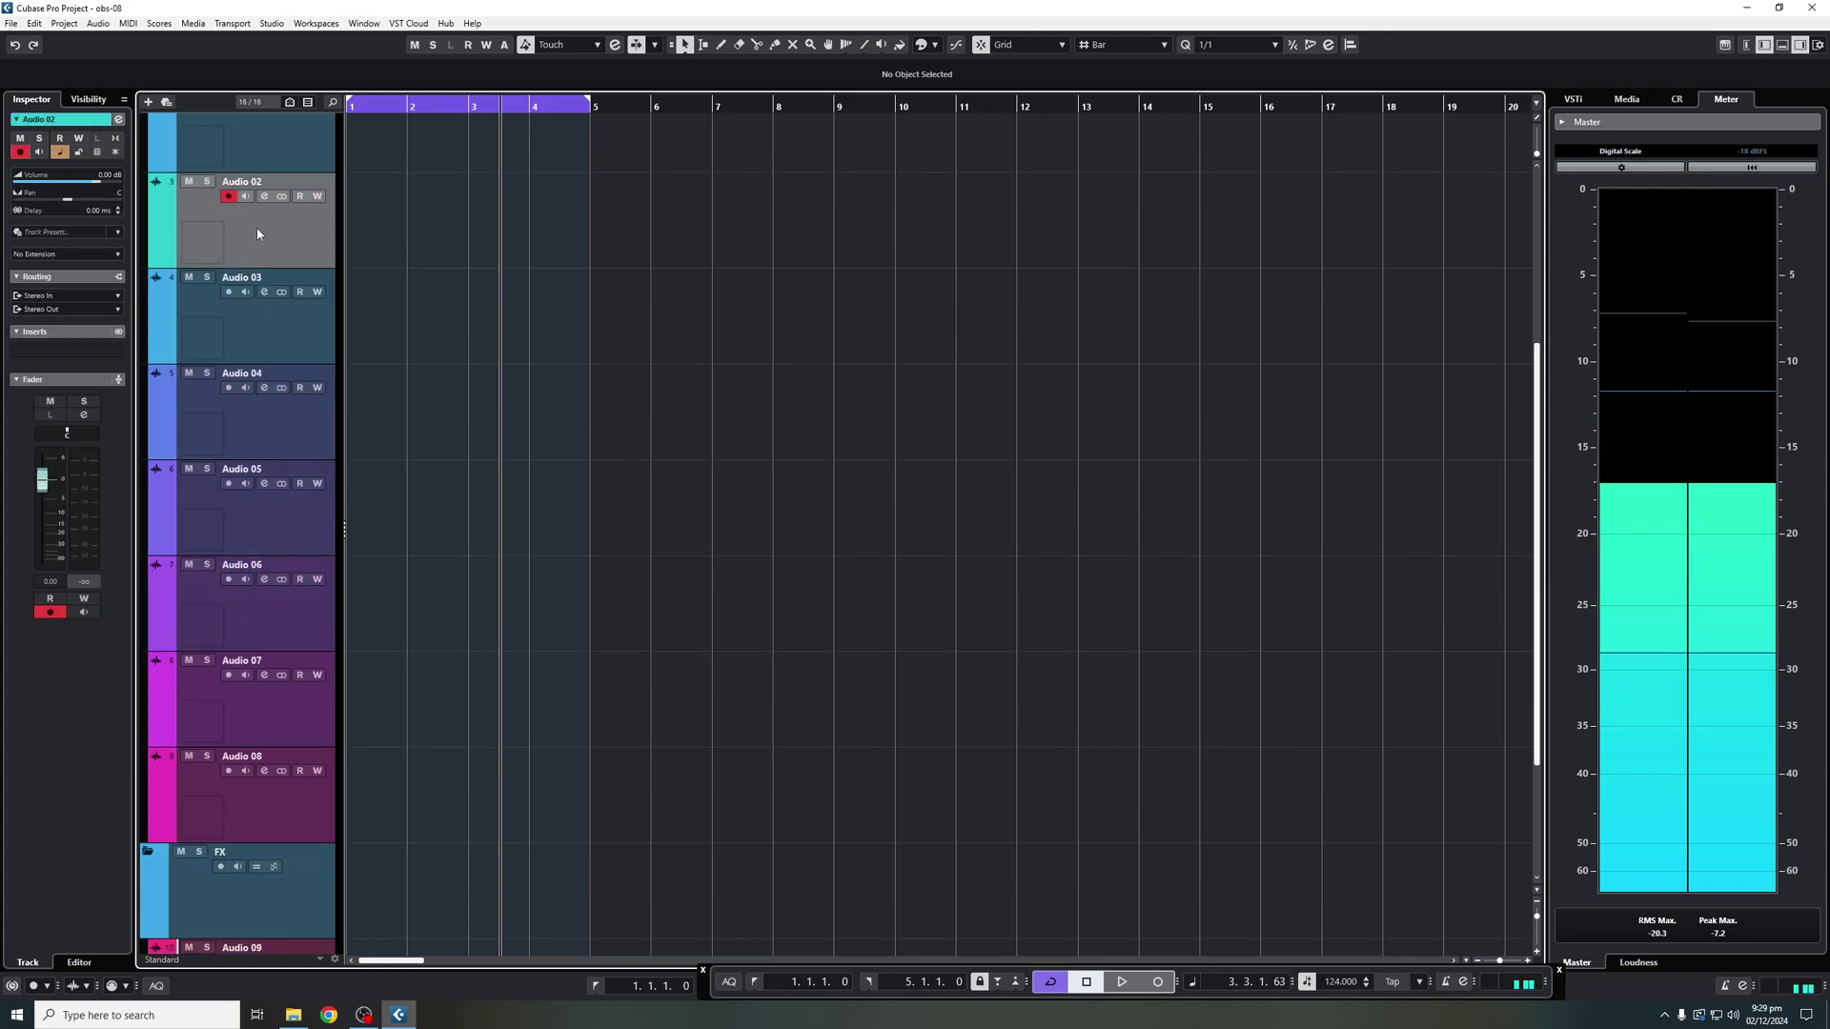
left_click(300, 835, "shift")
scroll(296, 839, "up", 4)
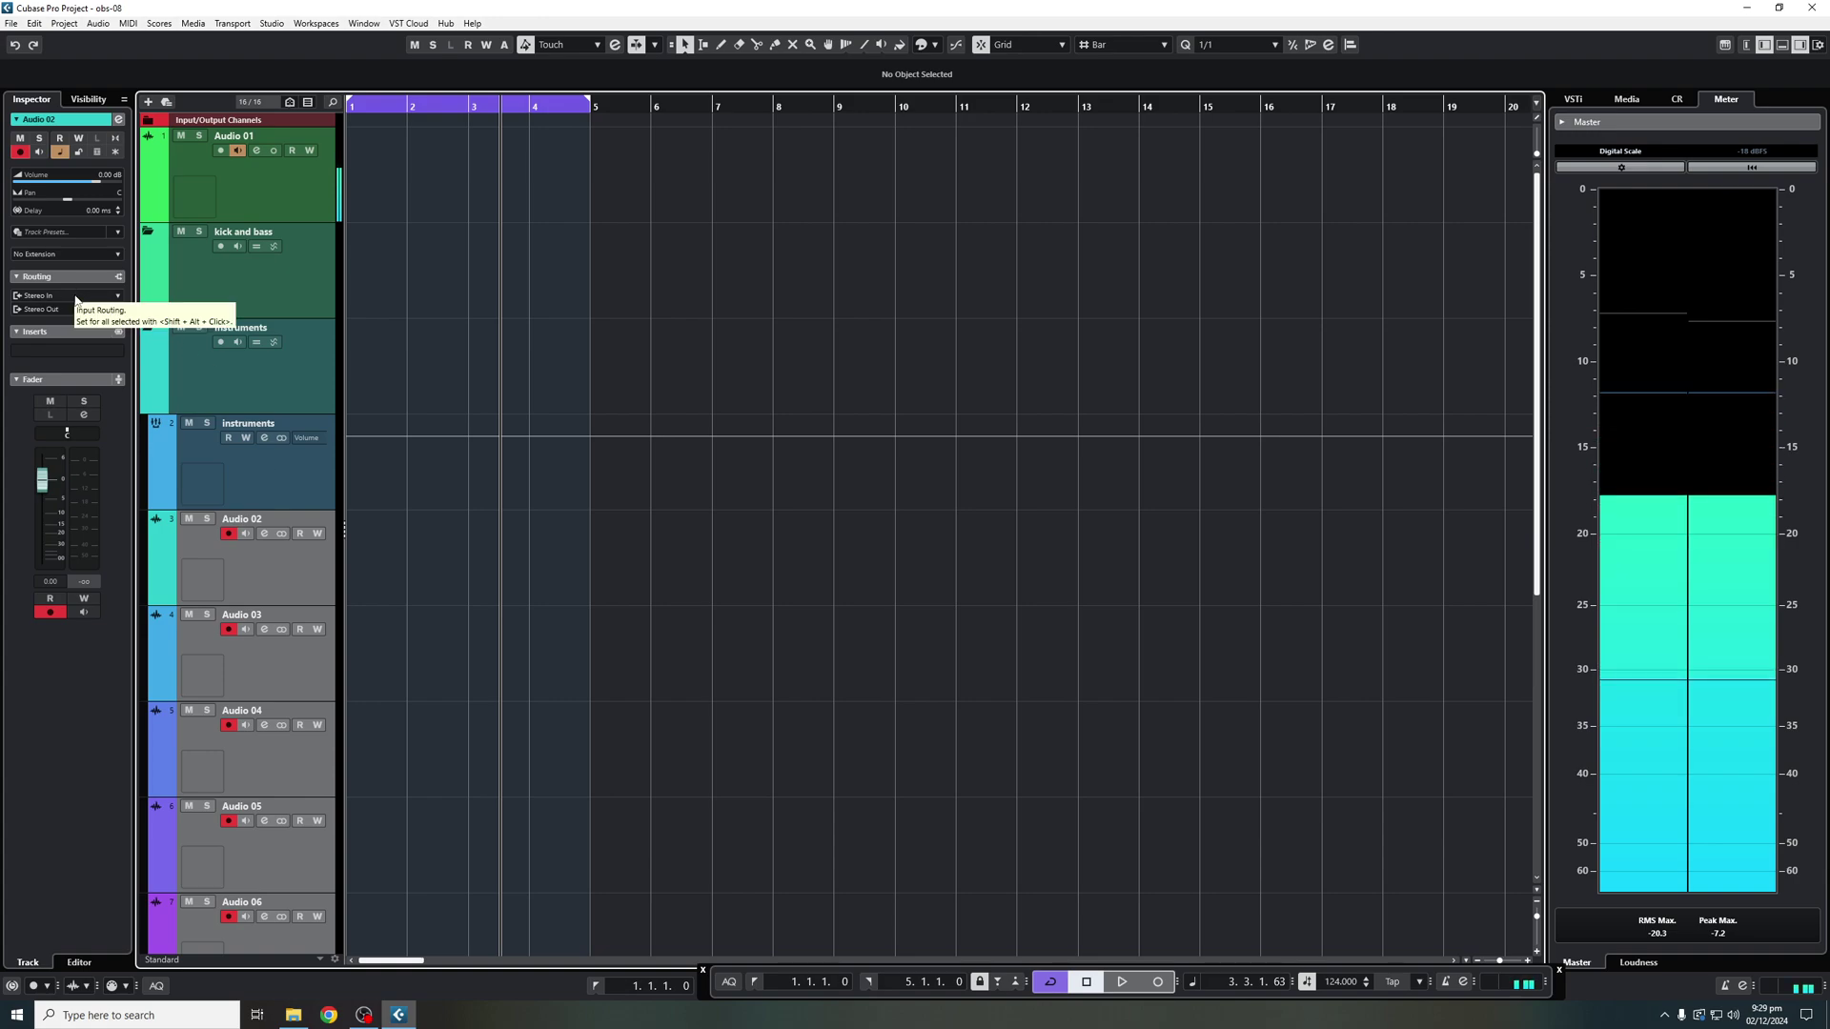
Route Audio 02–08 input to No Bus and output to the instruments group, then check Audio 03 and 04.
left_click(76, 298)
left_click(55, 359)
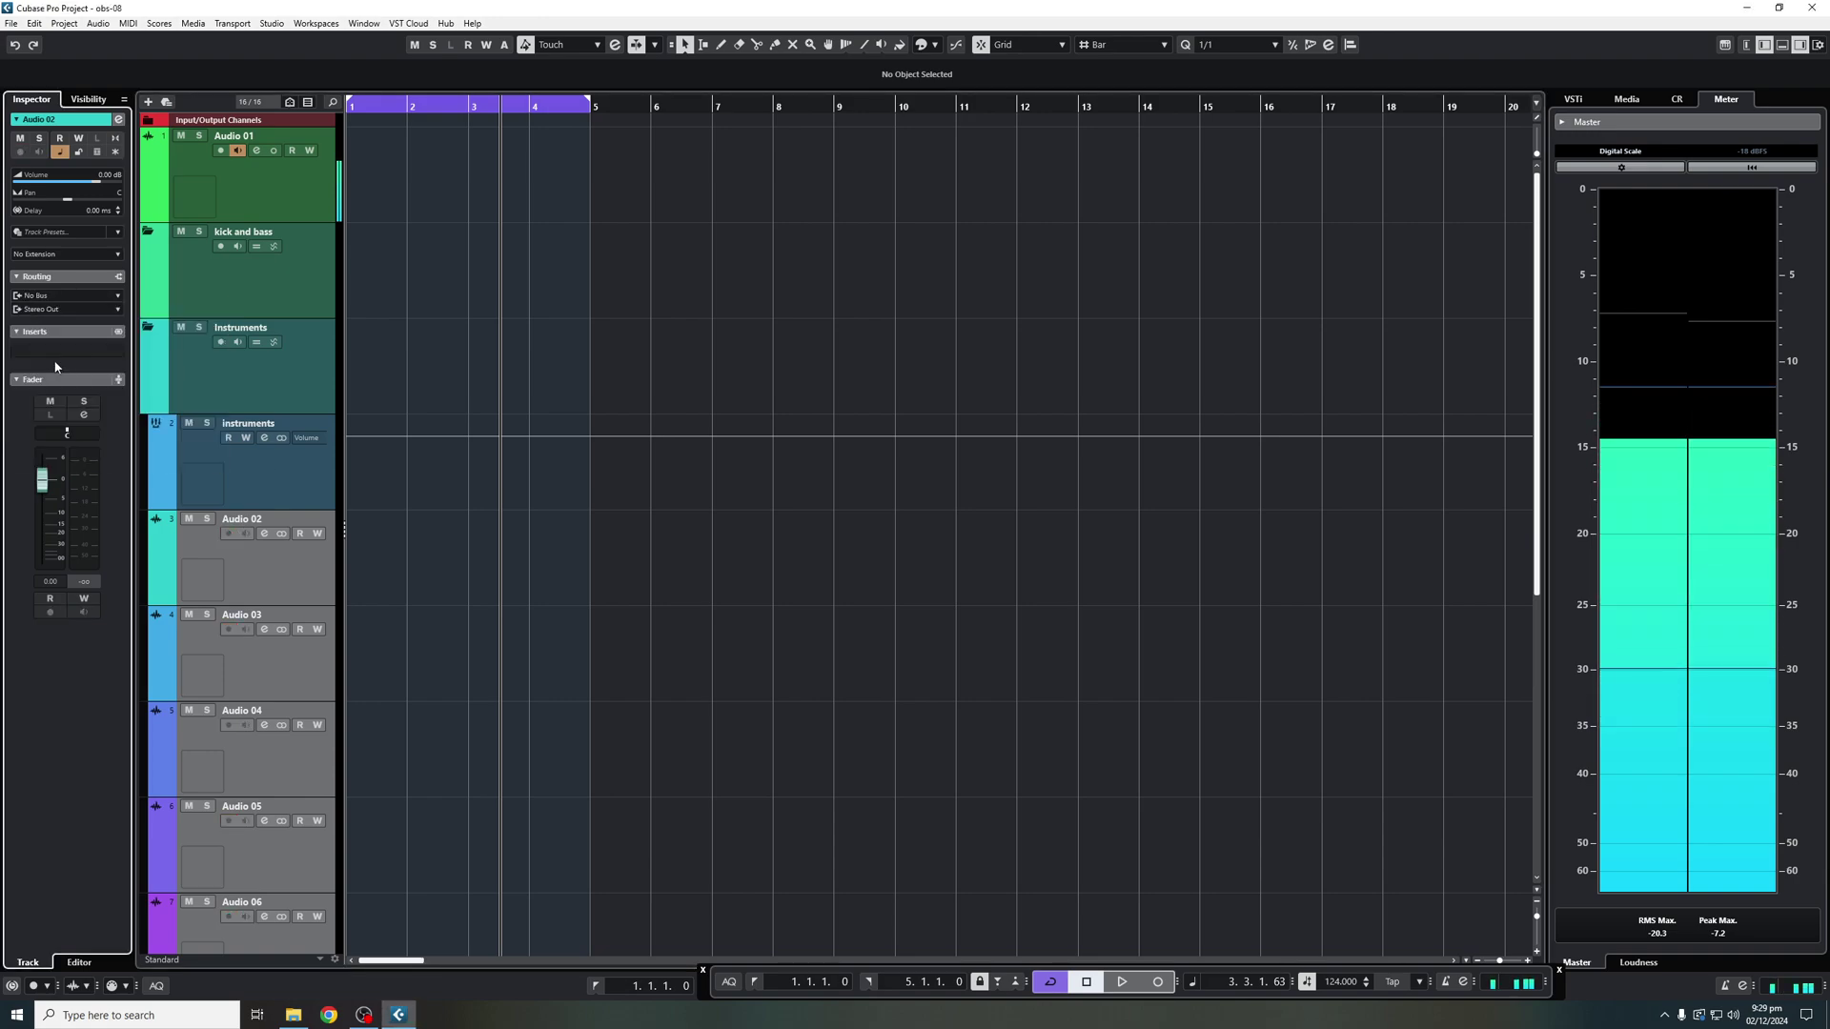
left_click(55, 310)
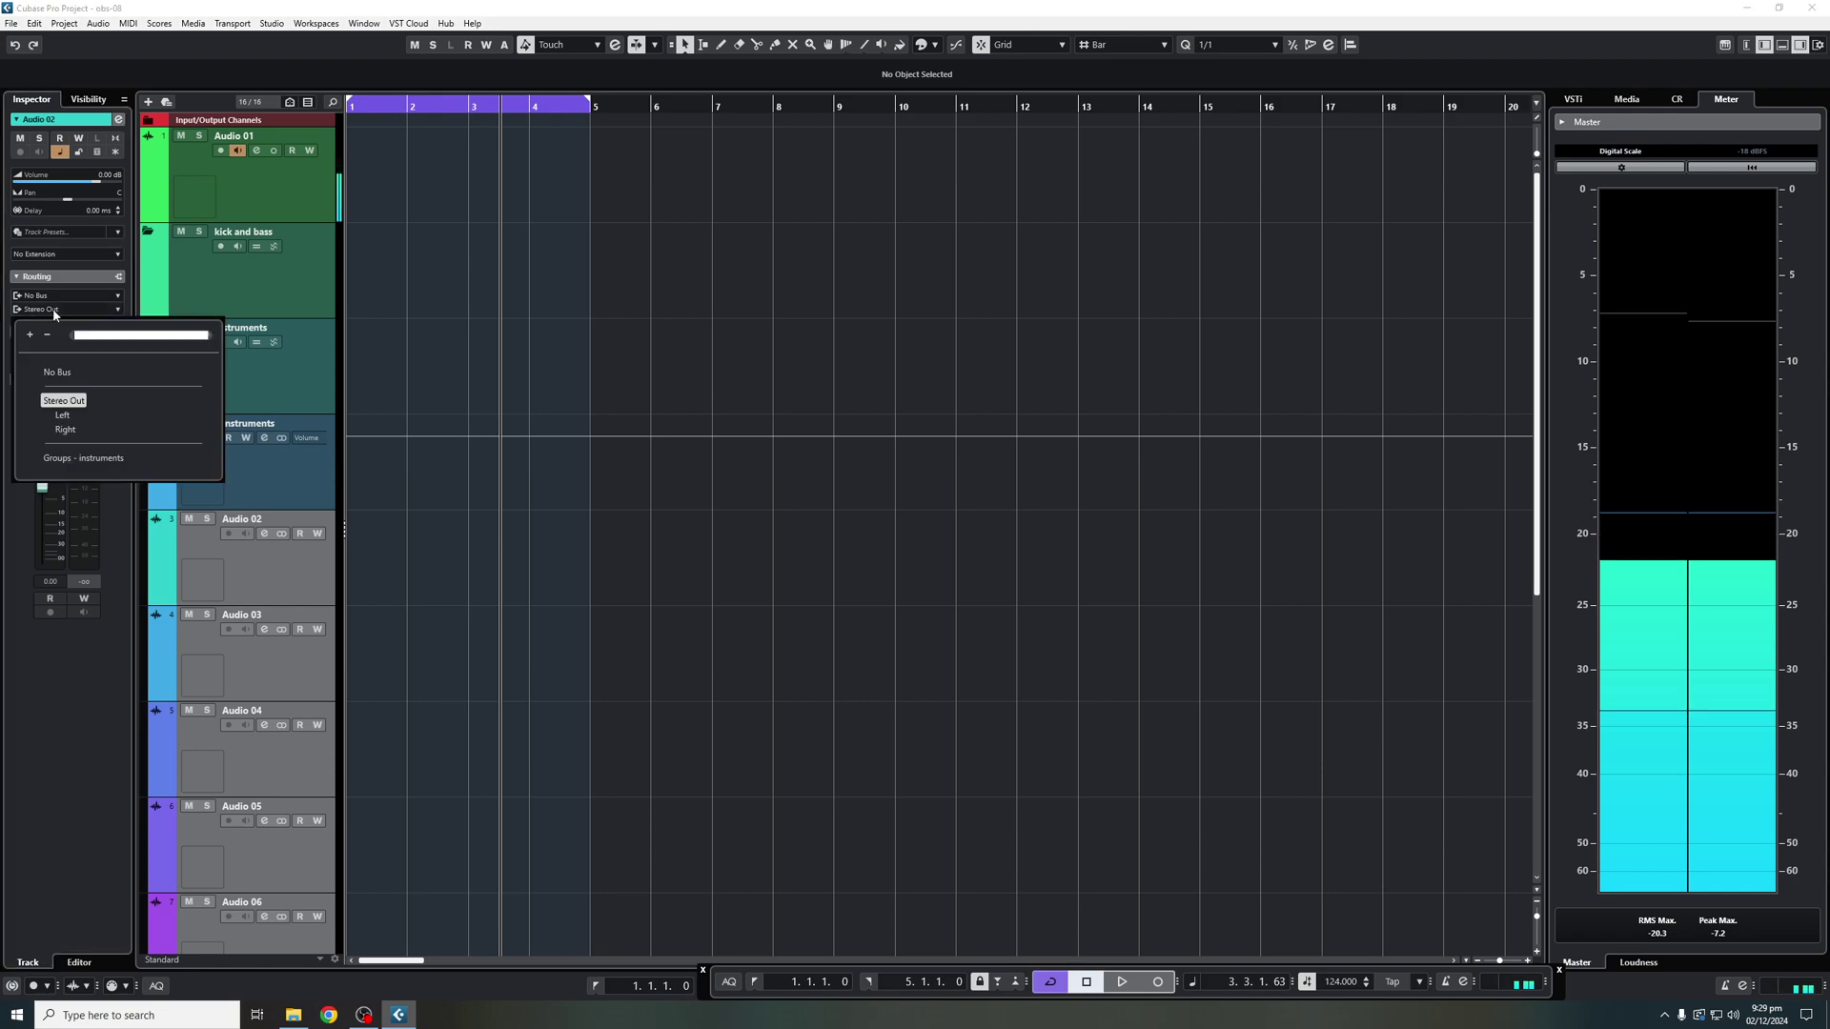
left_click(84, 459)
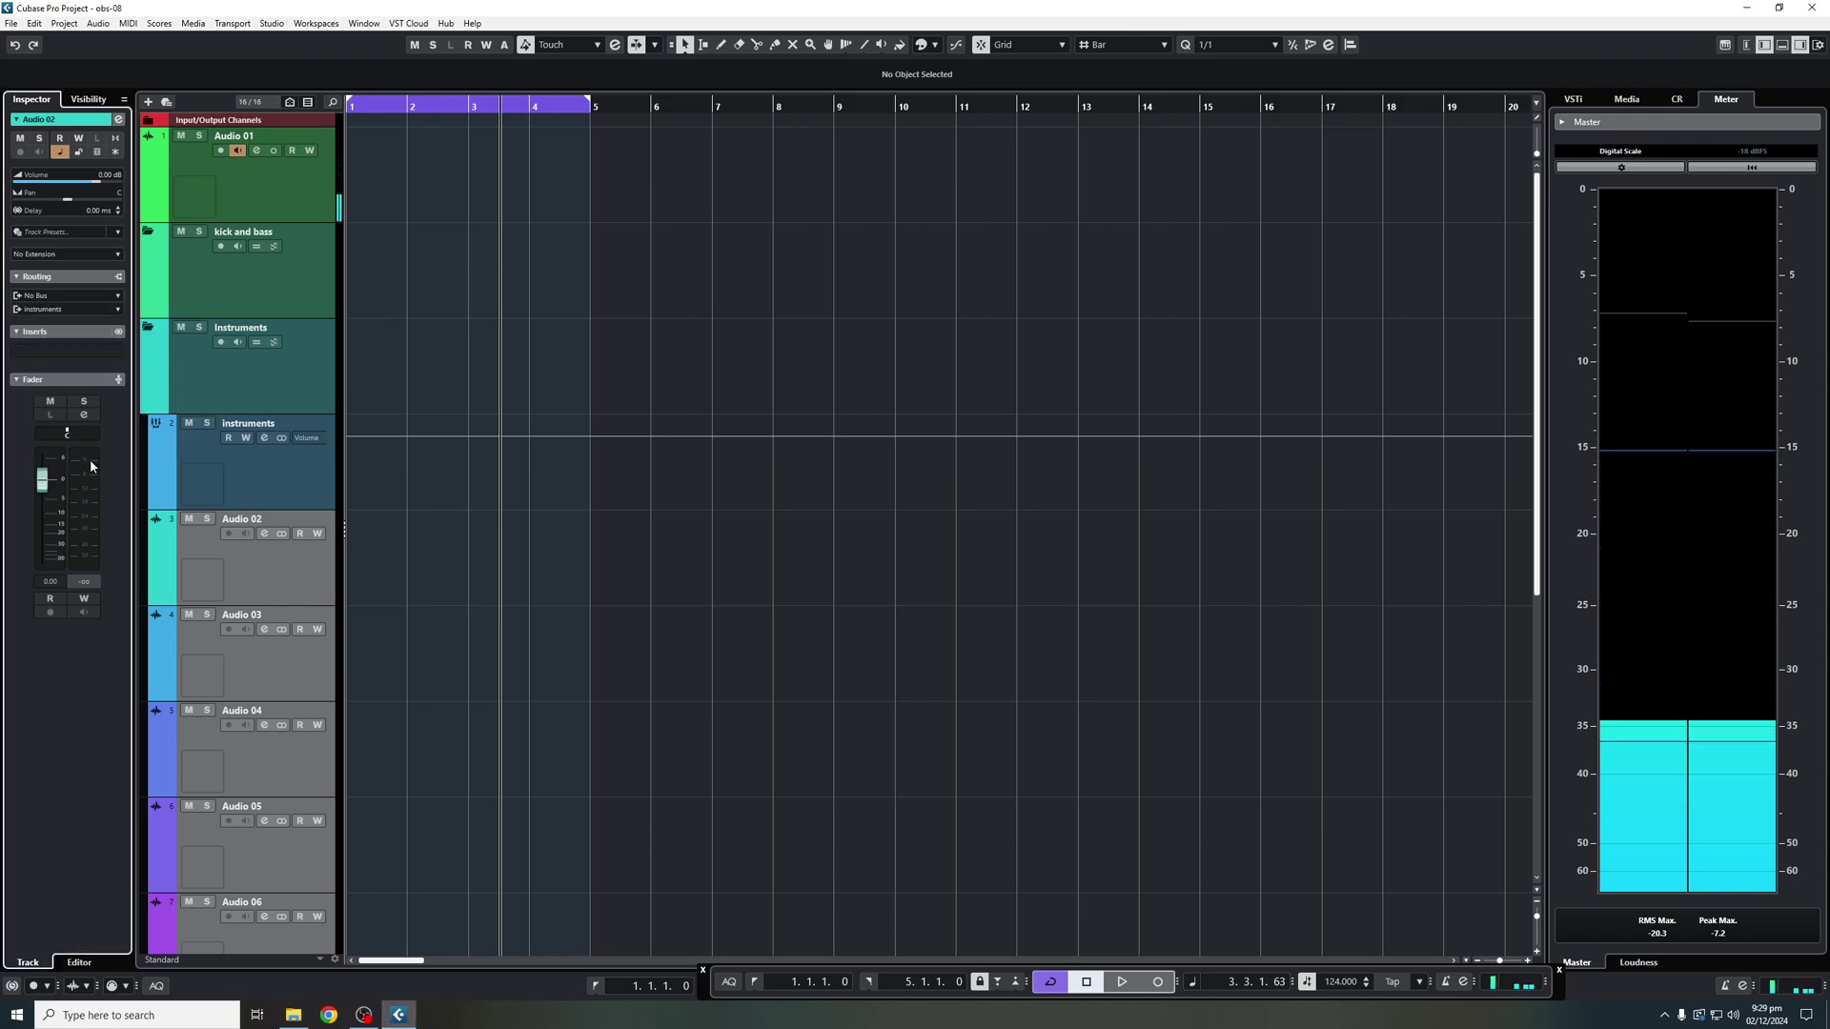
left_click(270, 571)
left_click(300, 678)
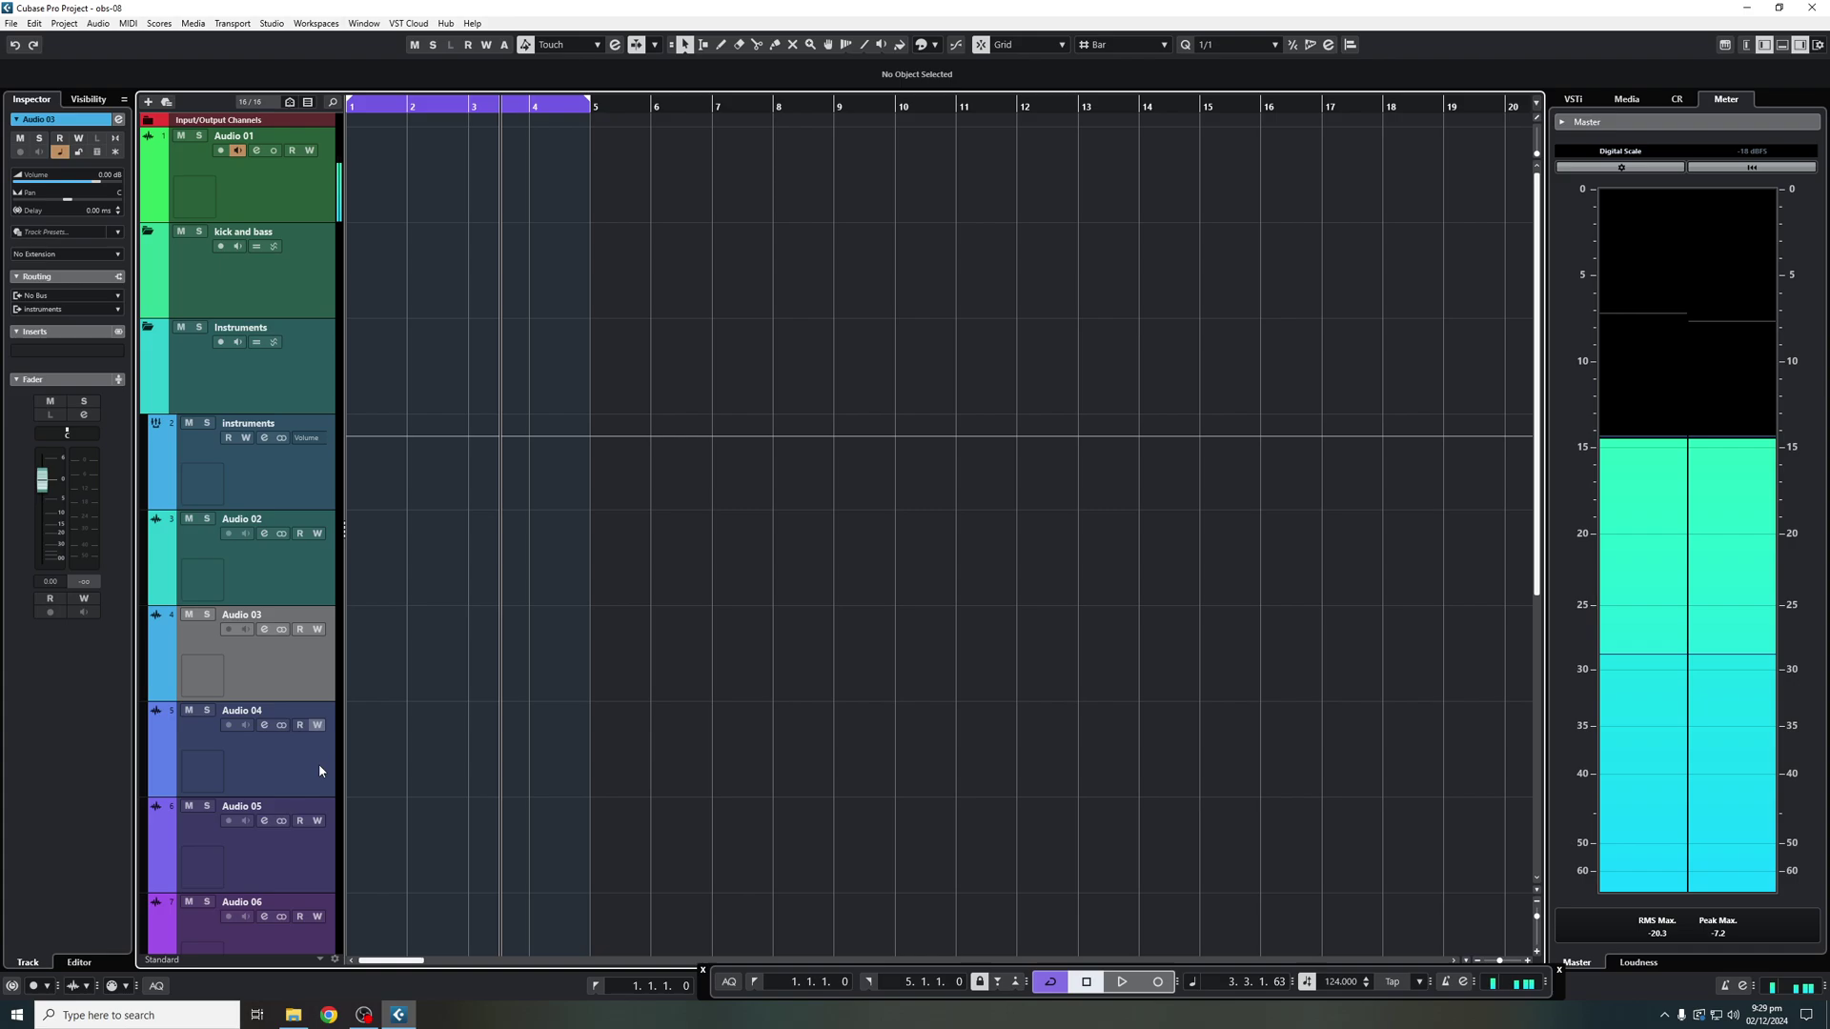
left_click(318, 764)
scroll(294, 619, "down", 6)
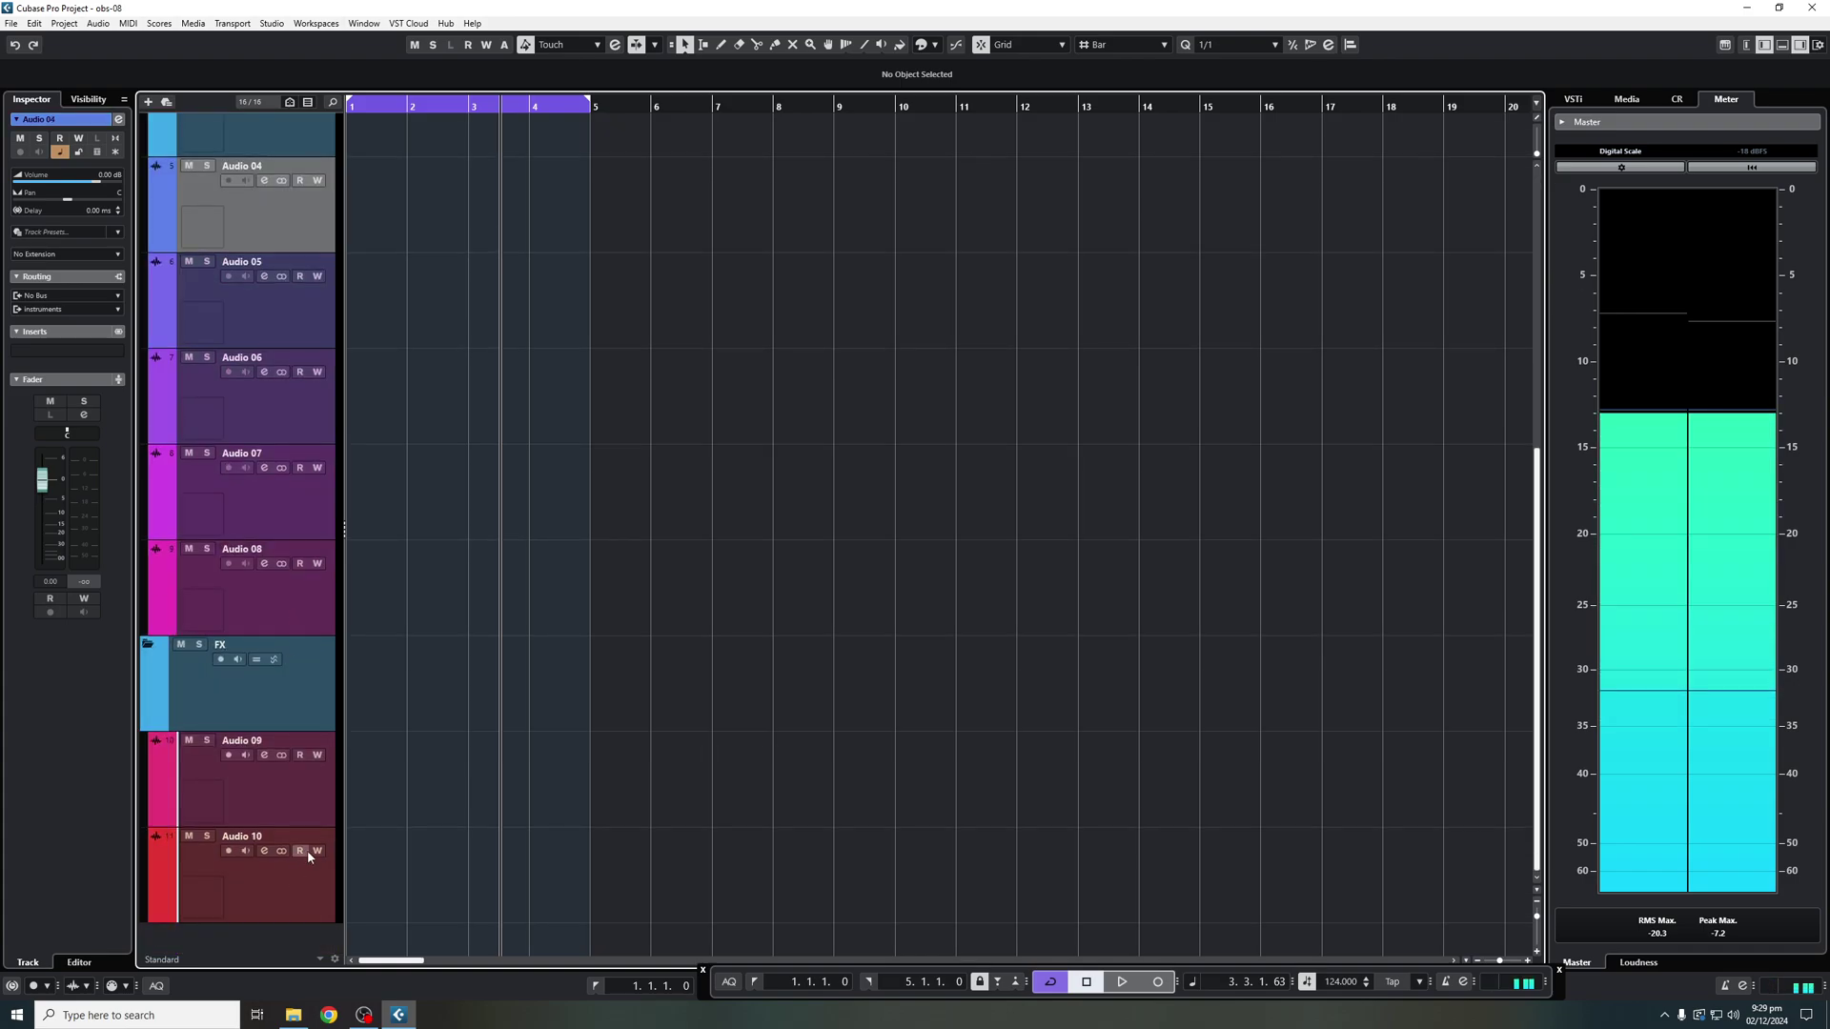
Add a group channel track named 'fx' and place it just below the FX folder.
right_click(274, 710)
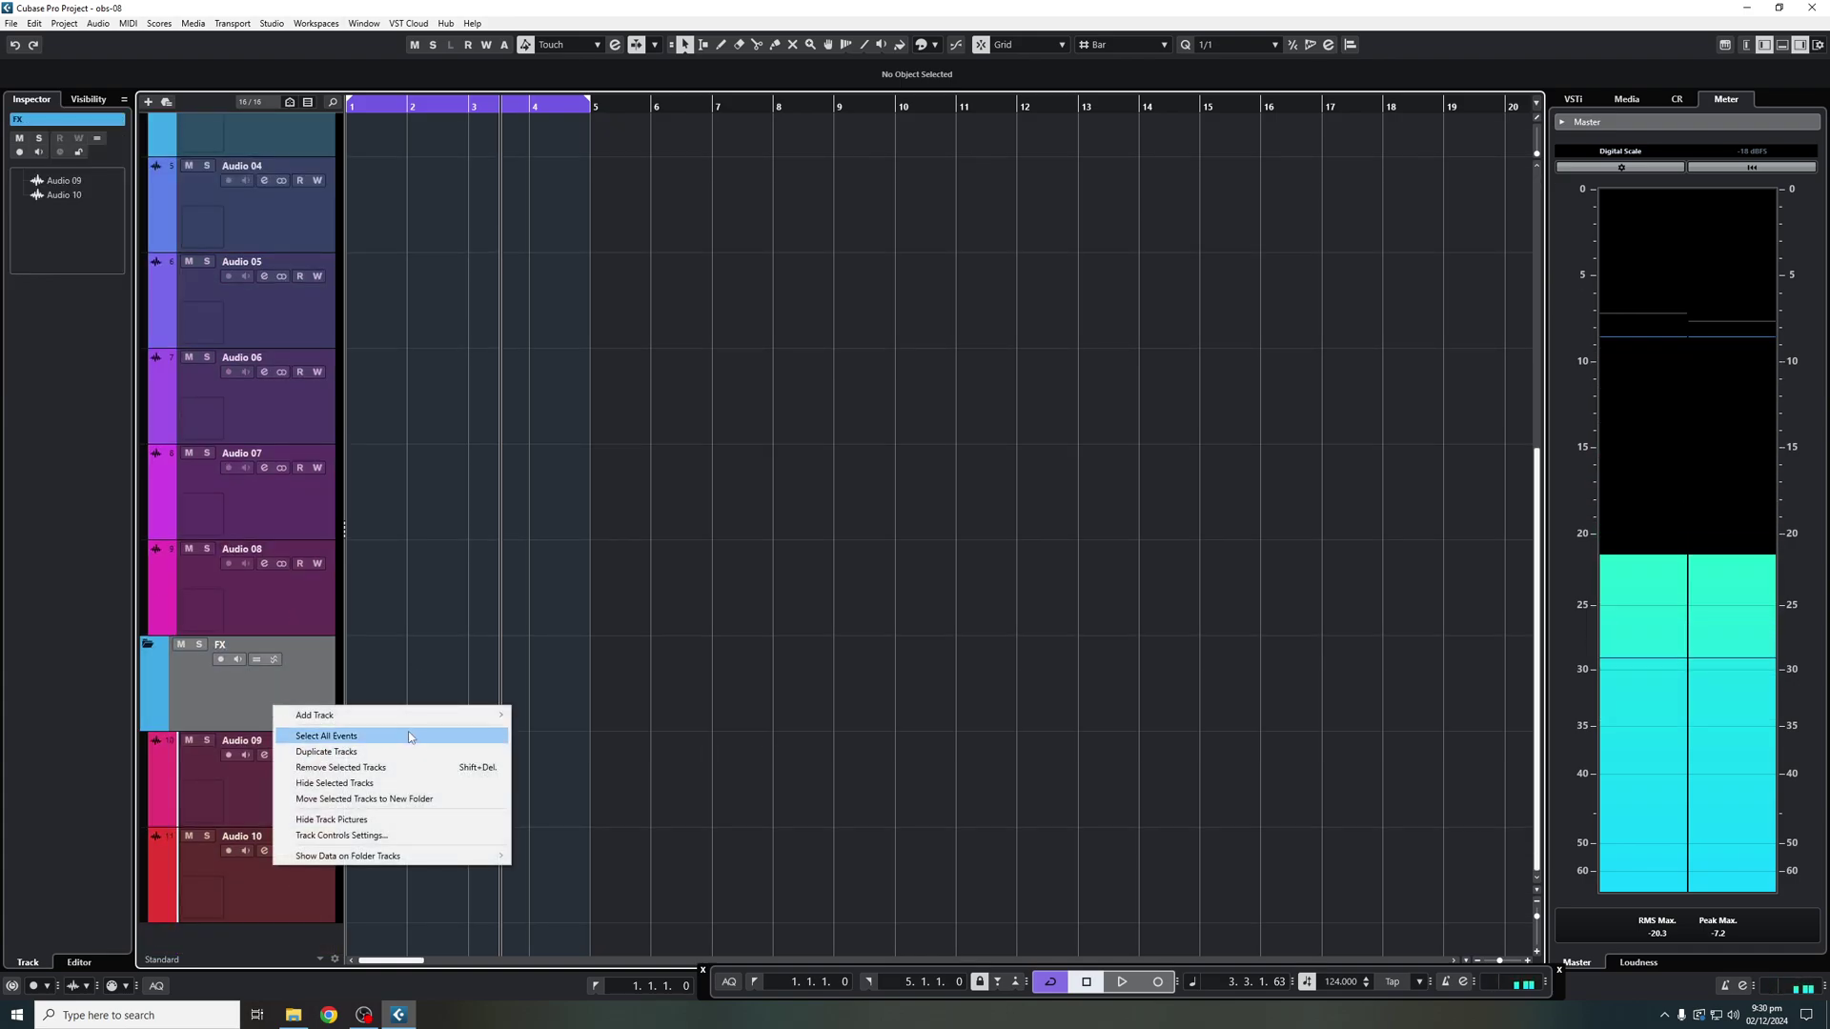
mouse_move(410, 717)
left_click(577, 799)
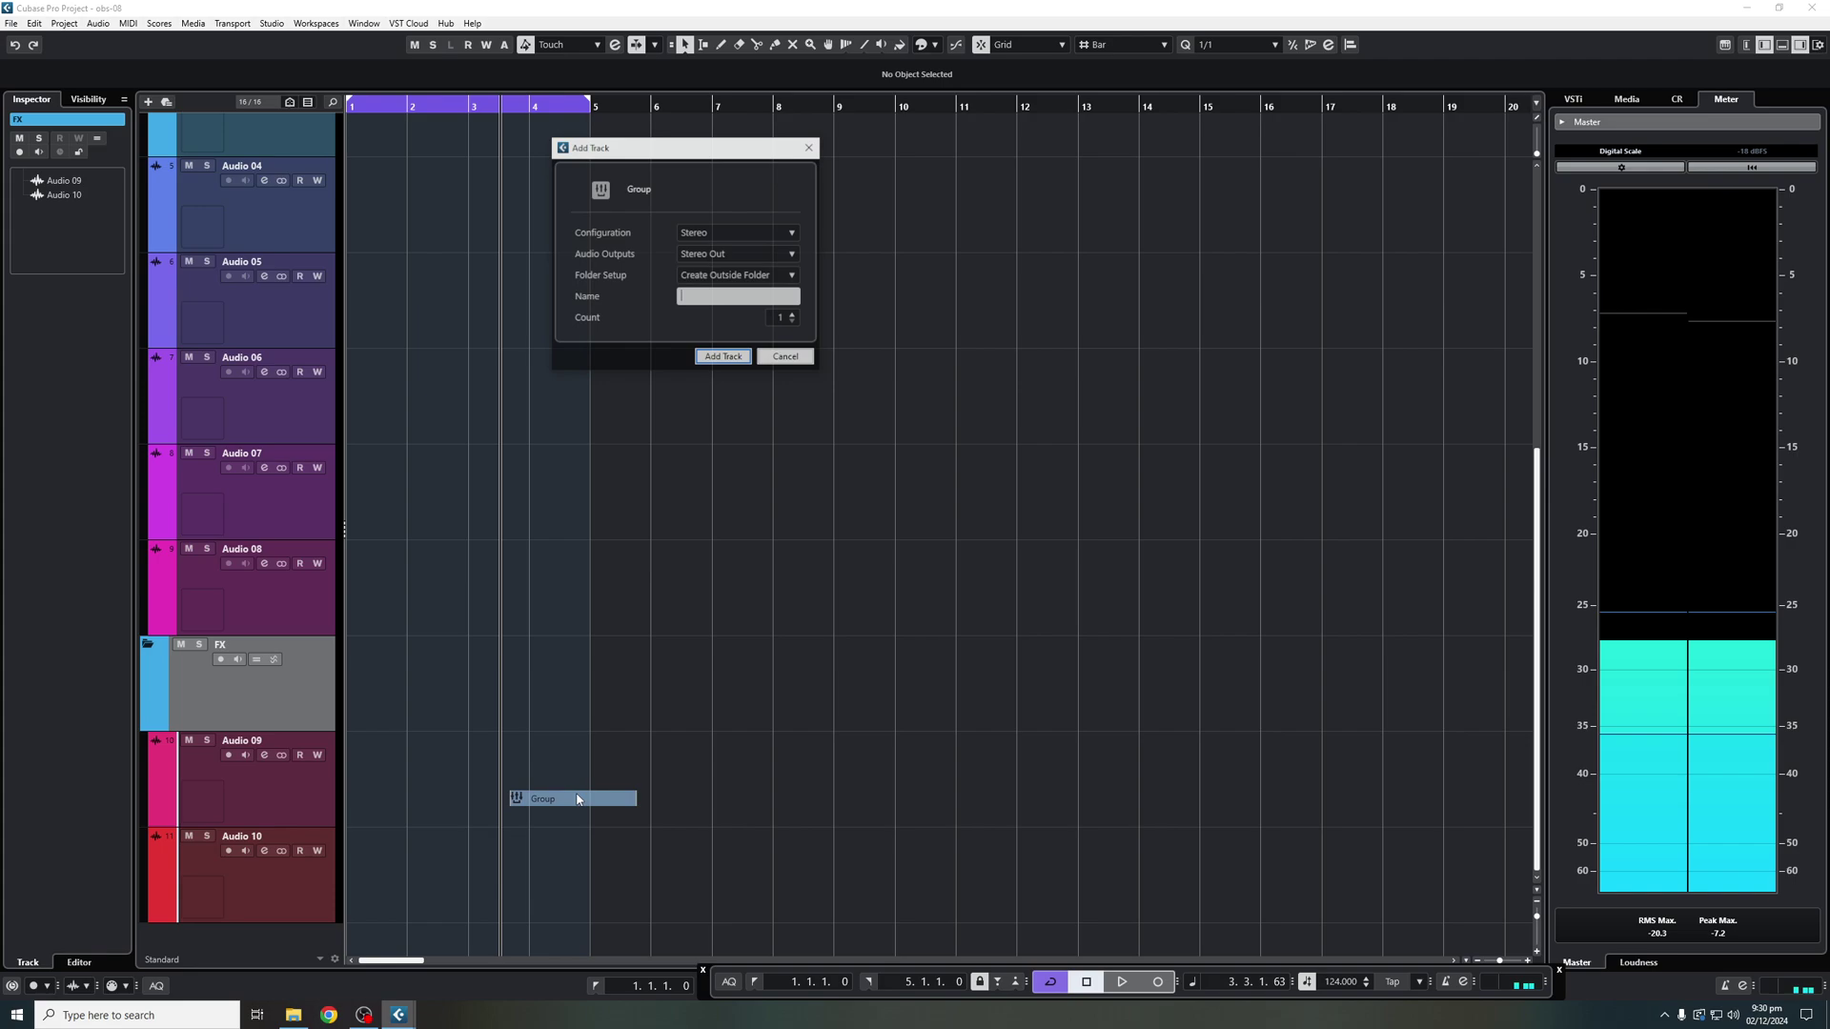
left_click(681, 296)
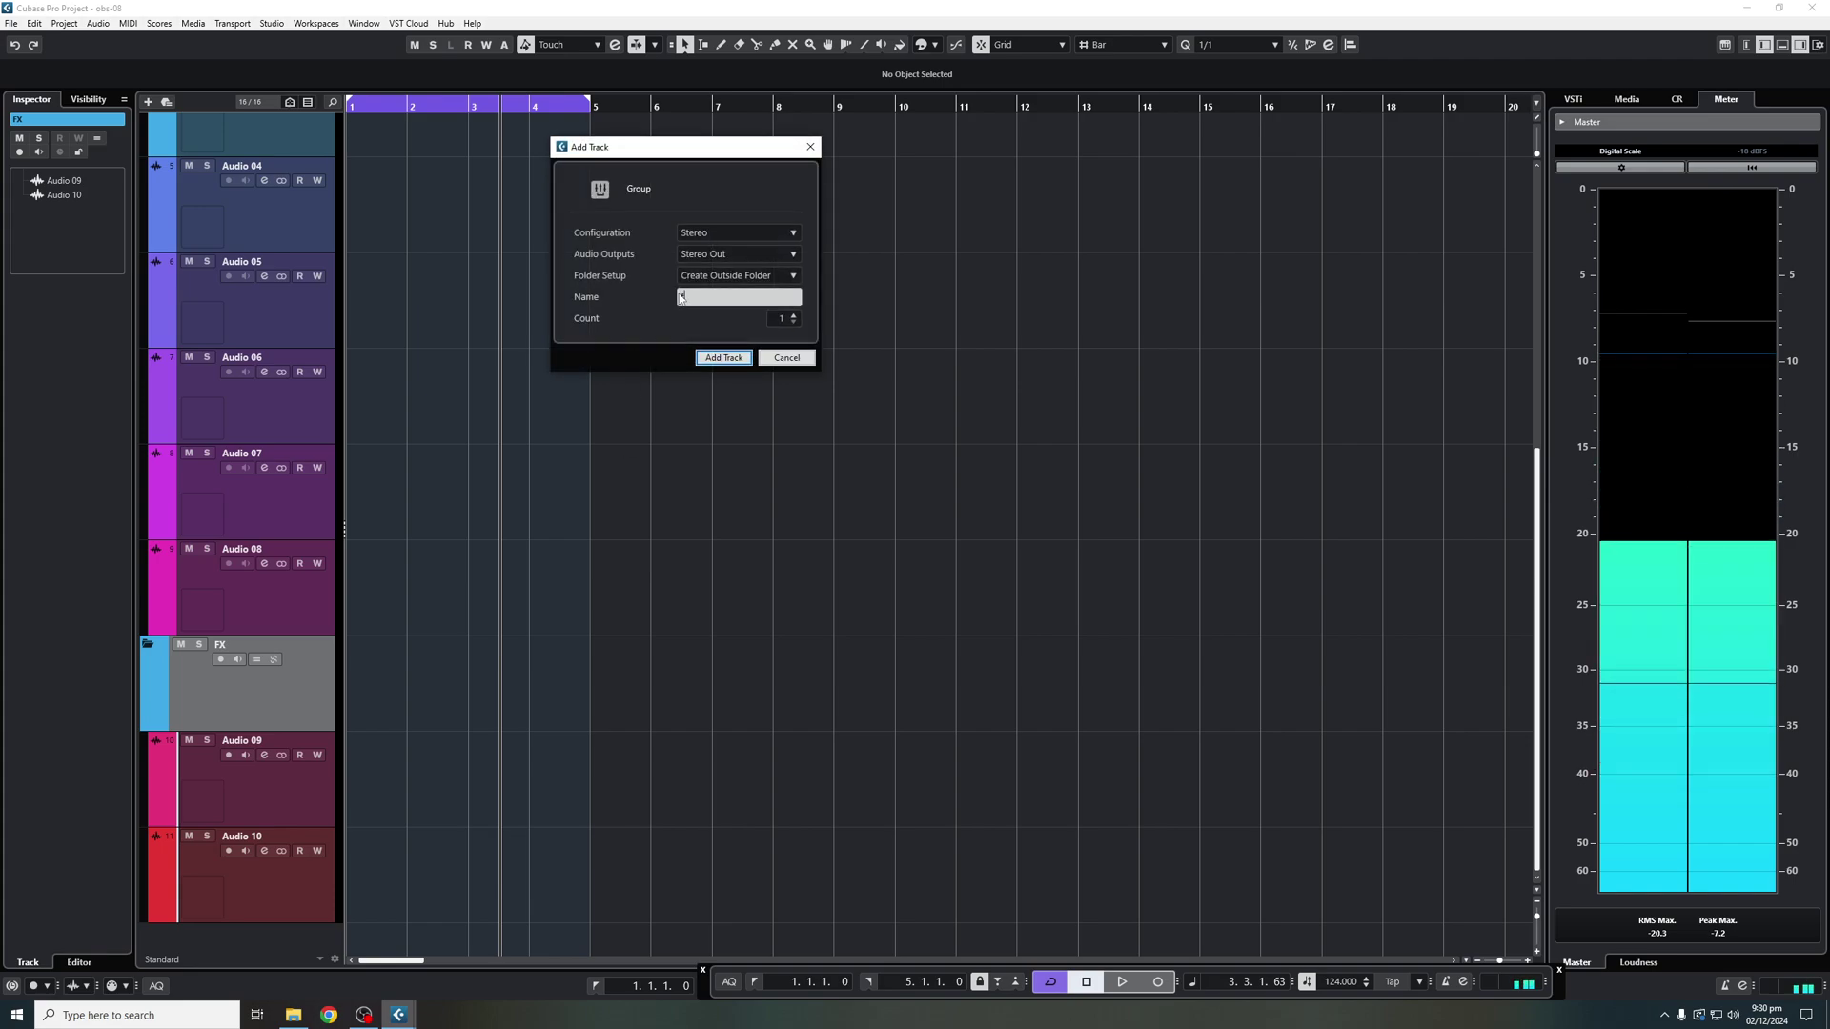
type("fx")
left_click(731, 357)
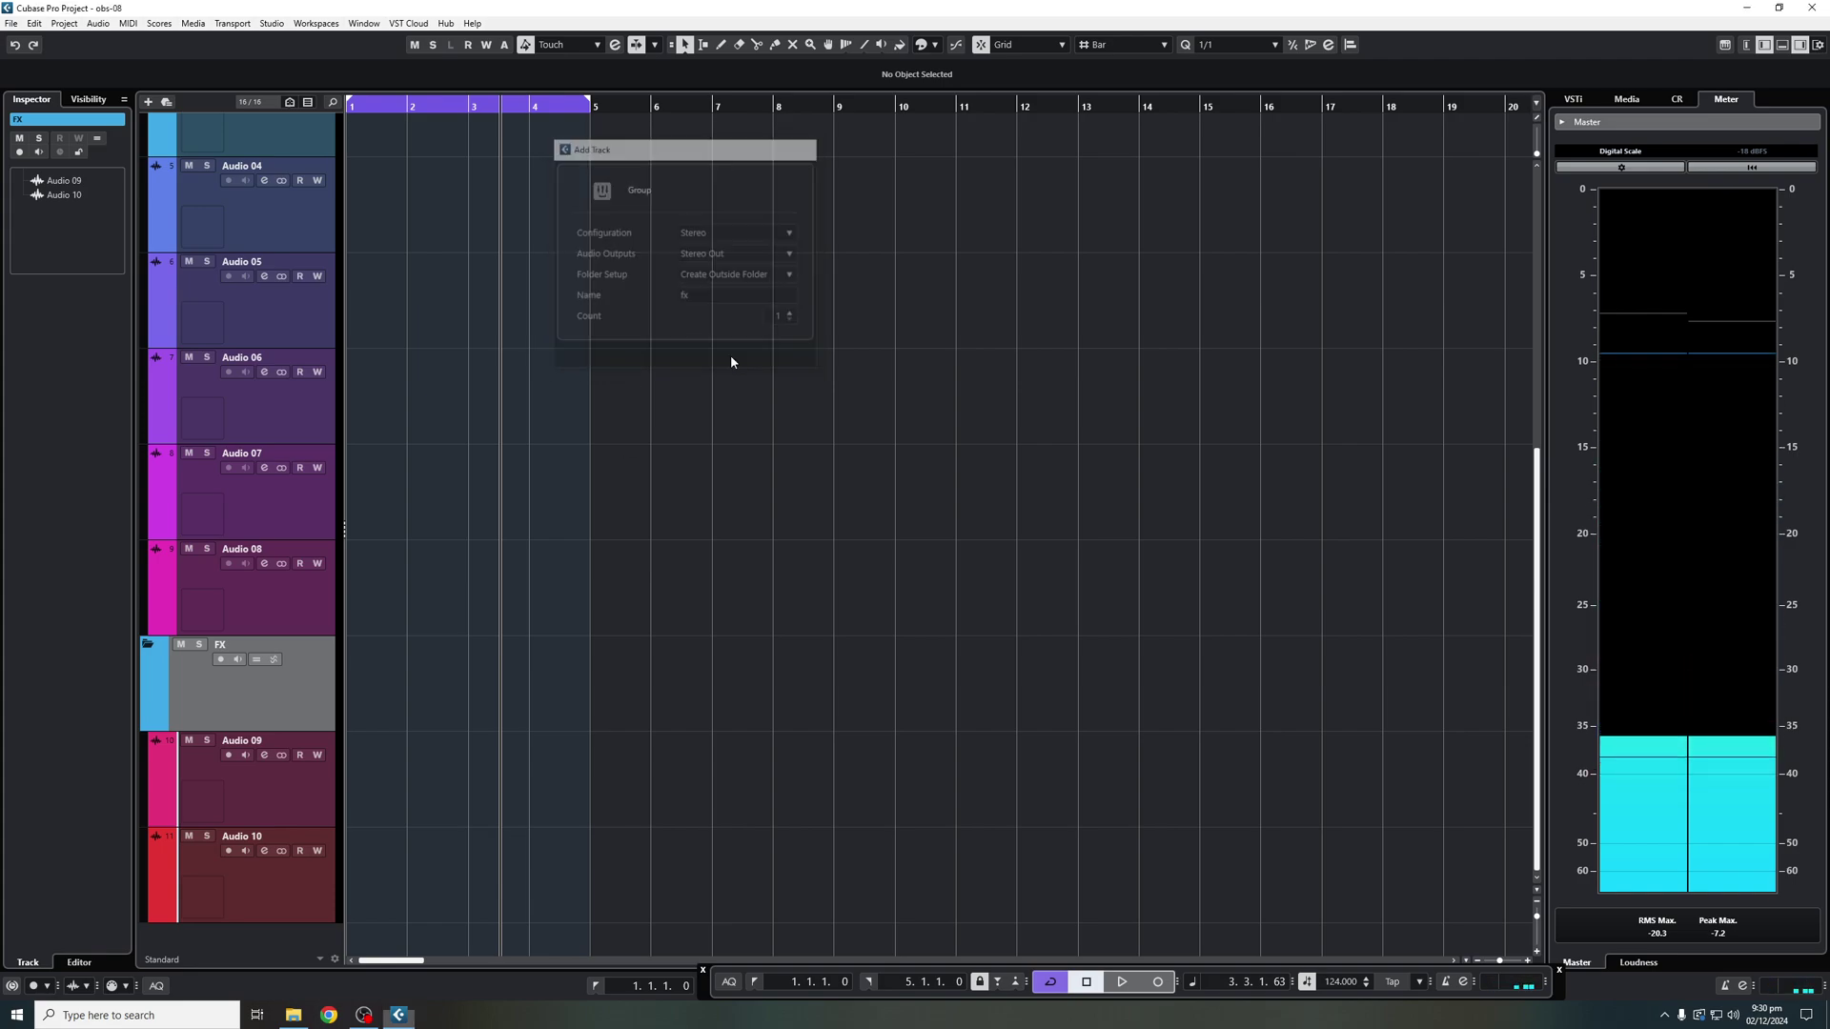
left_click_drag(277, 877, 271, 667)
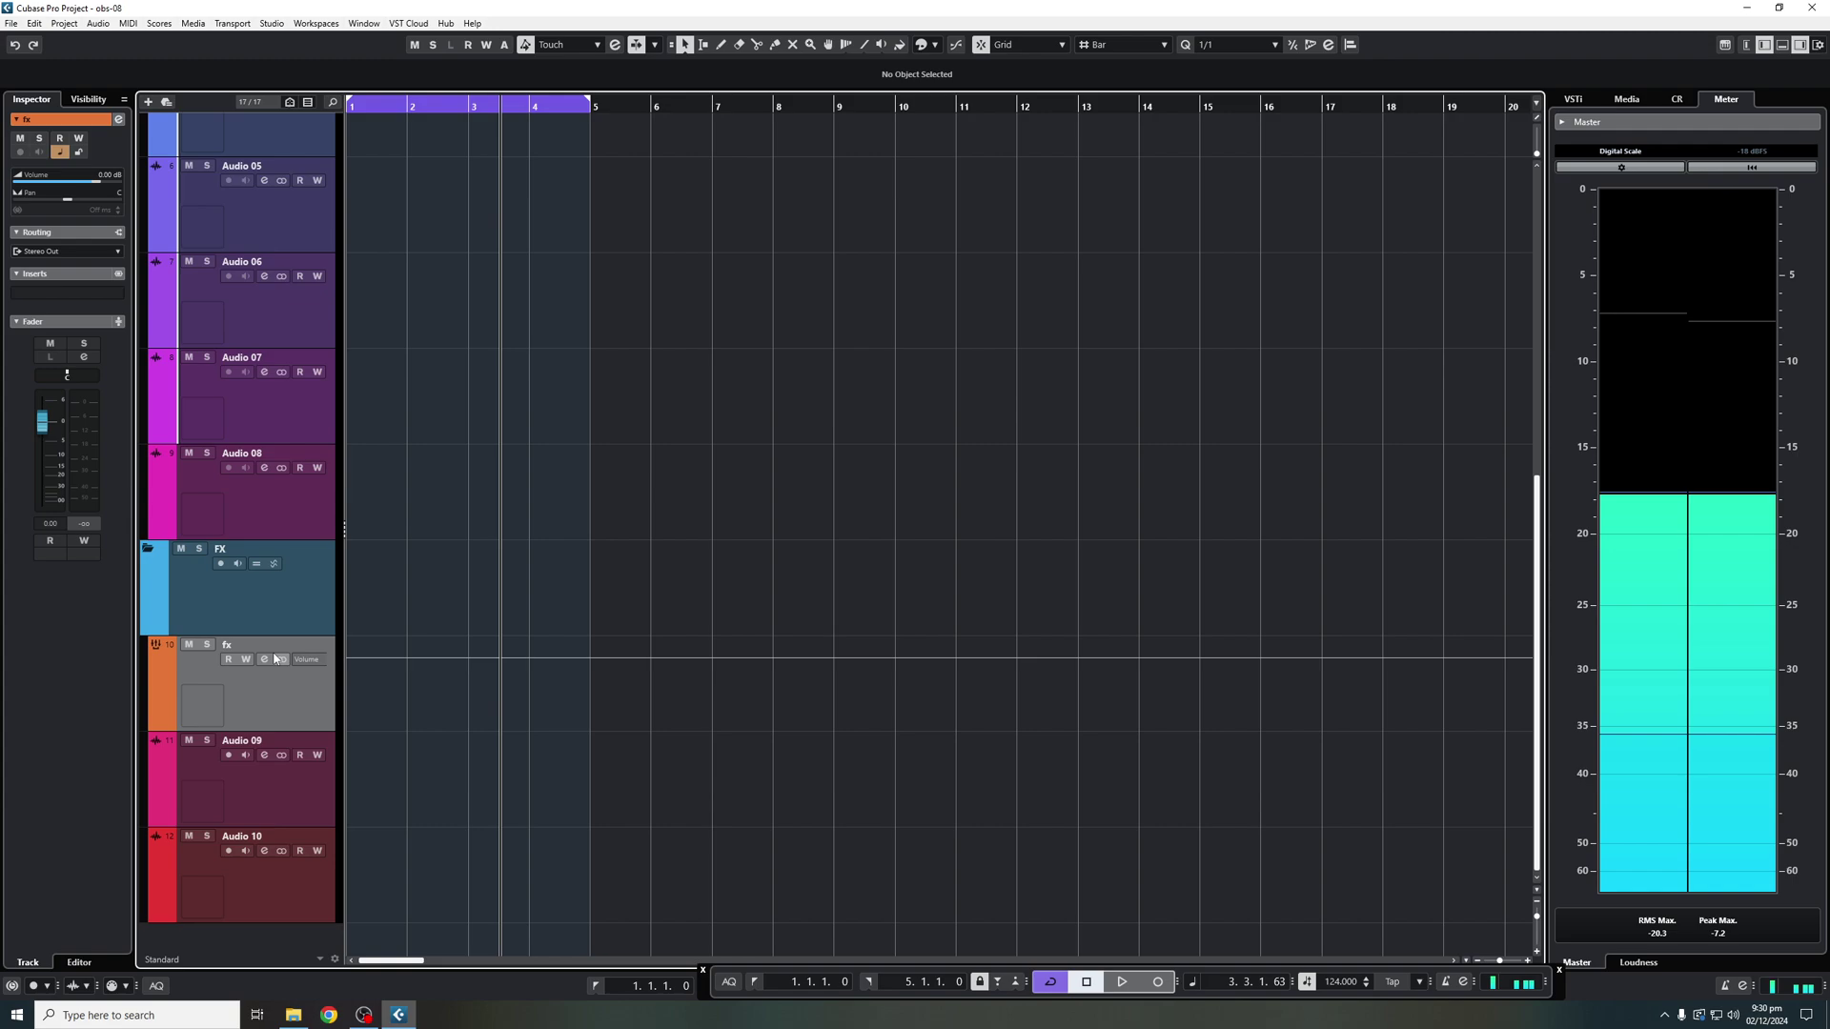
Set Audio 09 and Audio 10 input to No Bus and output to the fx group, then zoom out.
left_click(283, 901)
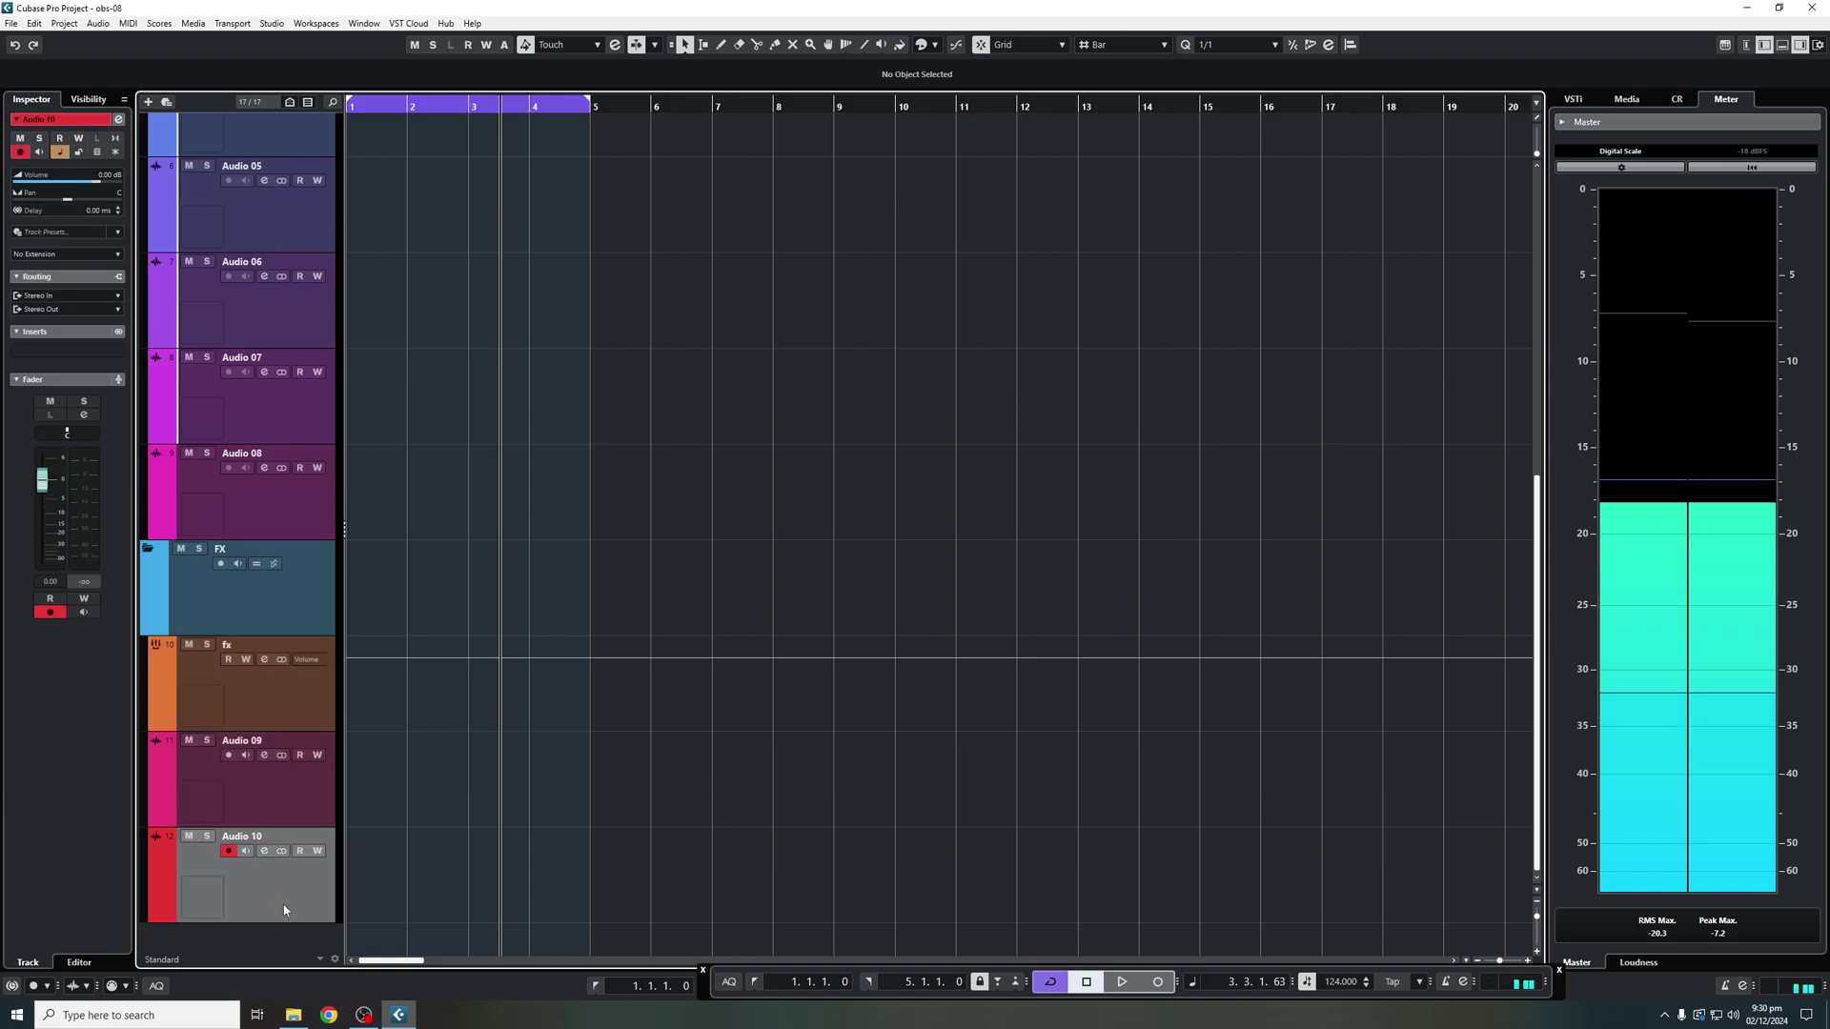
left_click(300, 812, "ctrl")
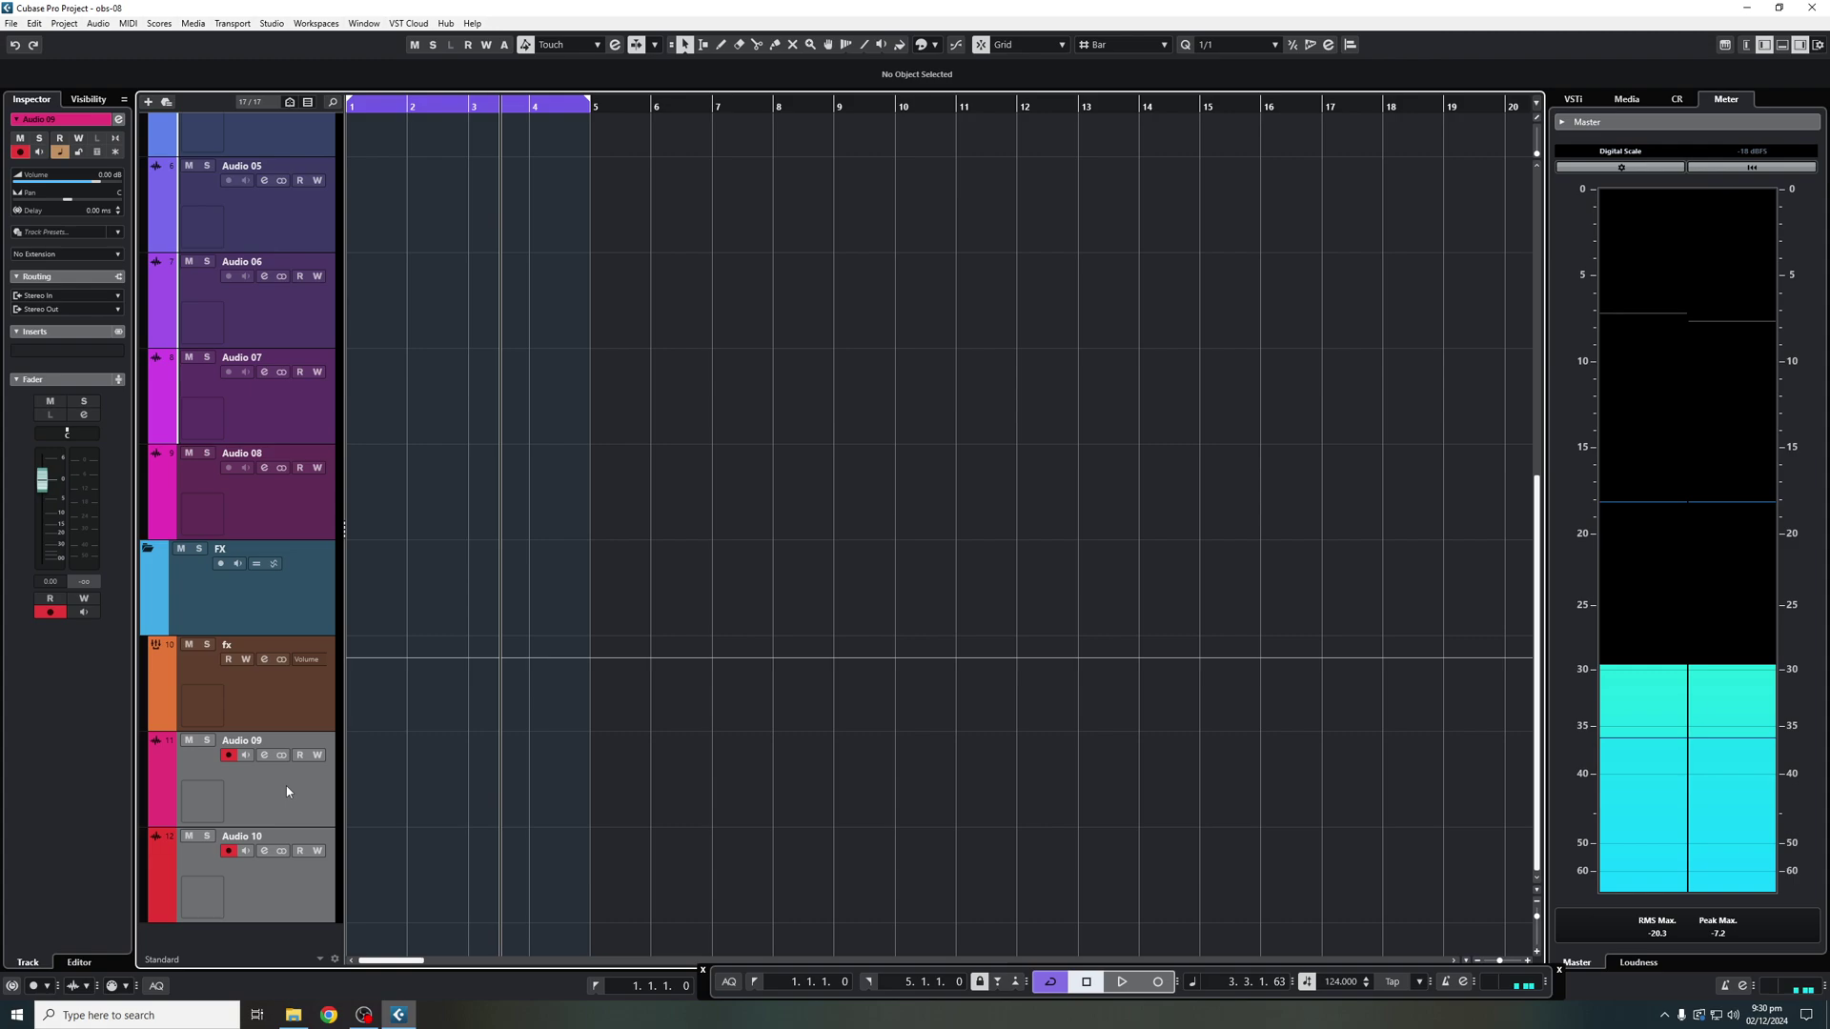
left_click(65, 295)
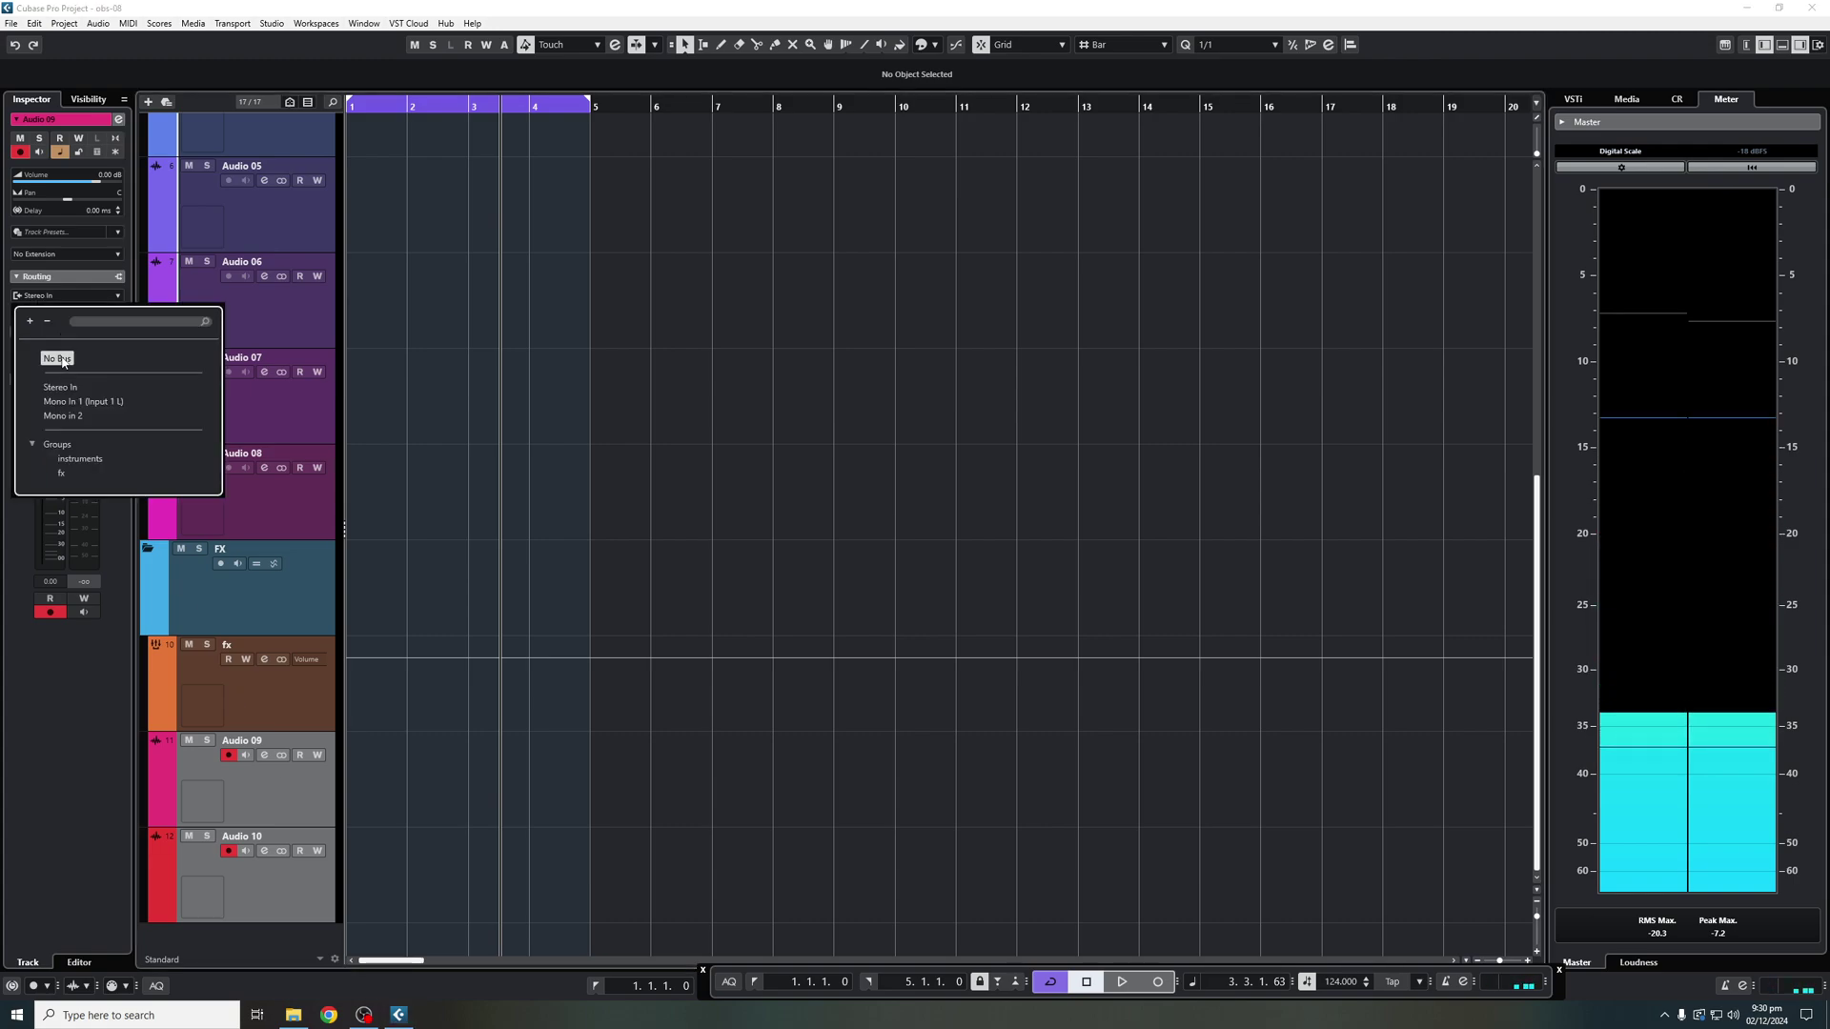
left_click(58, 359)
left_click(67, 308)
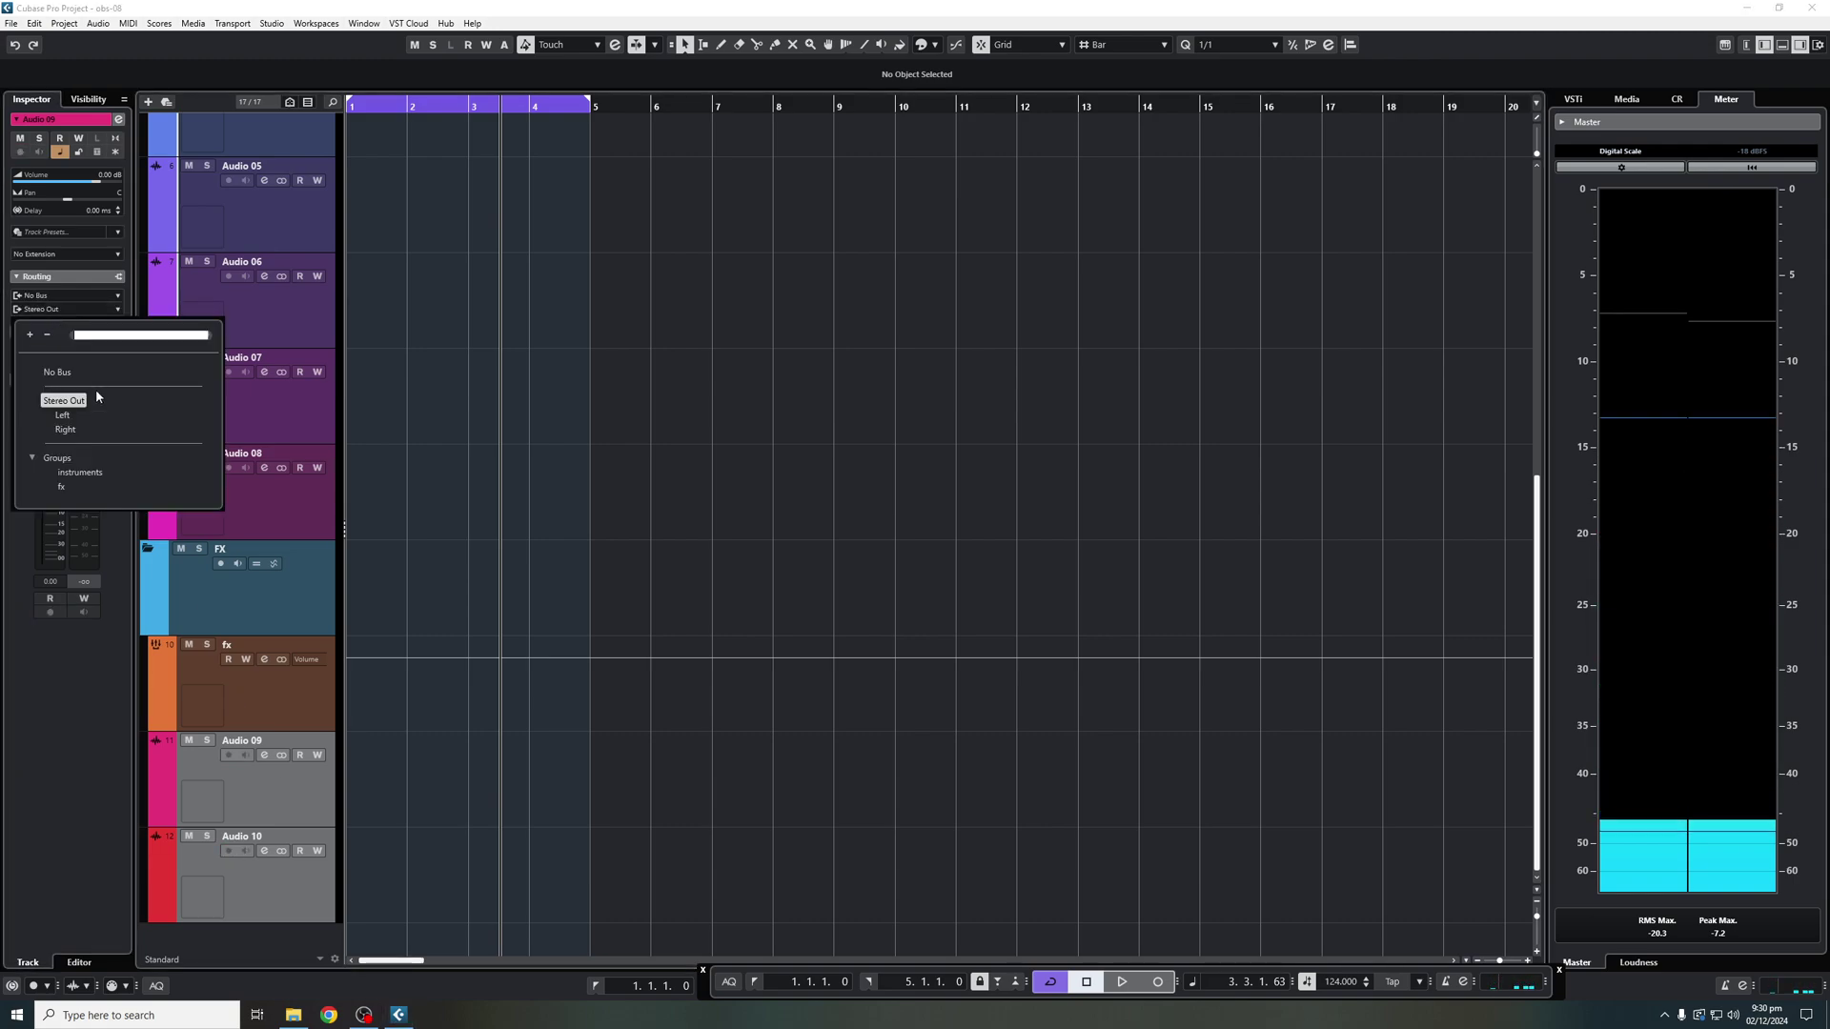
left_click(62, 487)
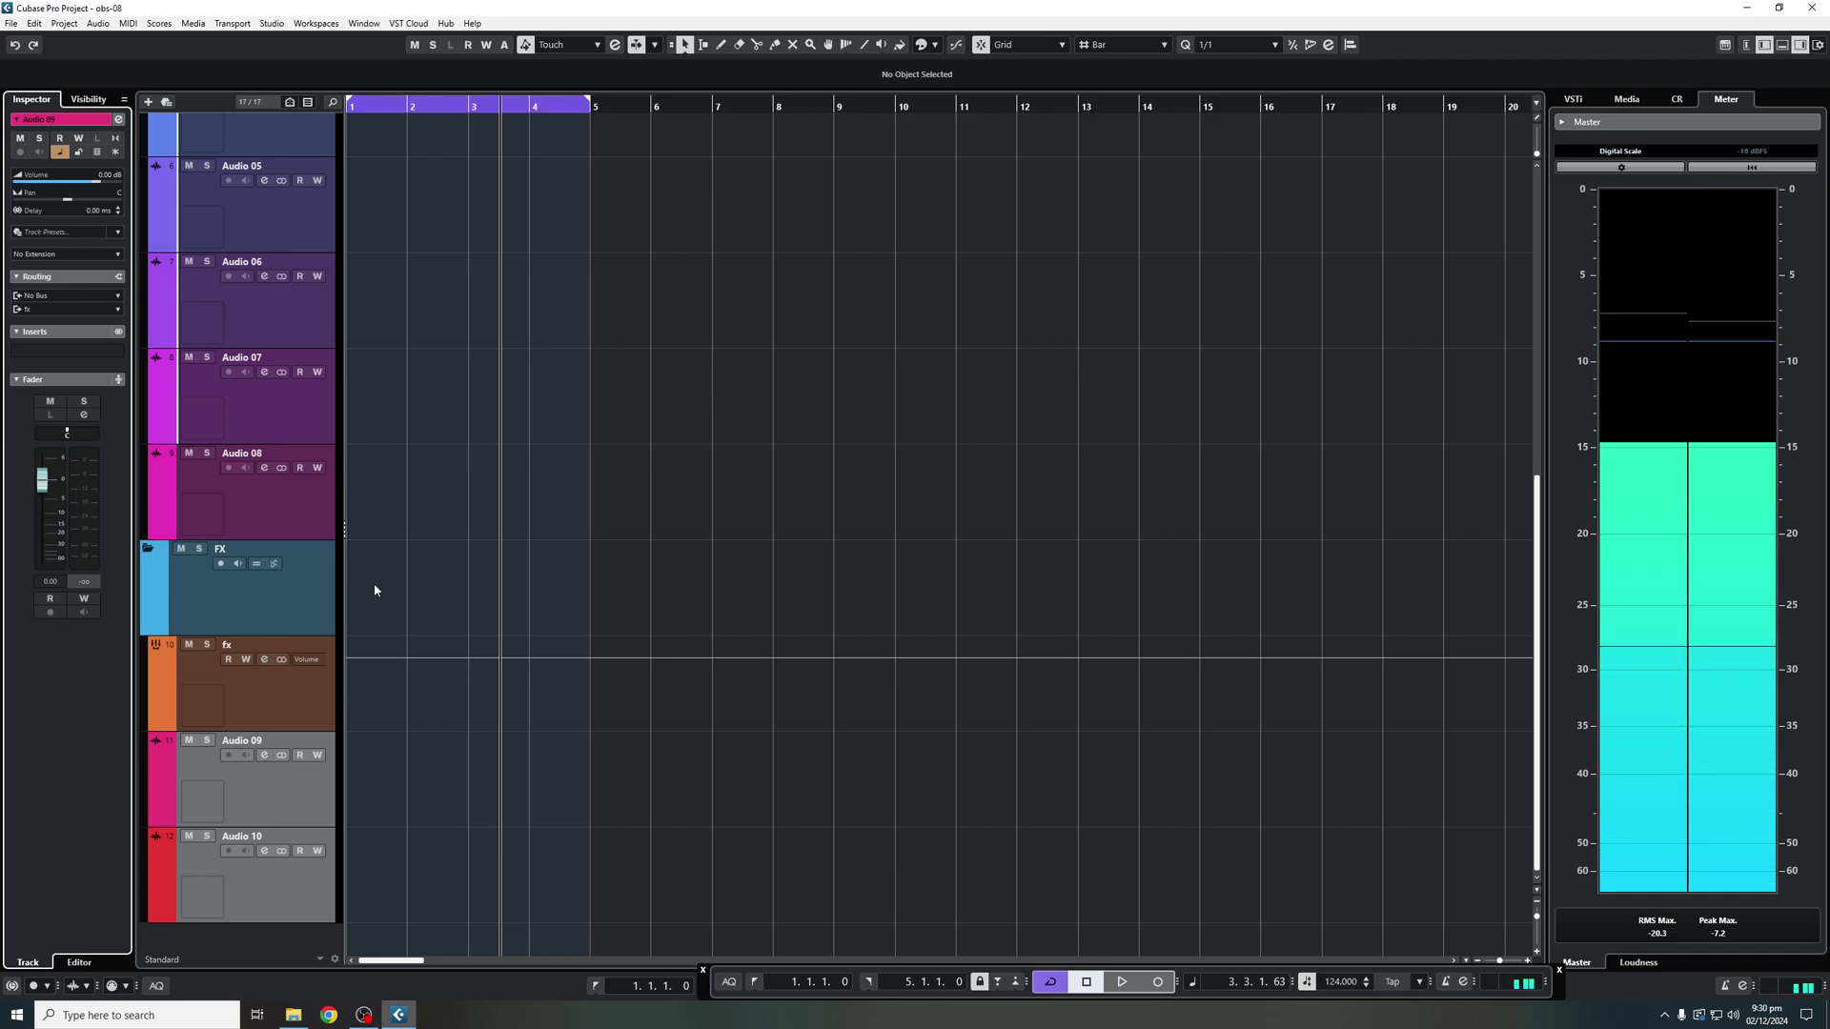
key("g")
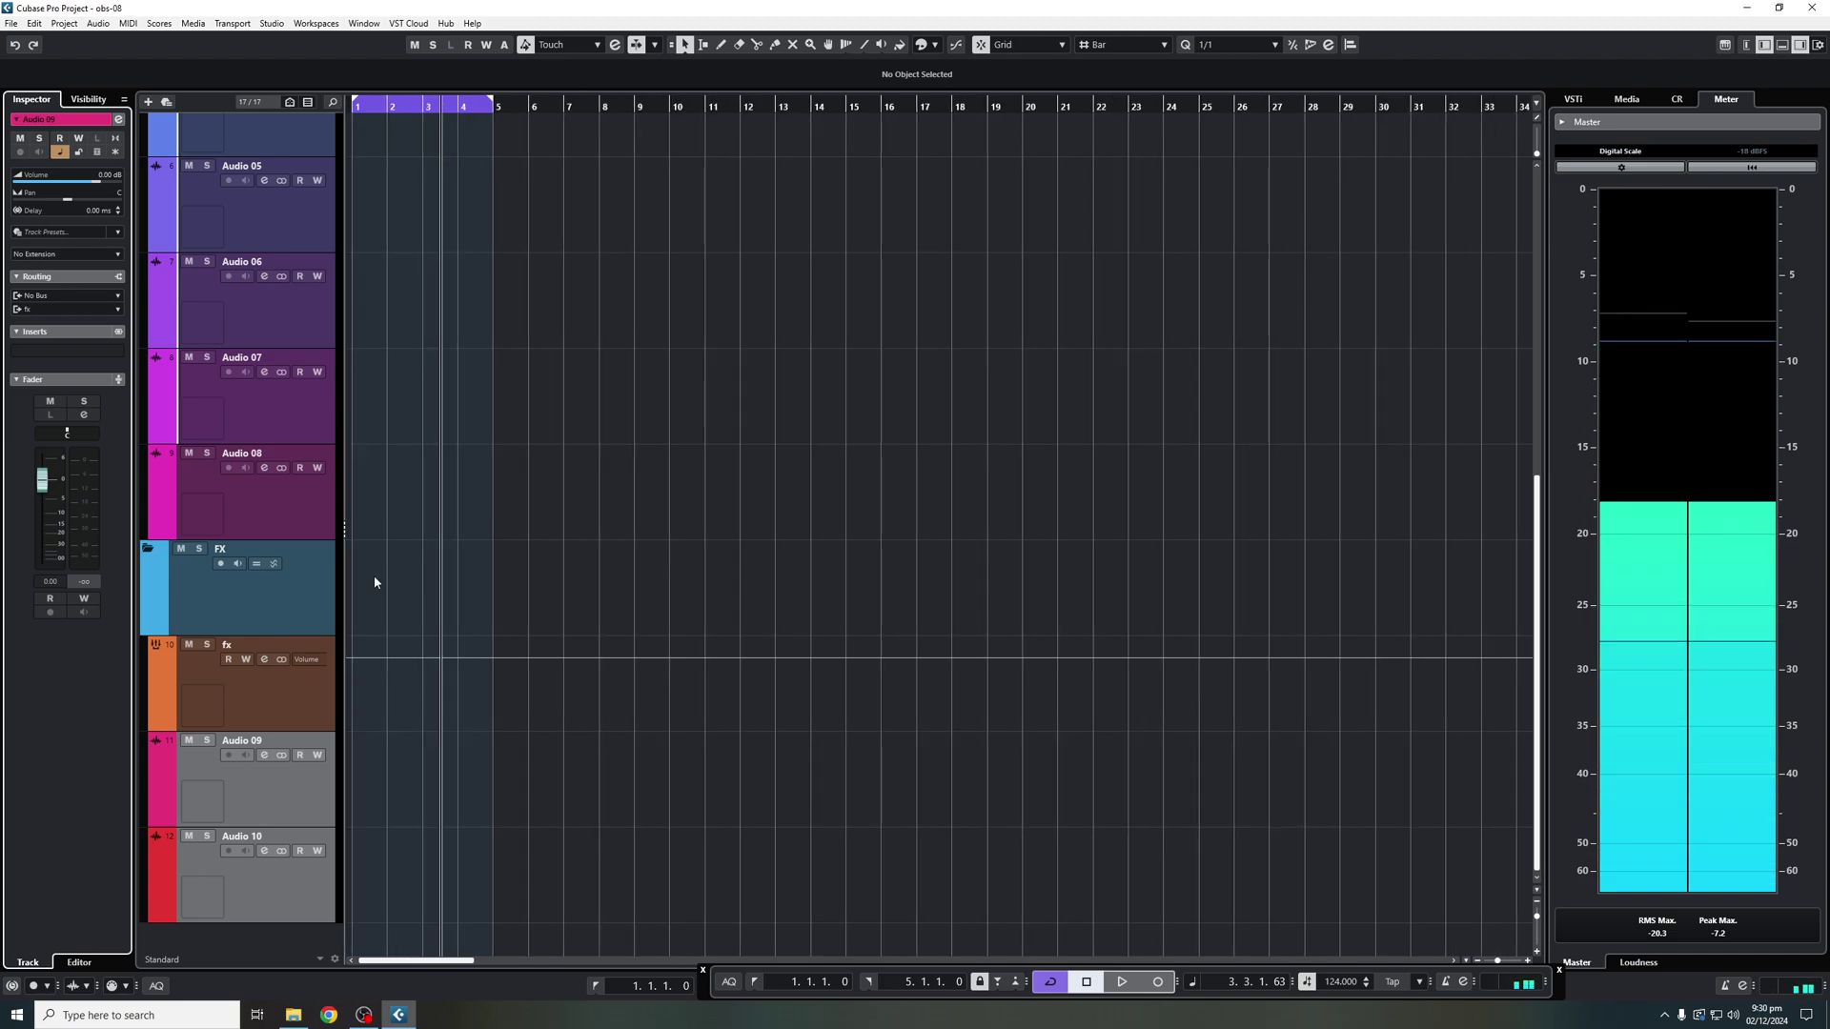
left_click(281, 667)
scroll(280, 562, "up", 6)
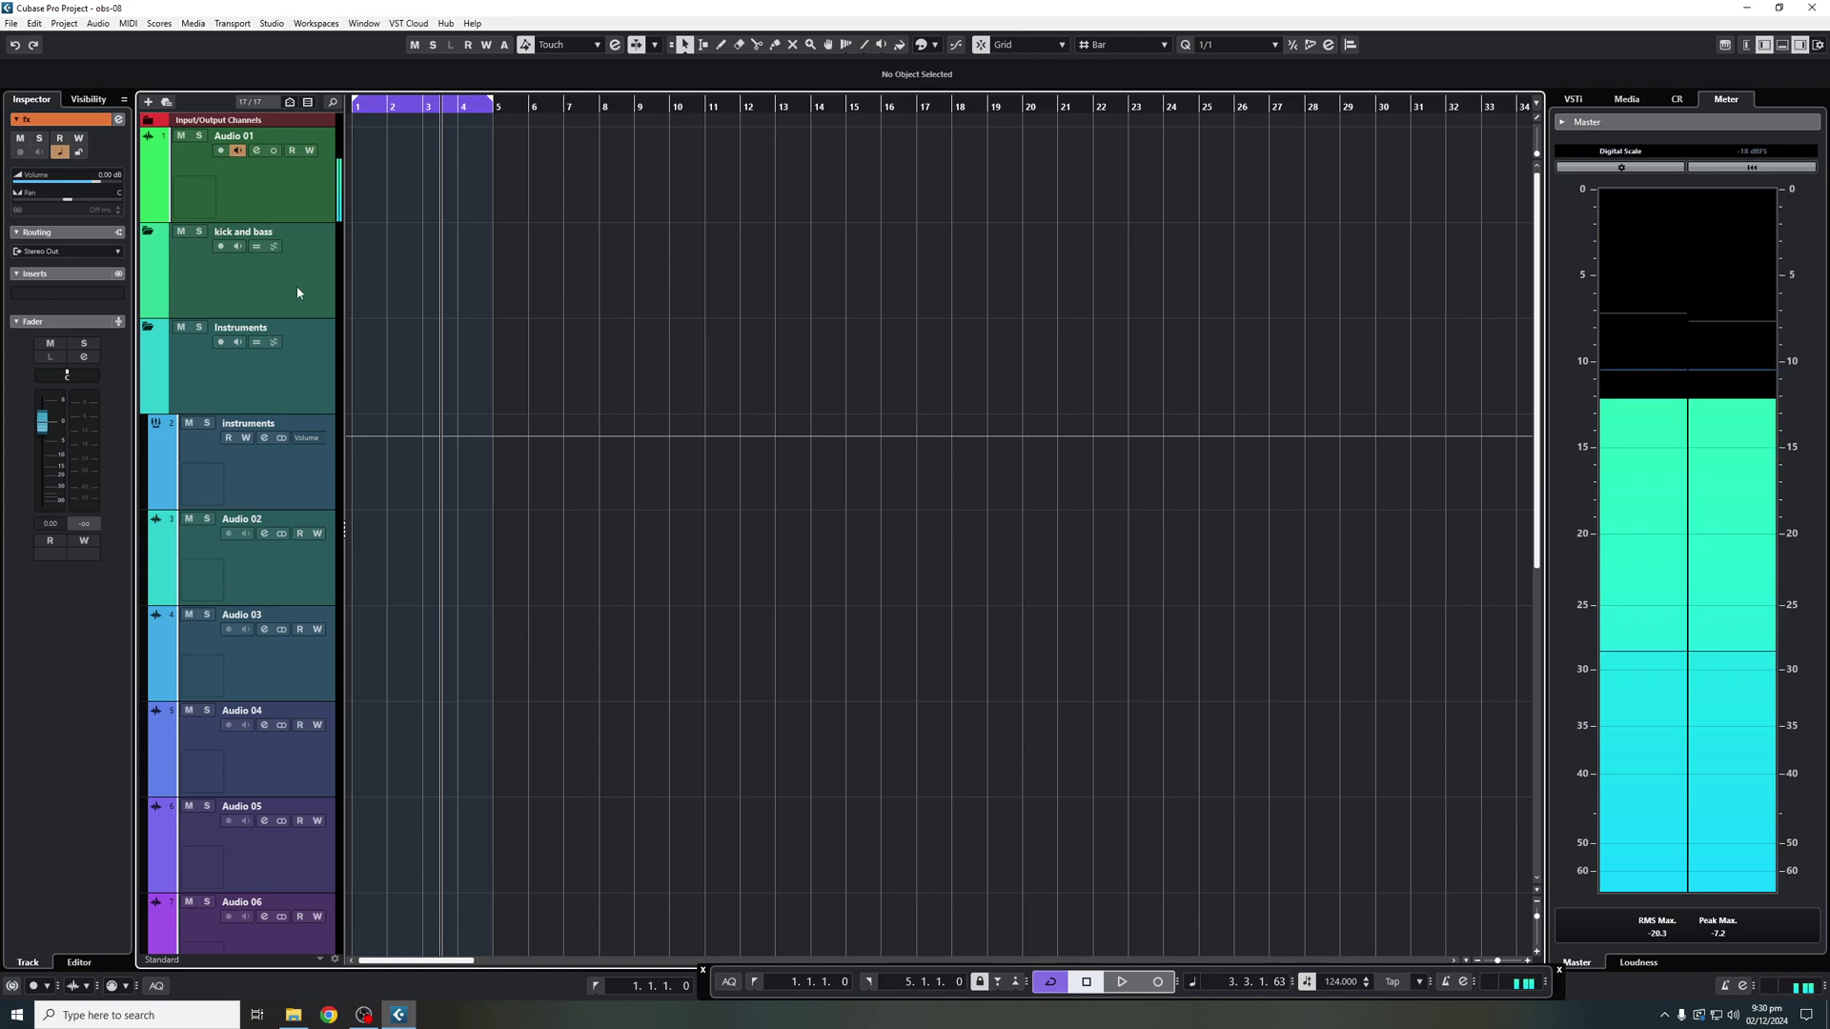
Insert Solid Bus Comp in the instruments group's first insert slot.
left_click(264, 482)
left_click(264, 437)
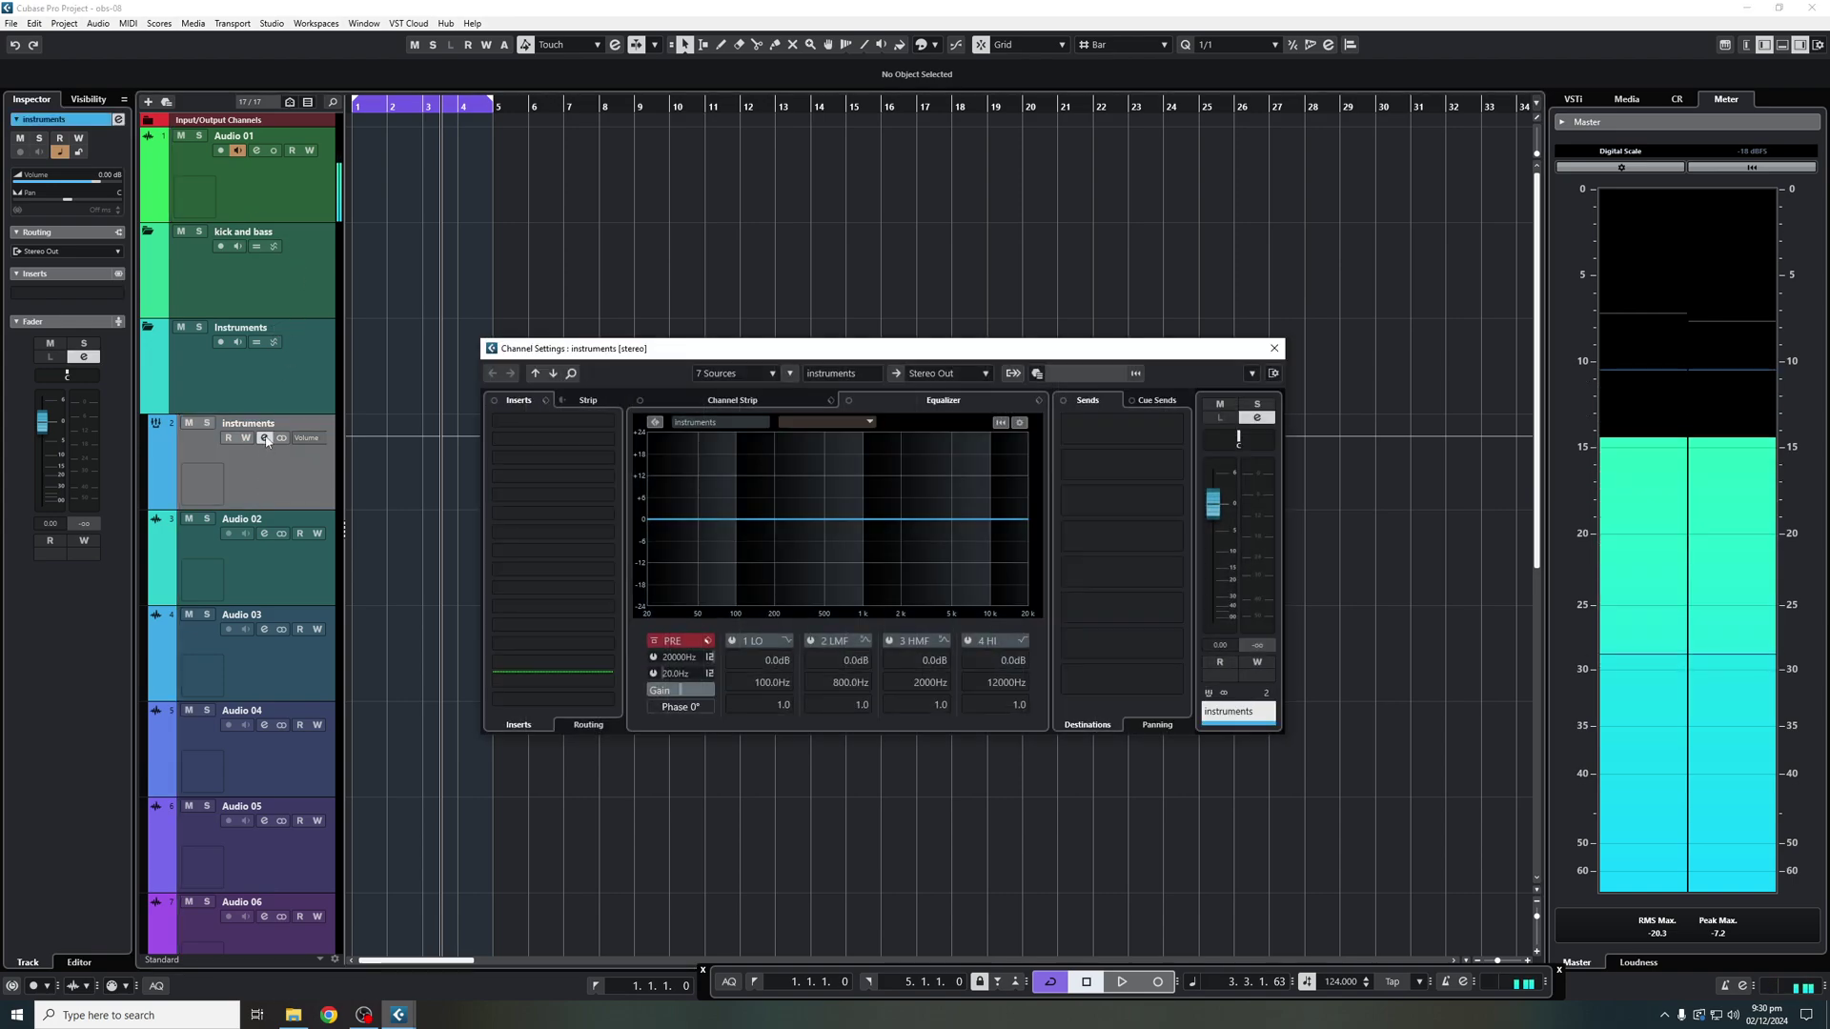
left_click(600, 422)
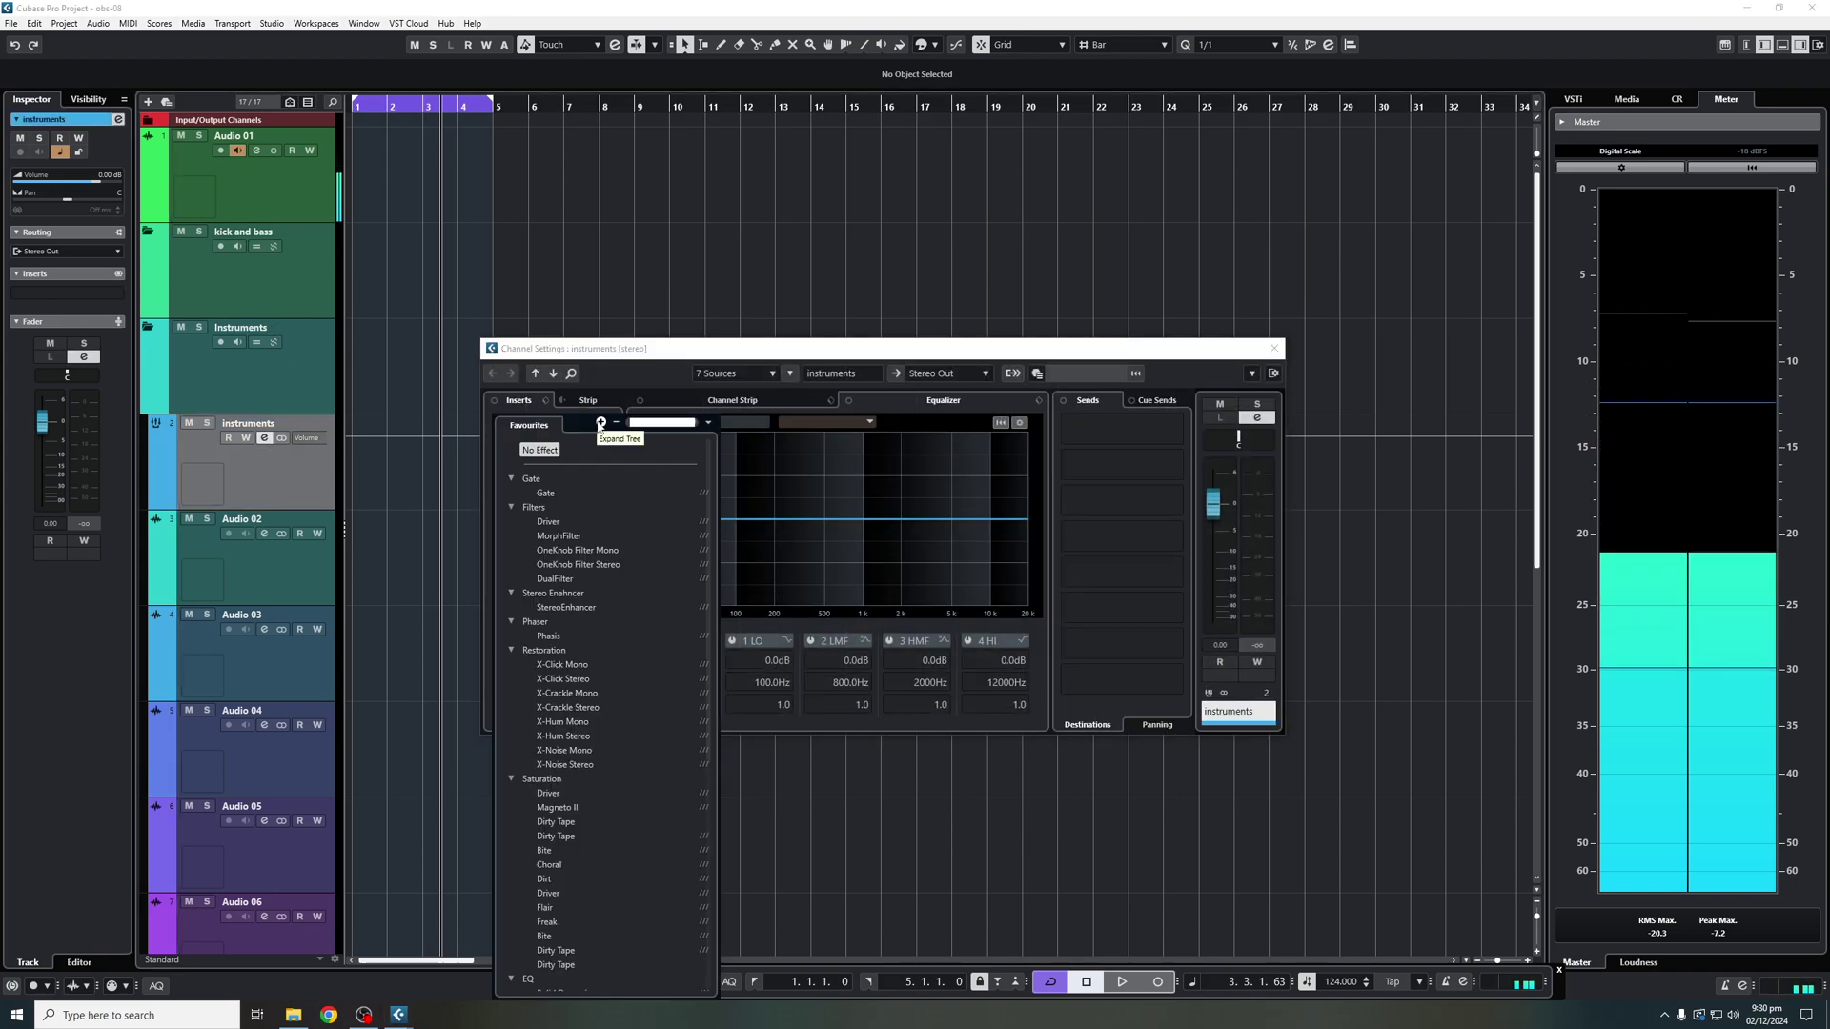
type("ssl")
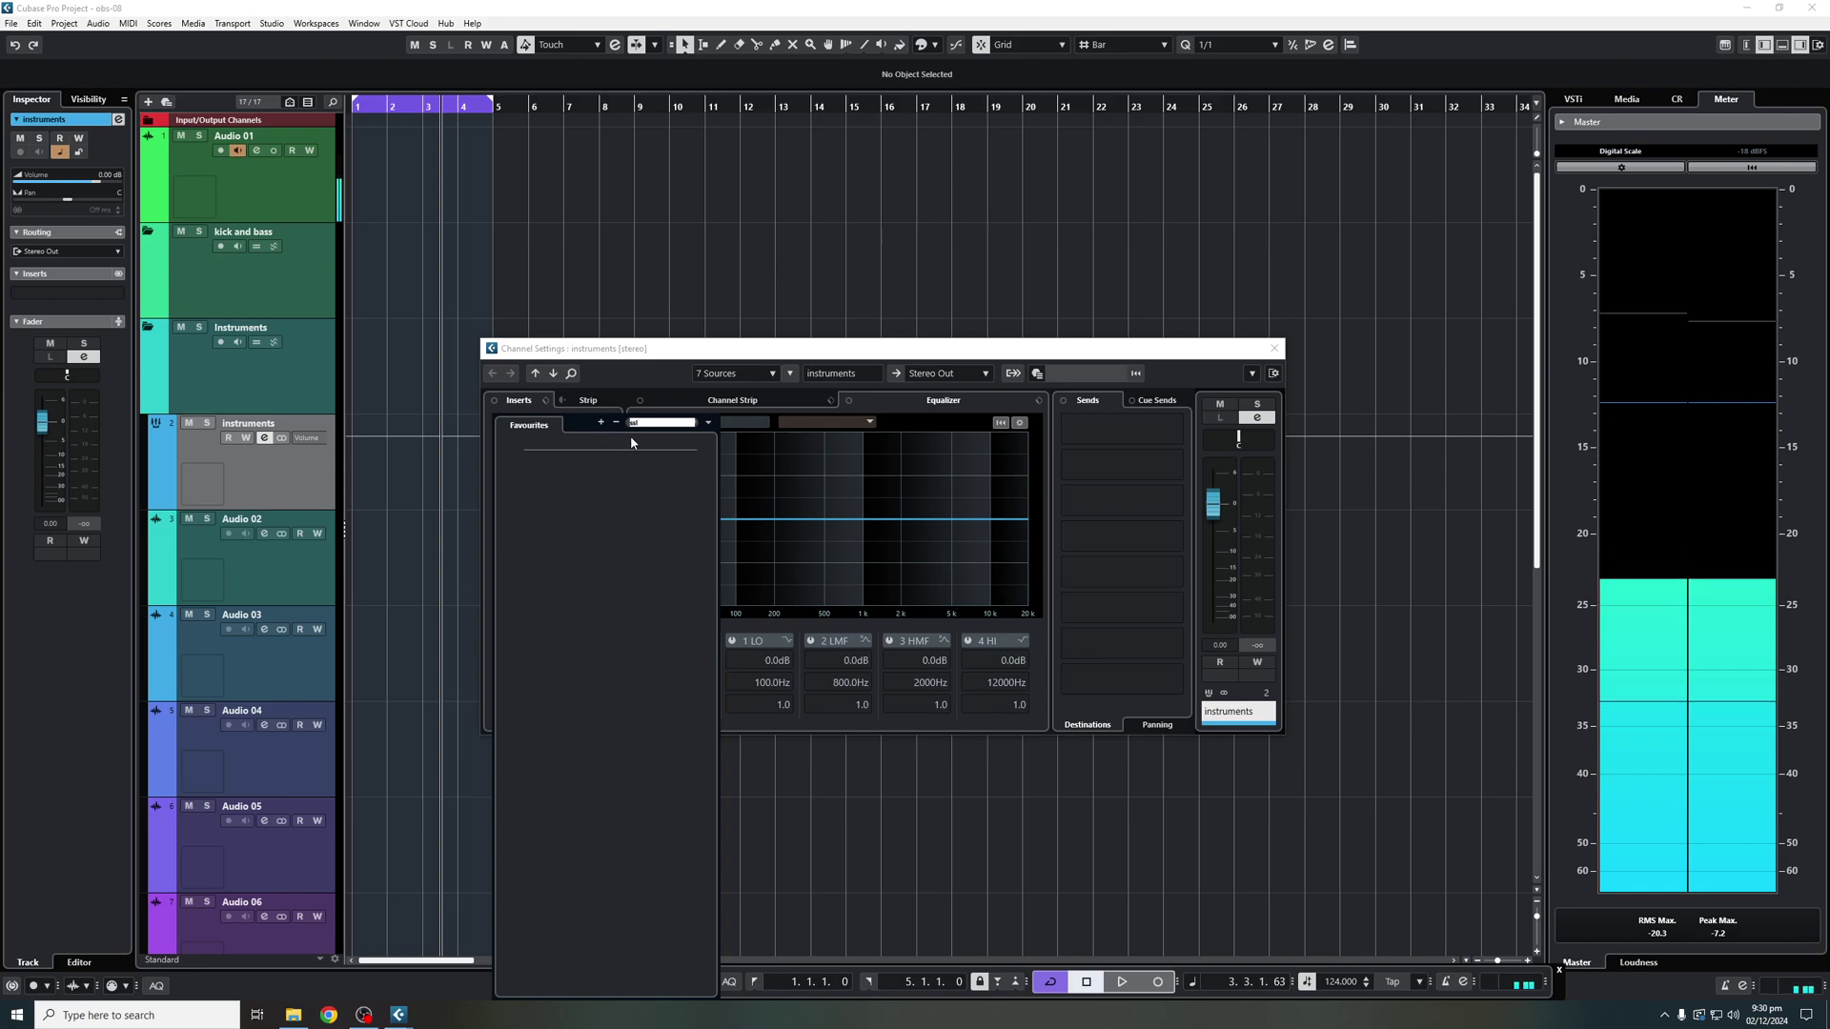
key("BackSpace")
key("BackSpace")
key("BackSpace")
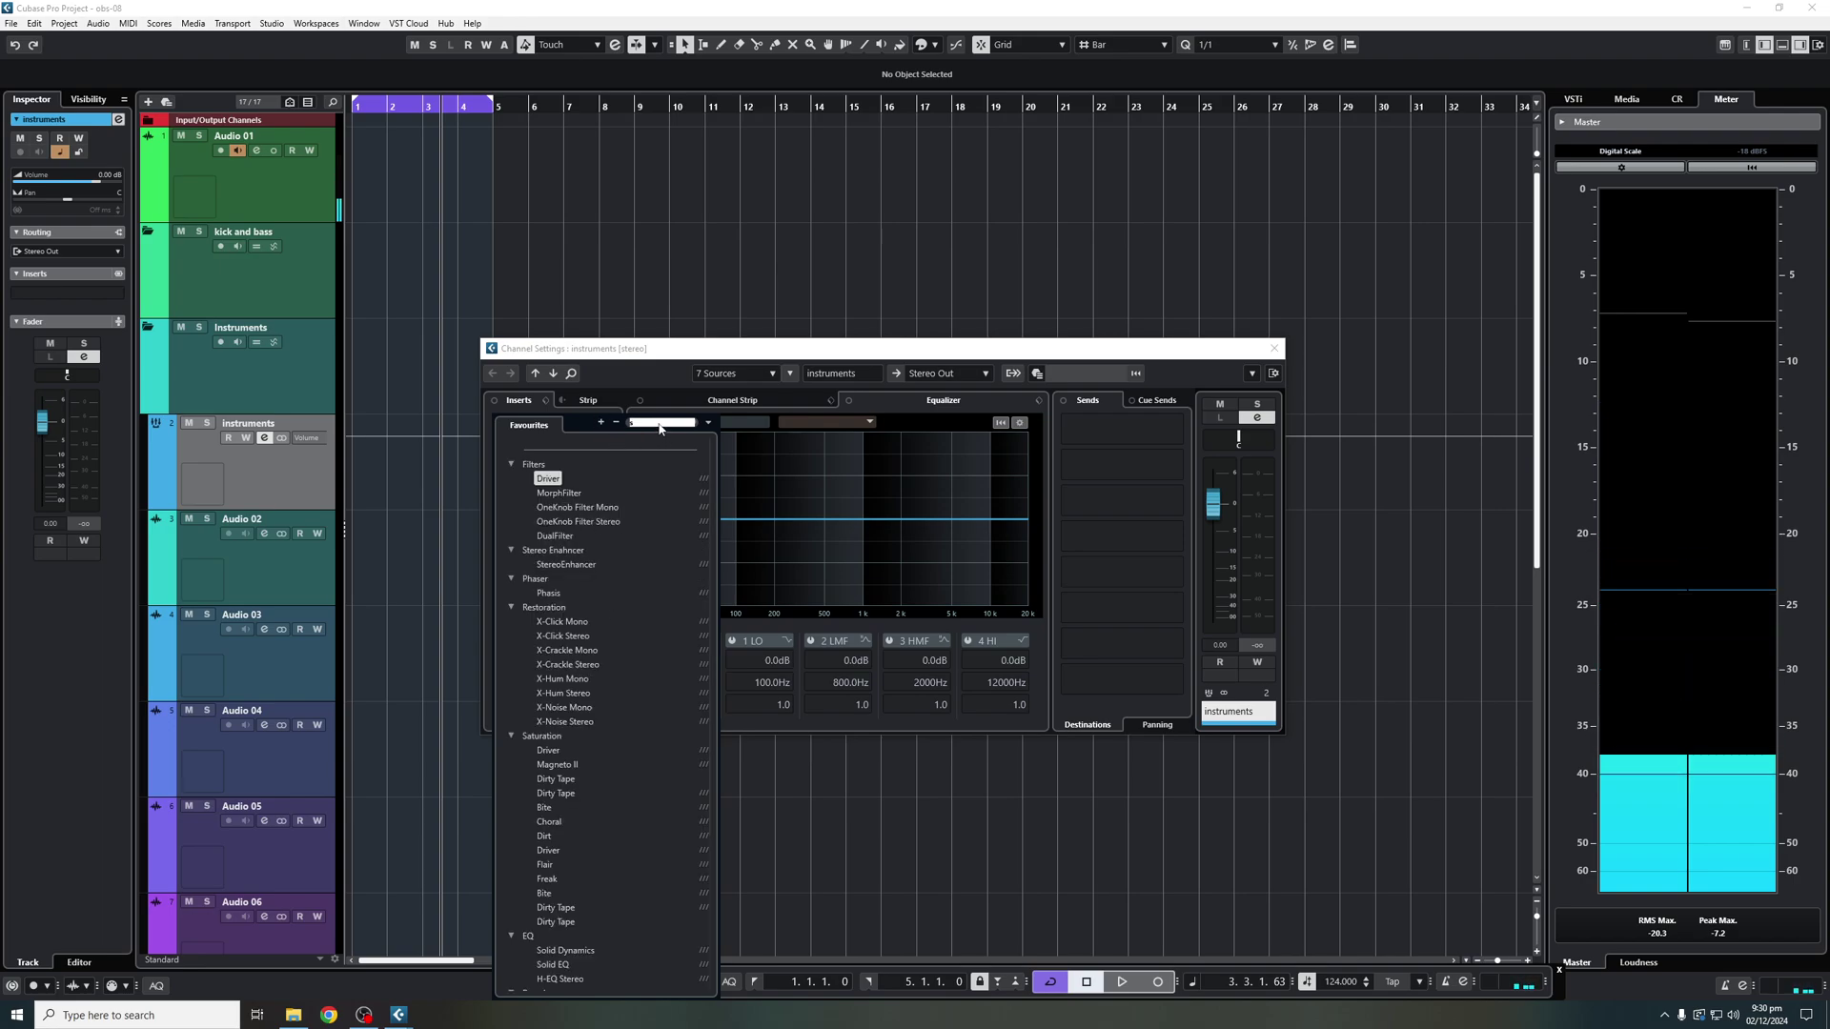
type("co")
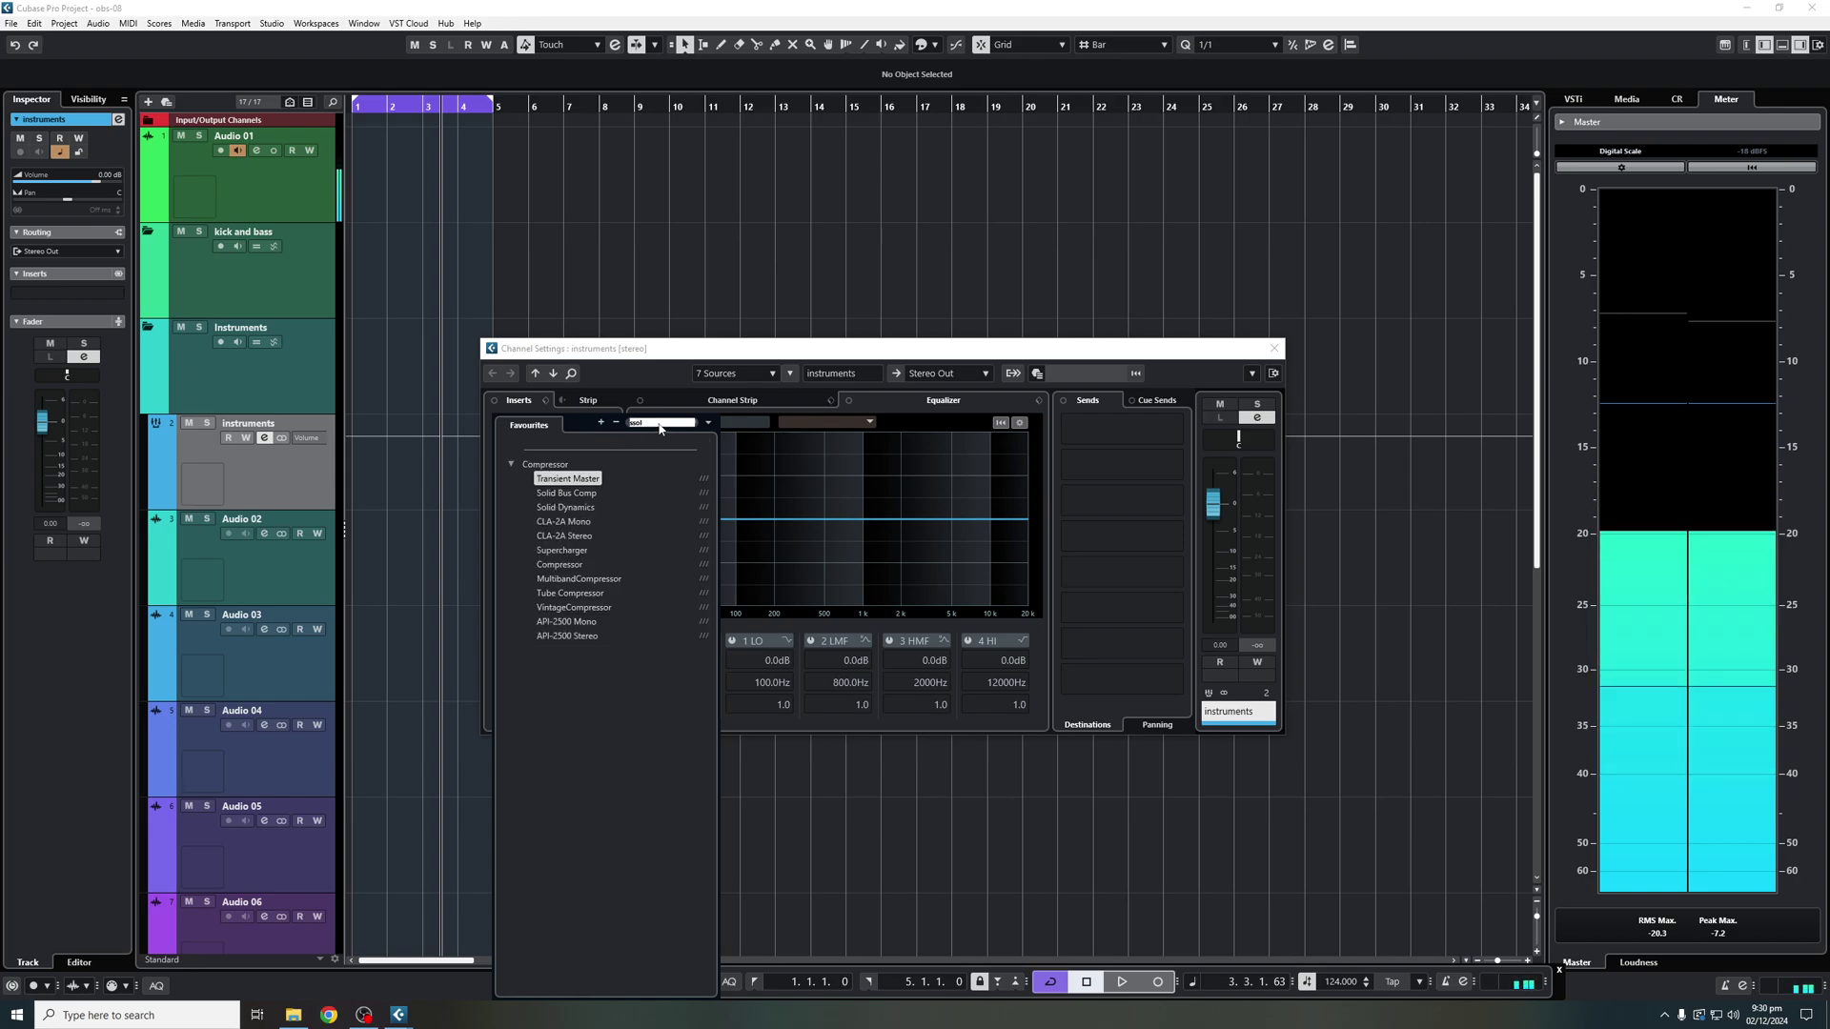
left_click(591, 493)
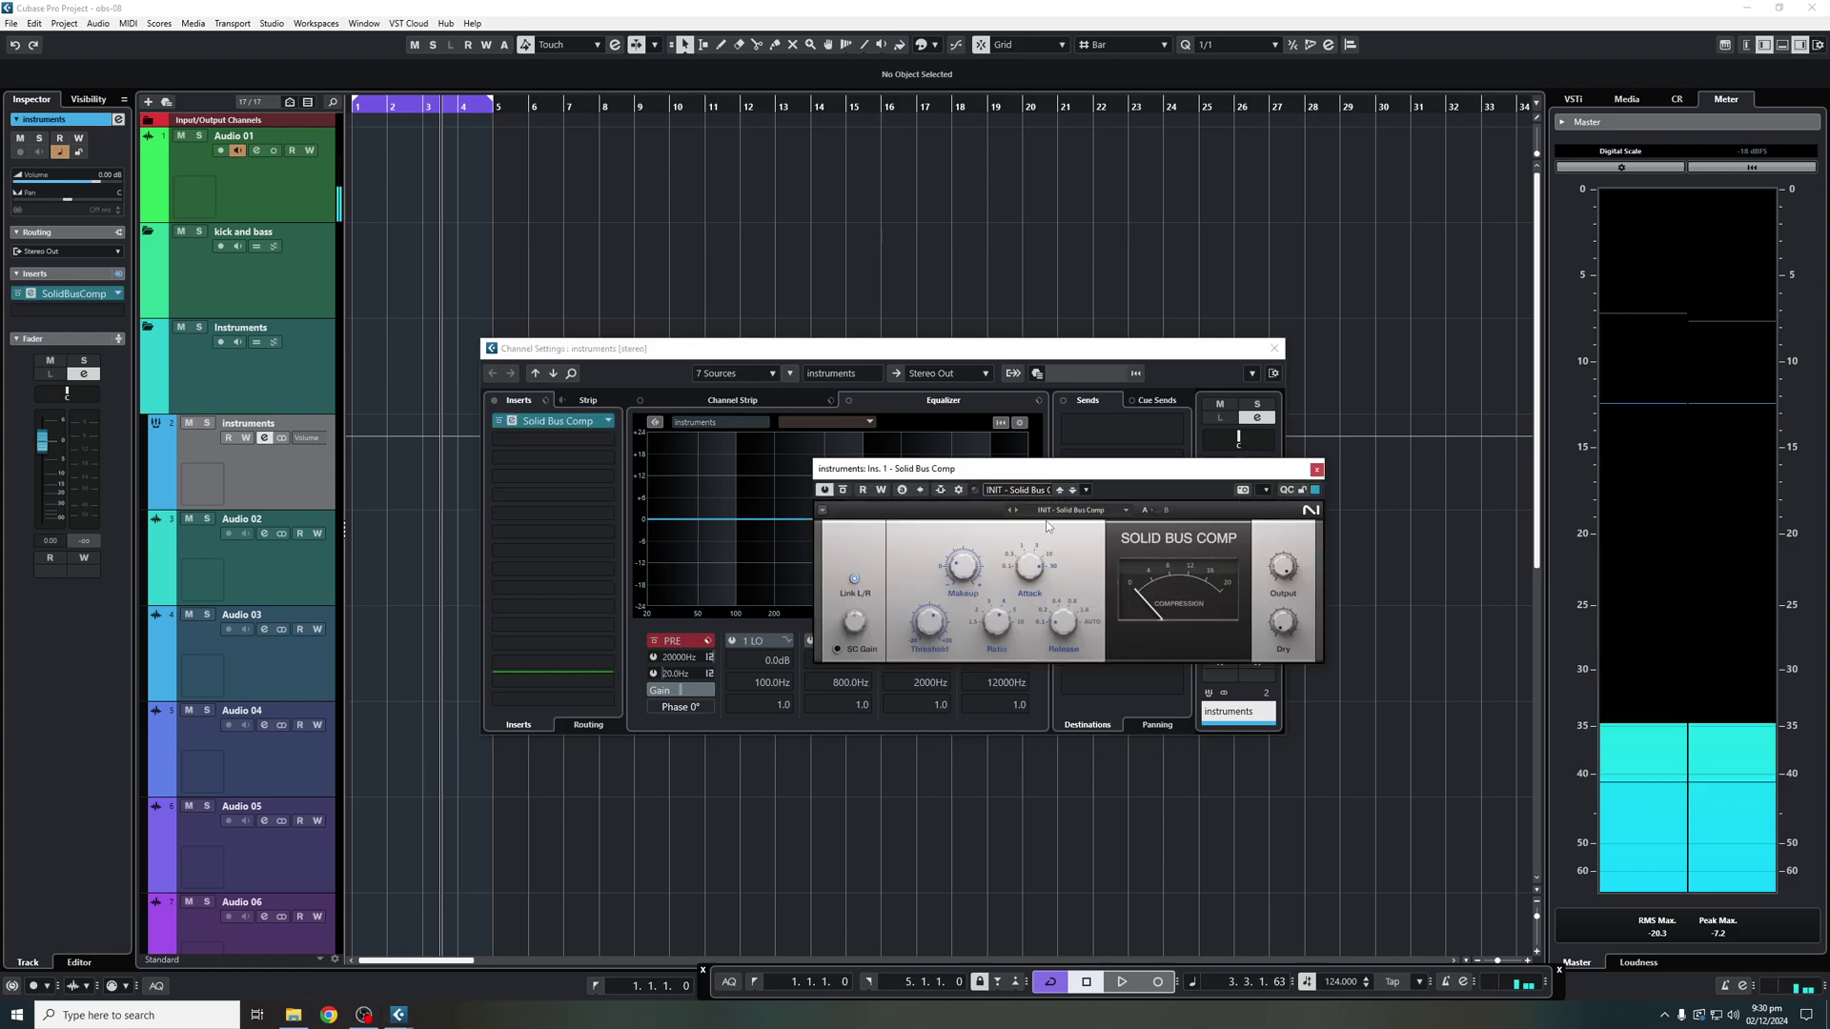
left_click(1316, 471)
left_click(1274, 348)
Insert Solid Bus Comp in the fx group's first insert slot.
scroll(248, 572, "down", 7)
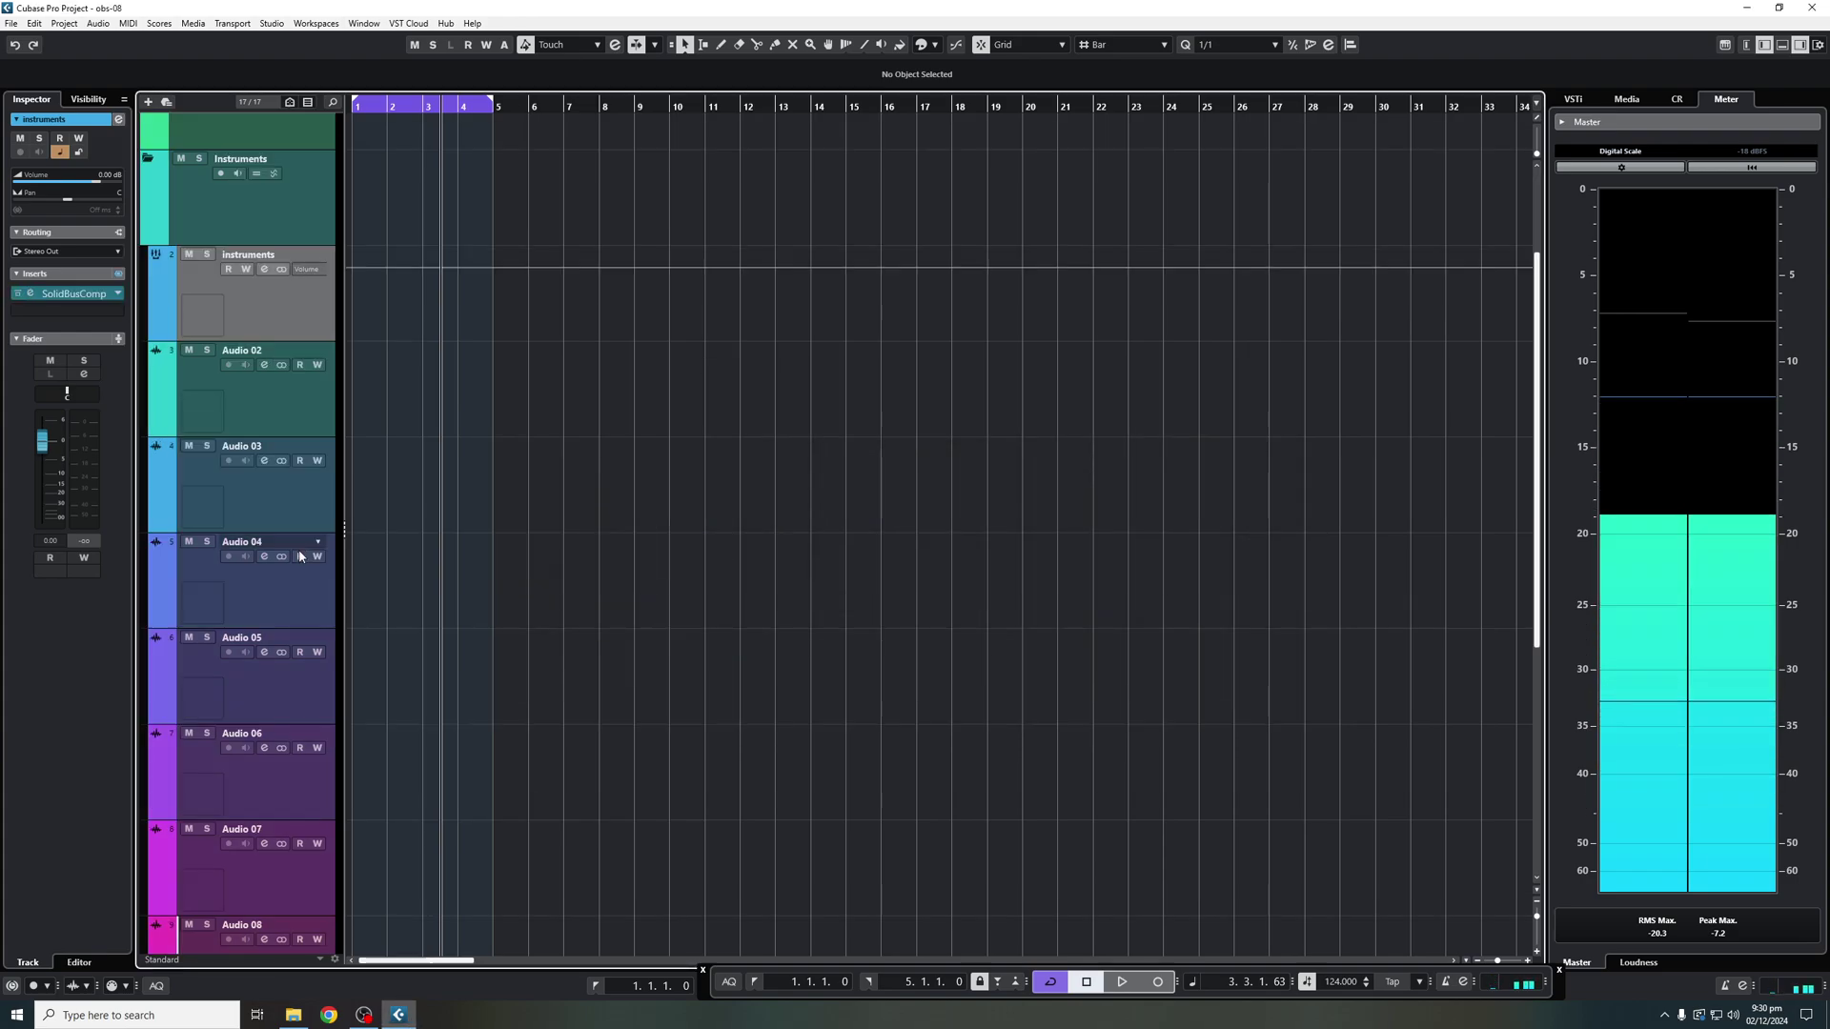
left_click(279, 690)
left_click(264, 659)
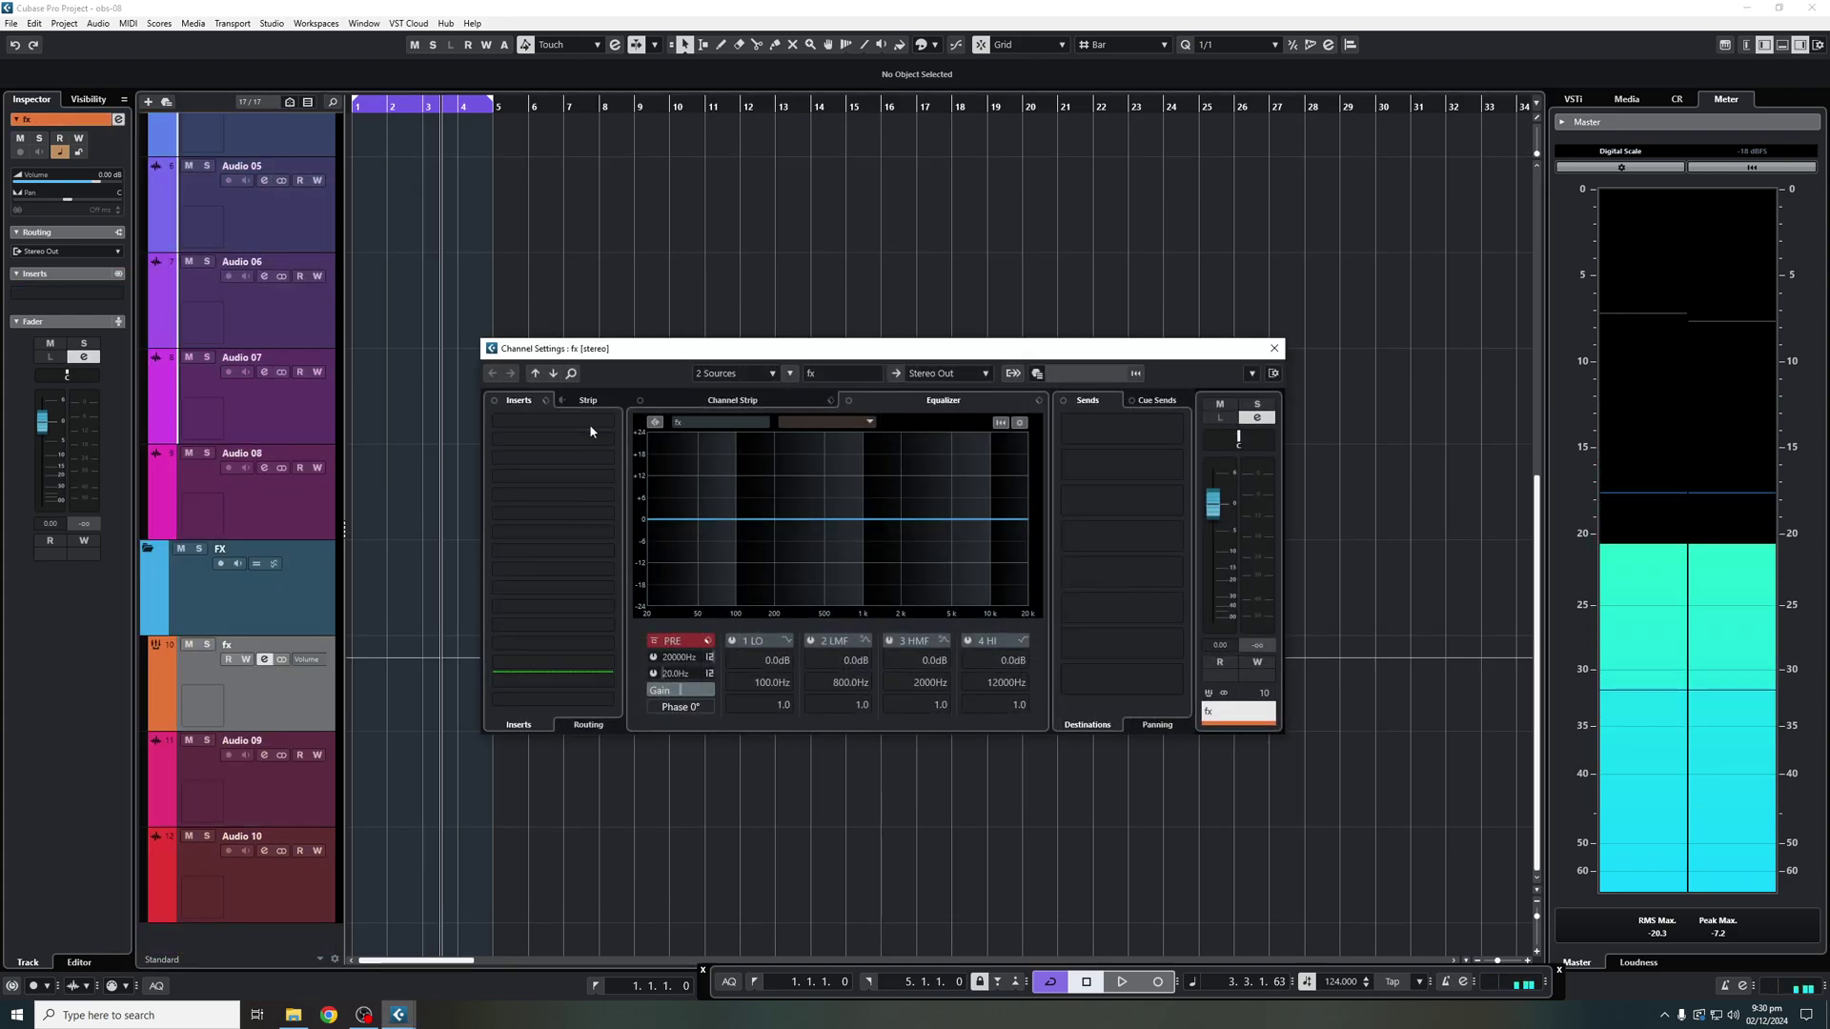
left_click(568, 422)
type("soli")
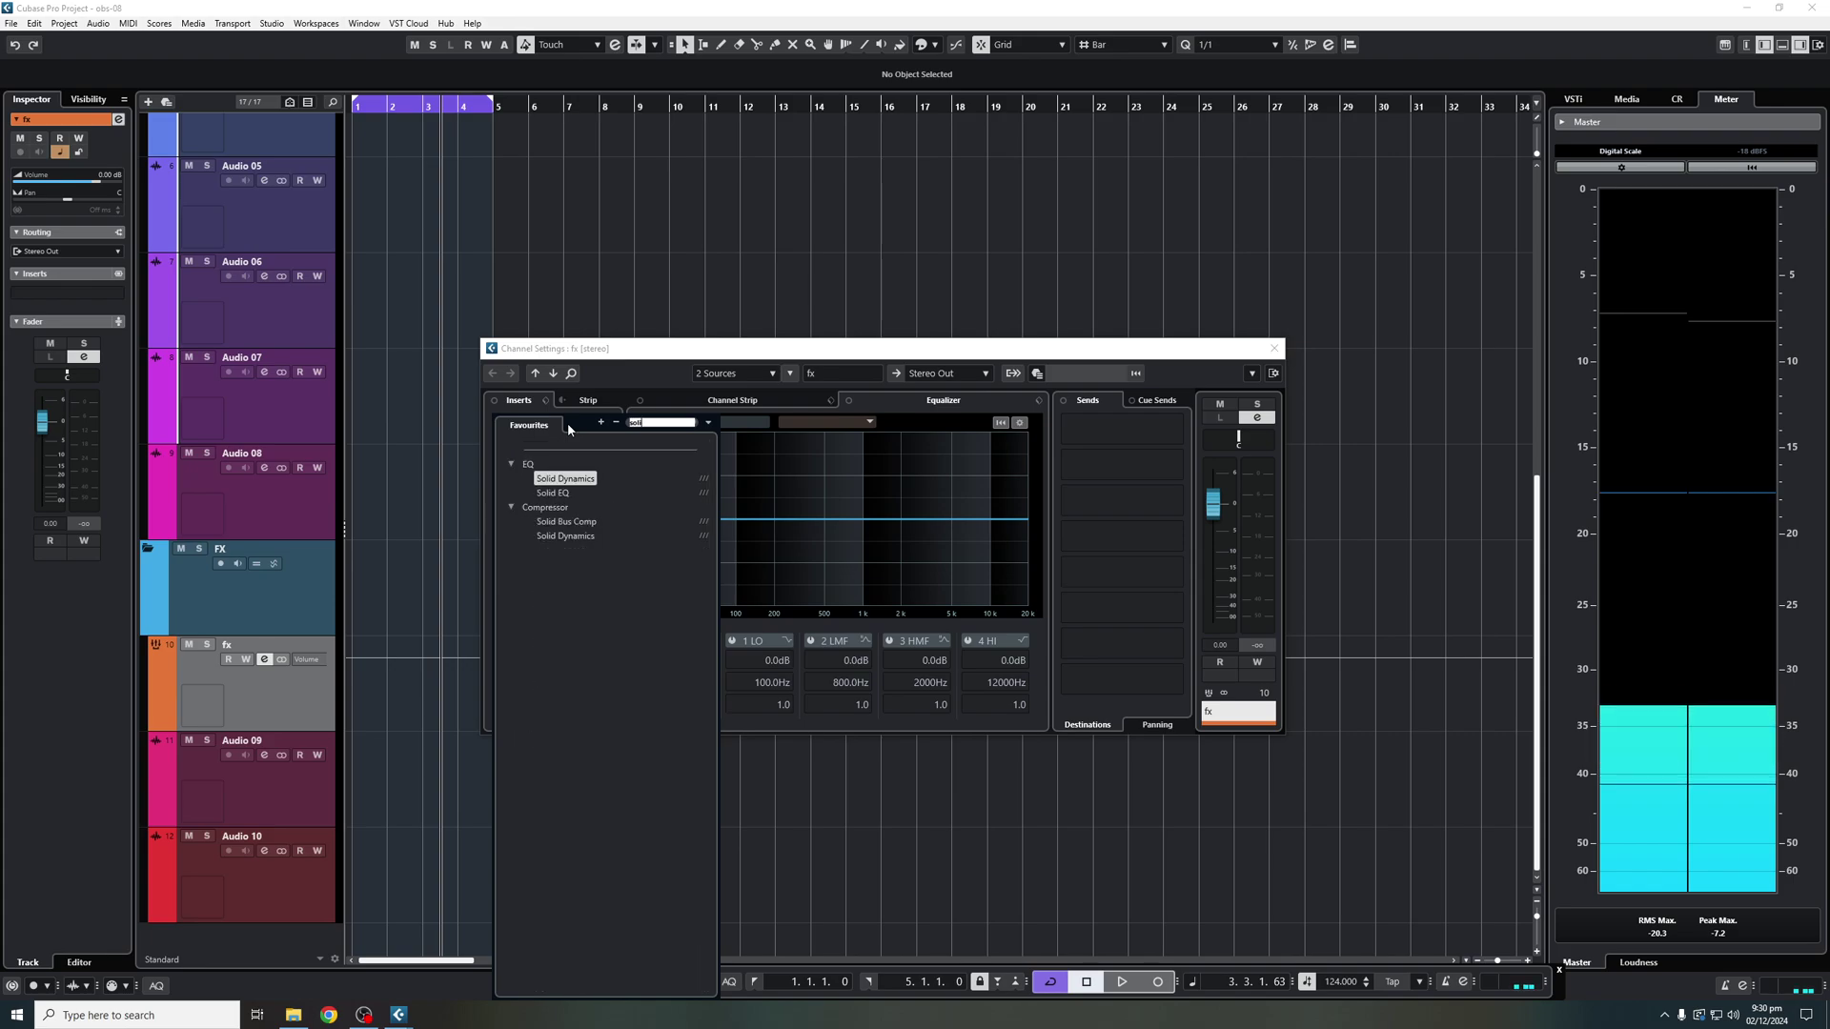
left_click(553, 521)
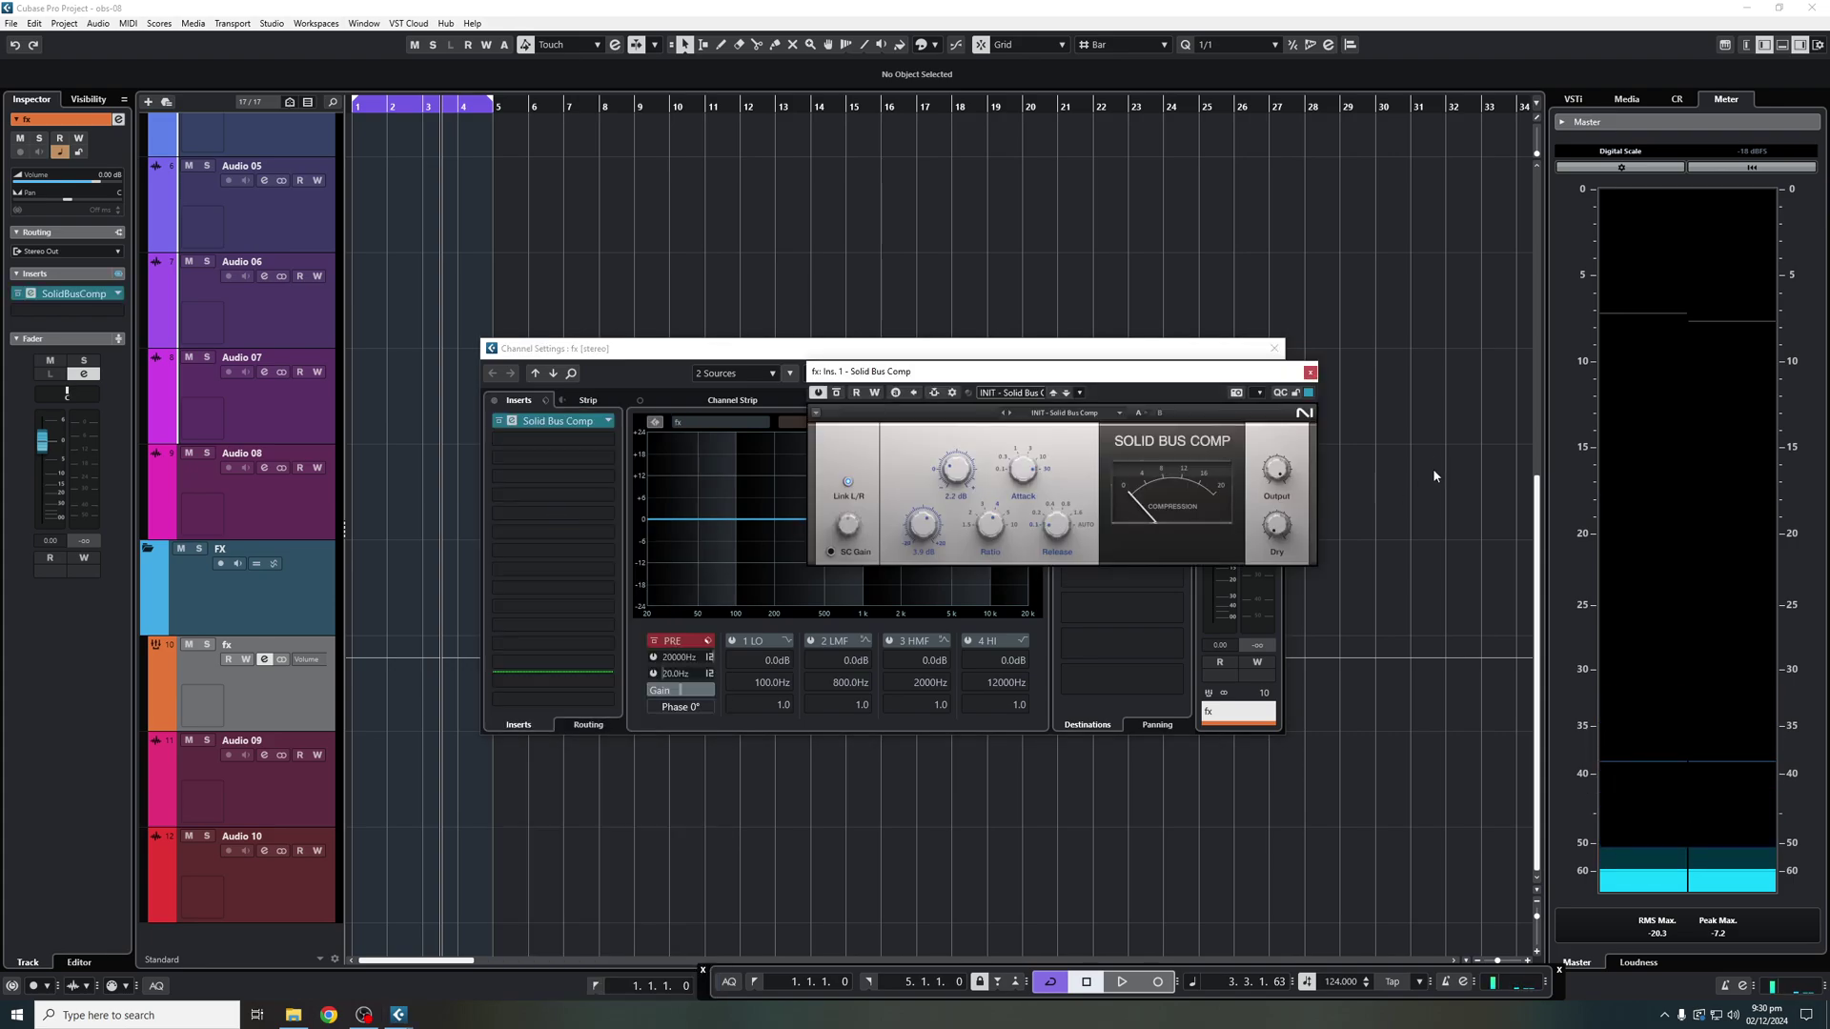
left_click(1311, 372)
left_click(1275, 348)
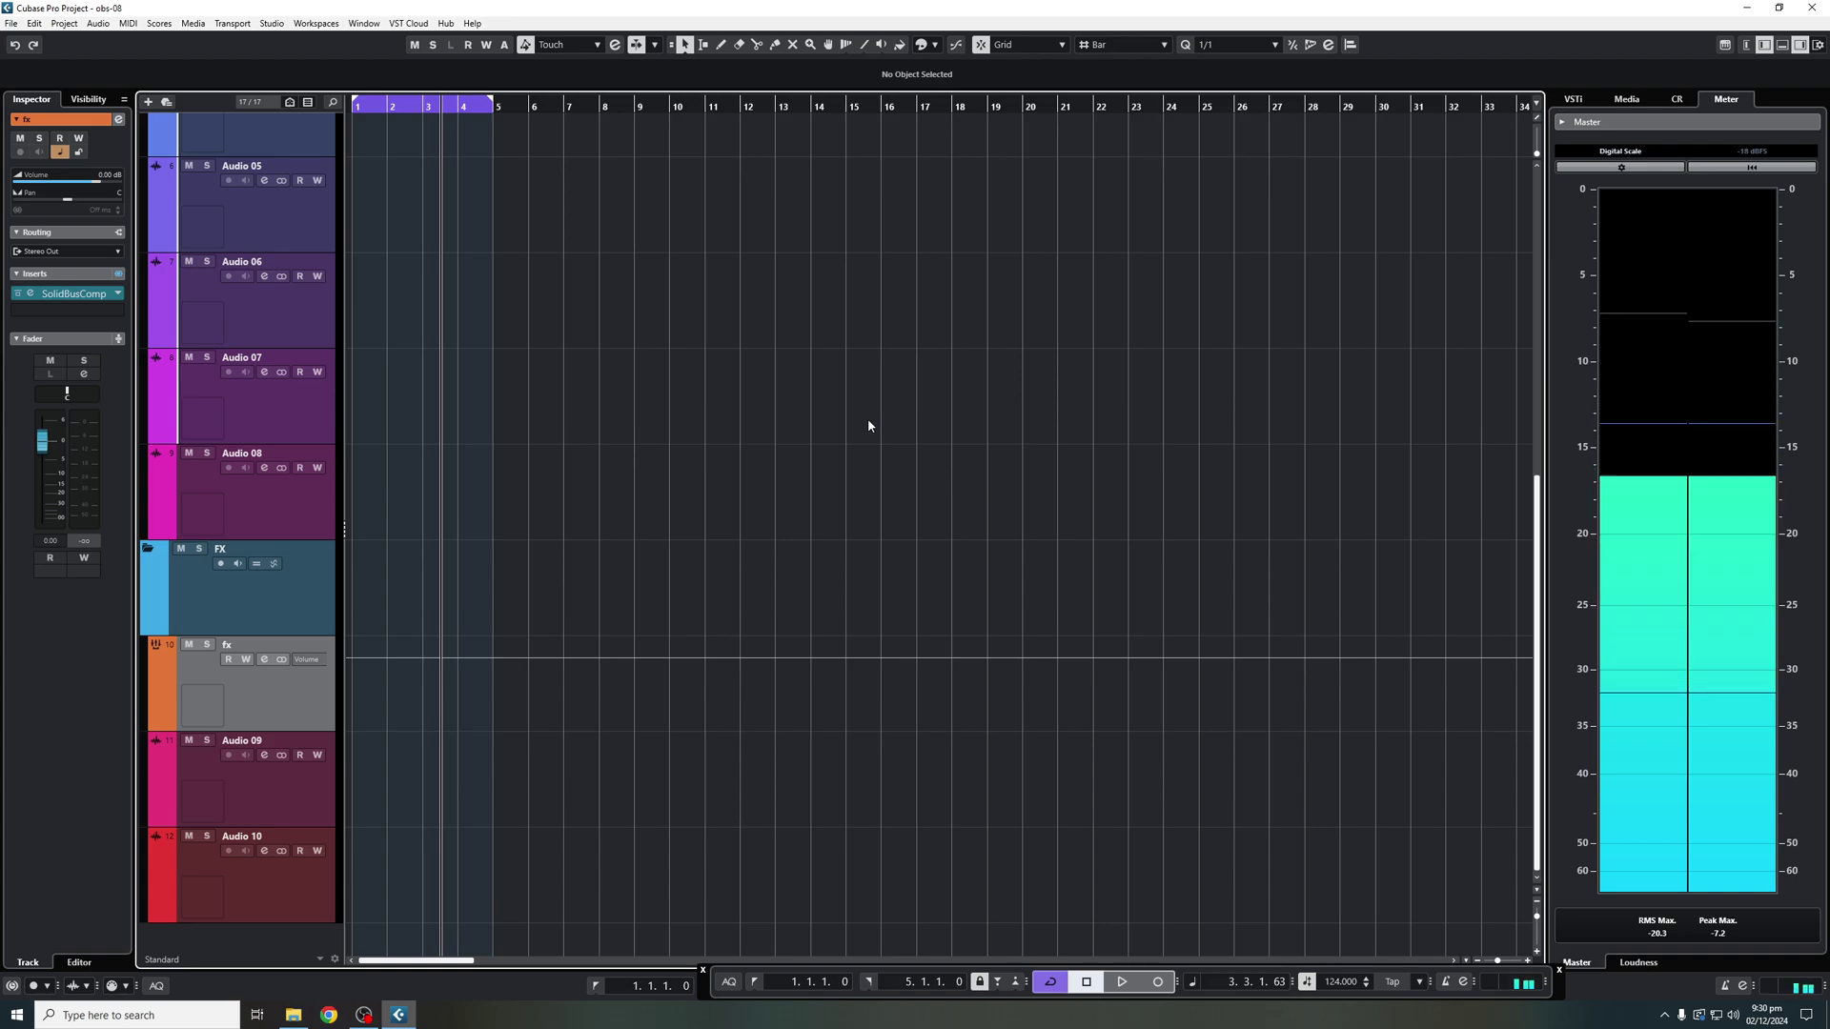
Use File > Save as Template to store the project as the 'Test Template' preset.
scroll(867, 419, "up", 7)
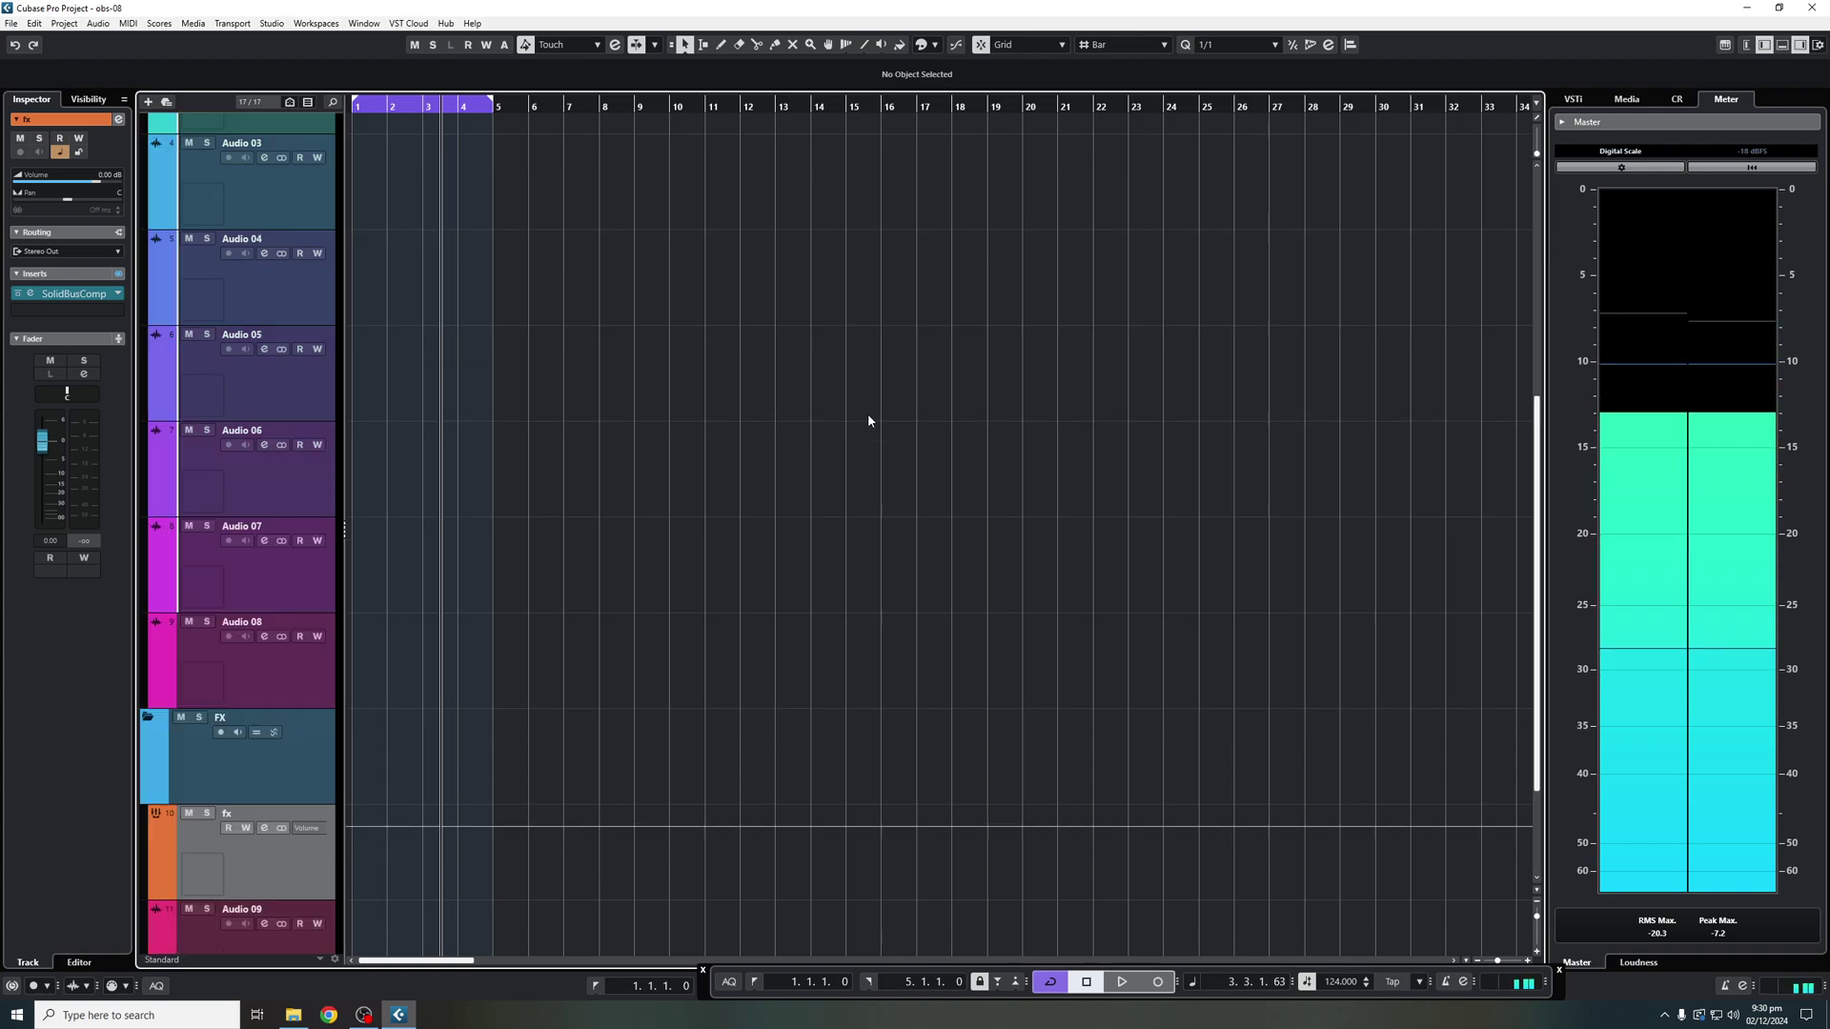
left_click(11, 23)
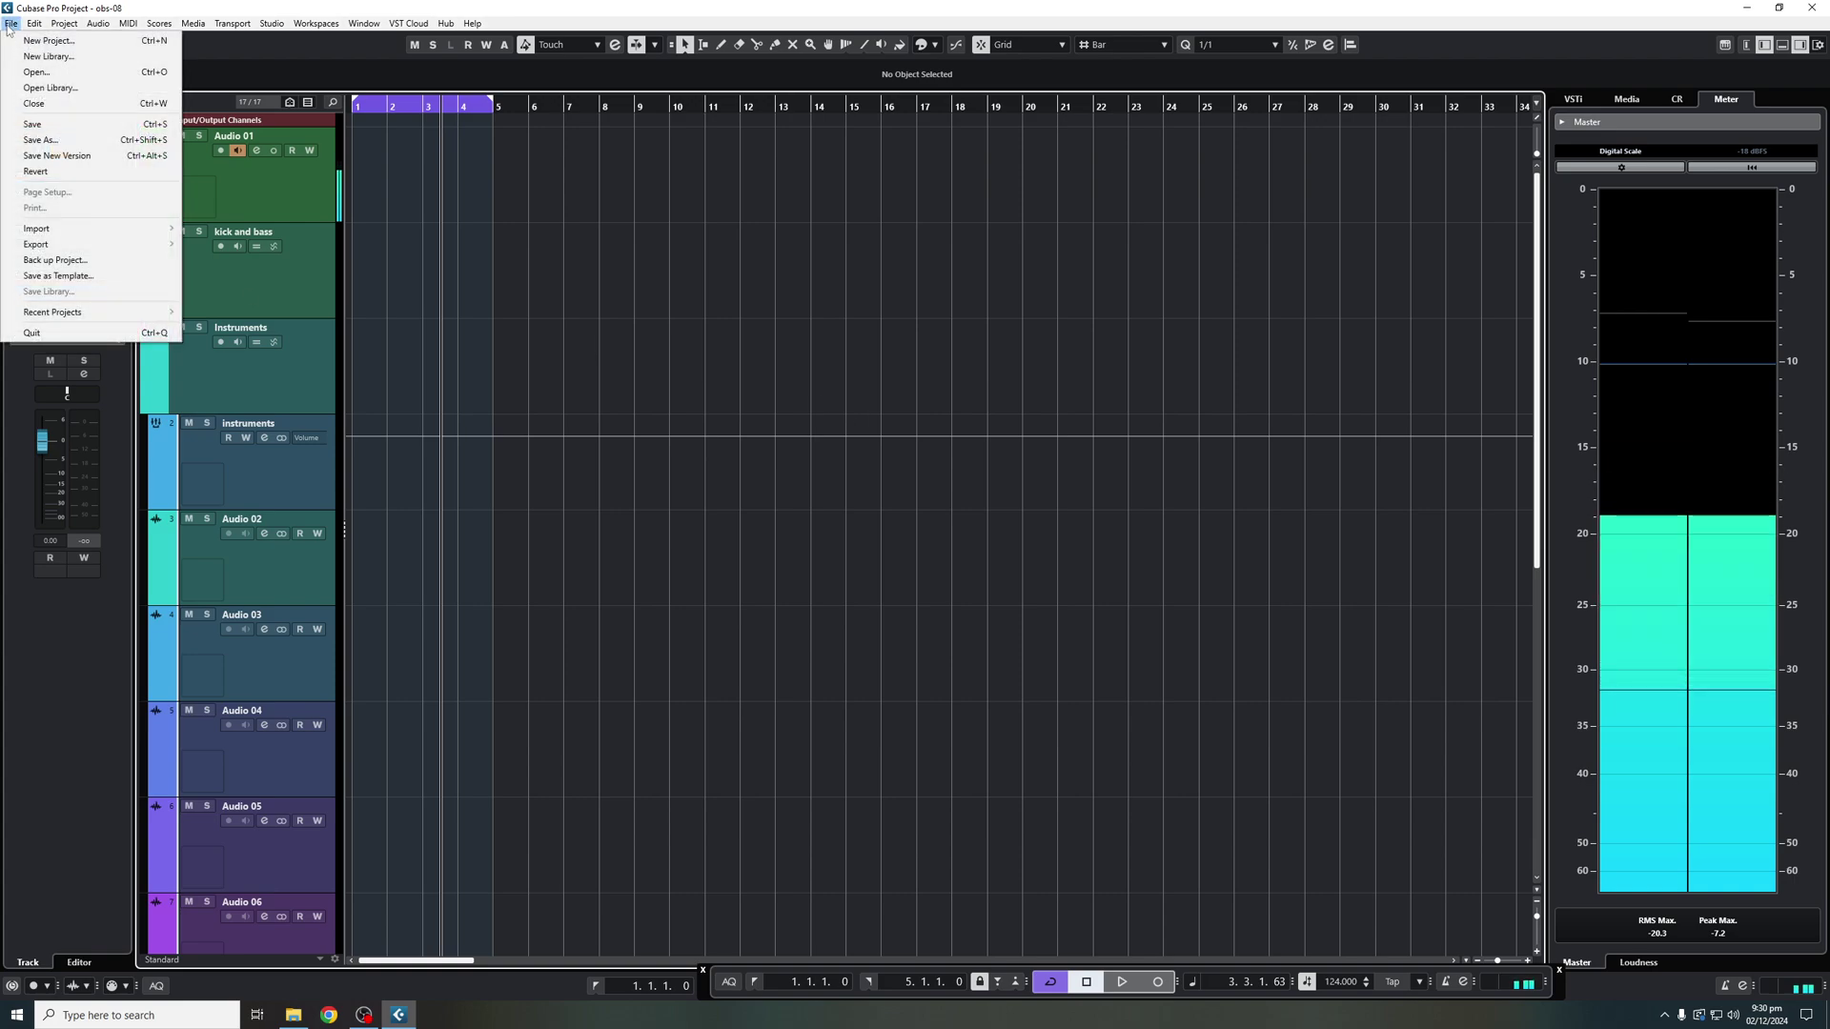
left_click(107, 277)
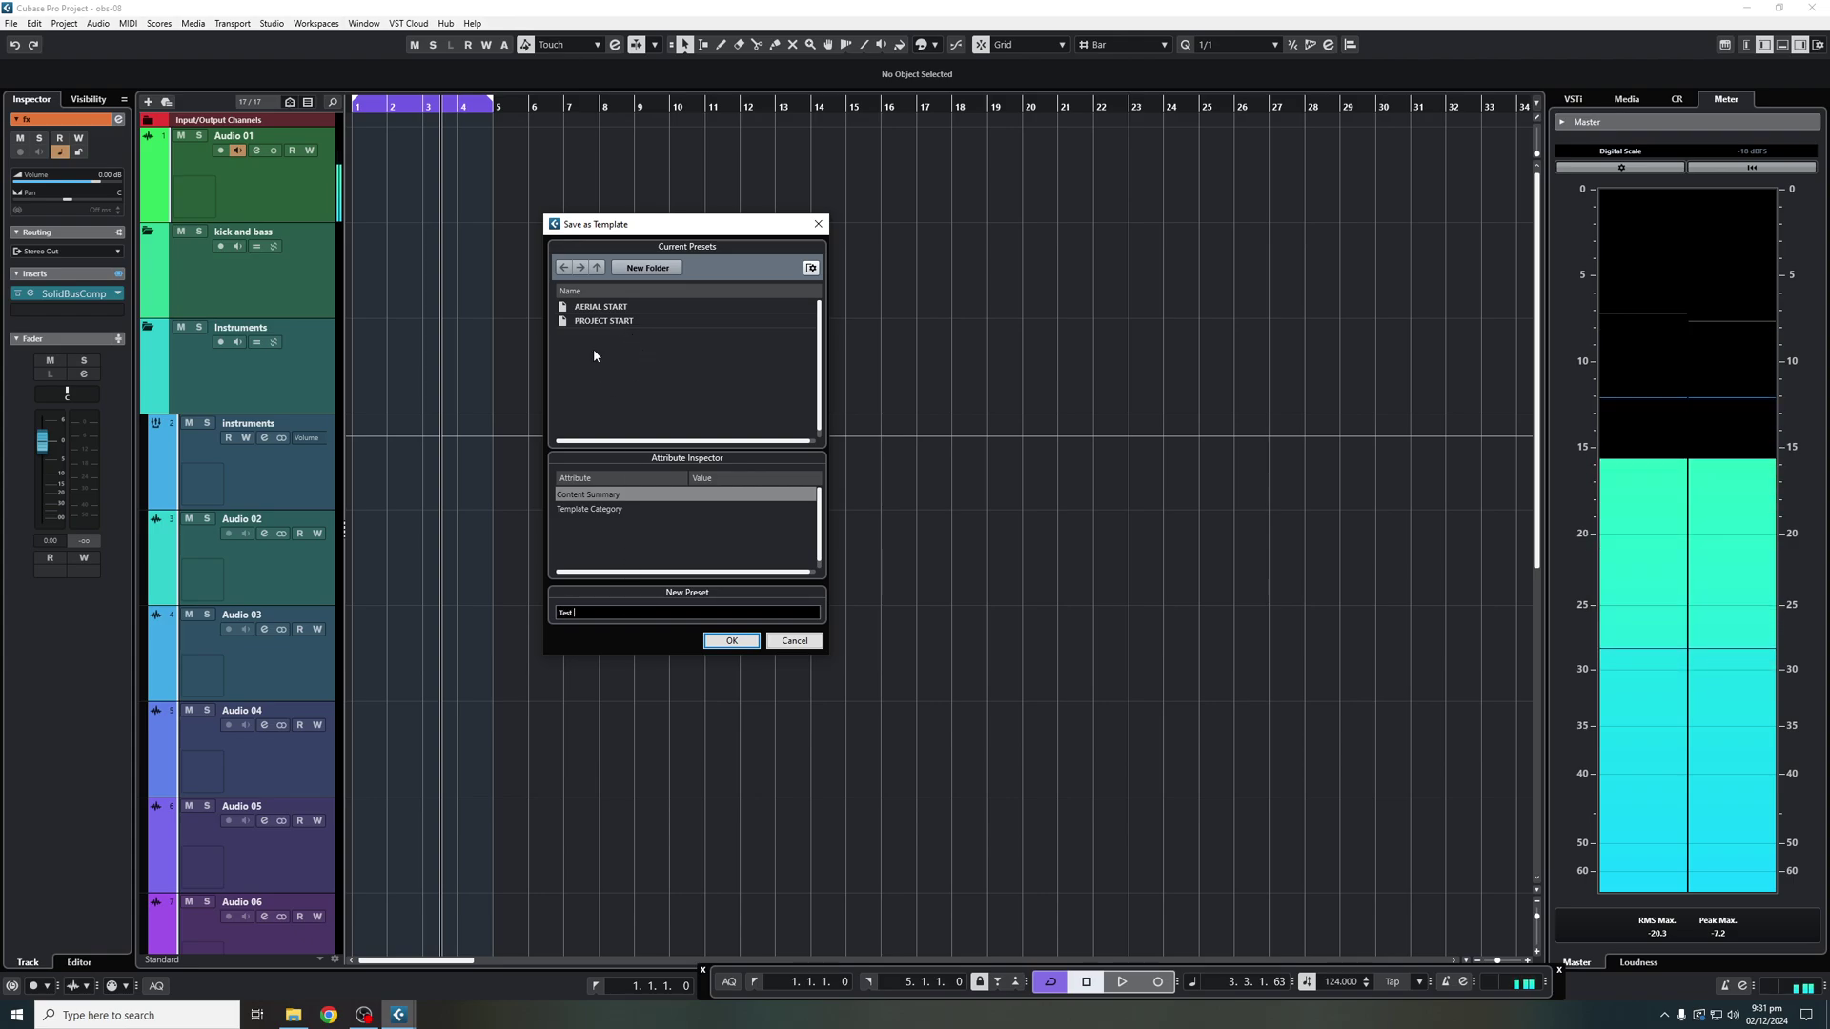
type("st Template")
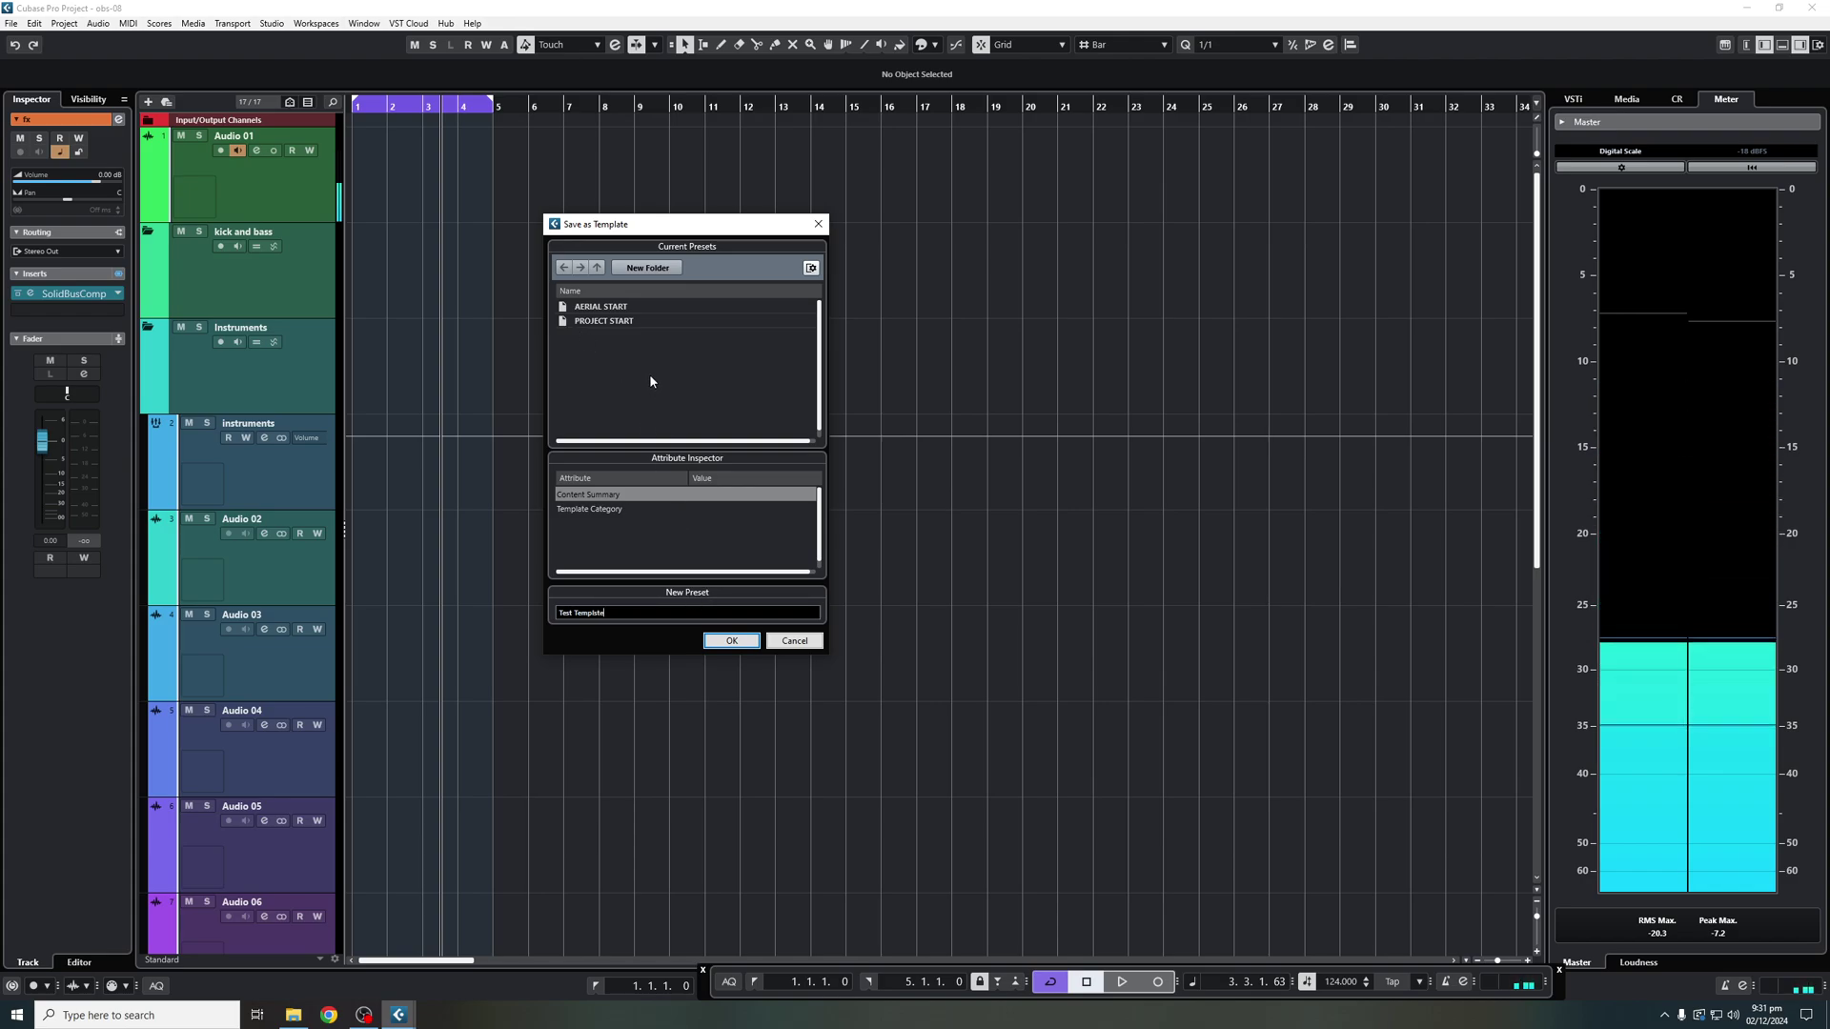
key("BackSpace")
key("BackSpace")
type("ate")
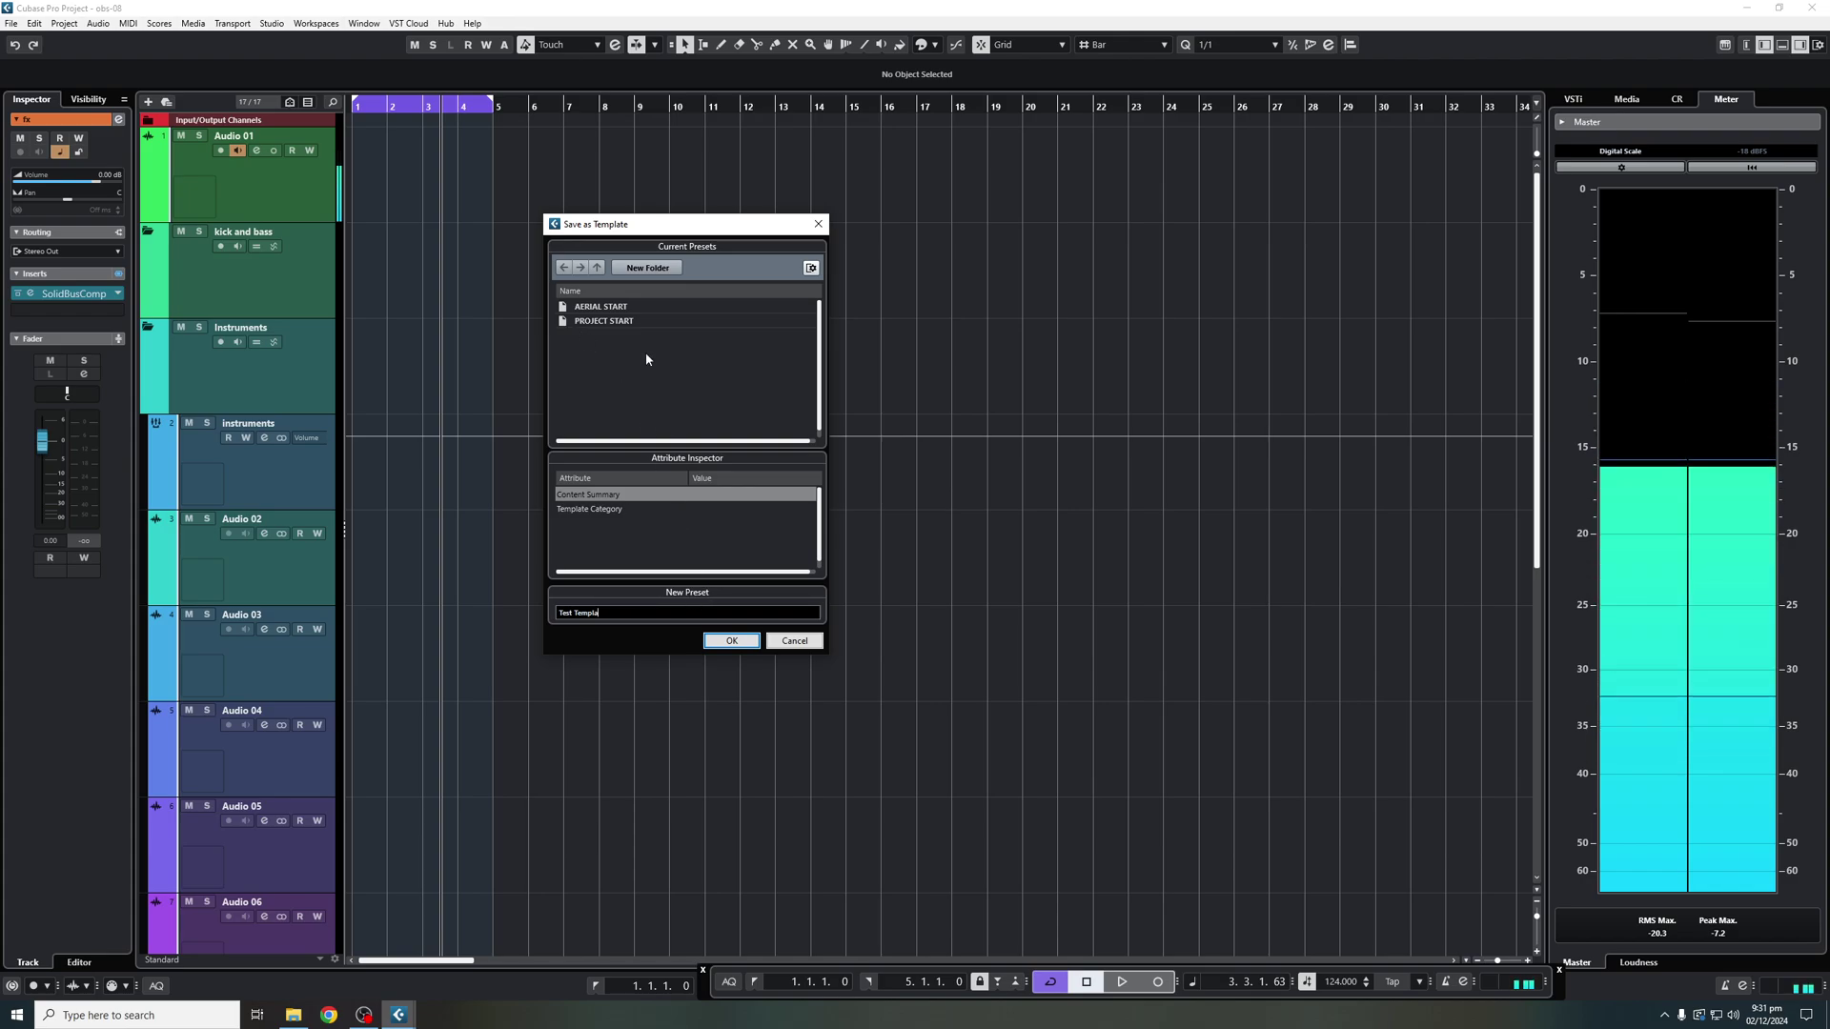
left_click(734, 640)
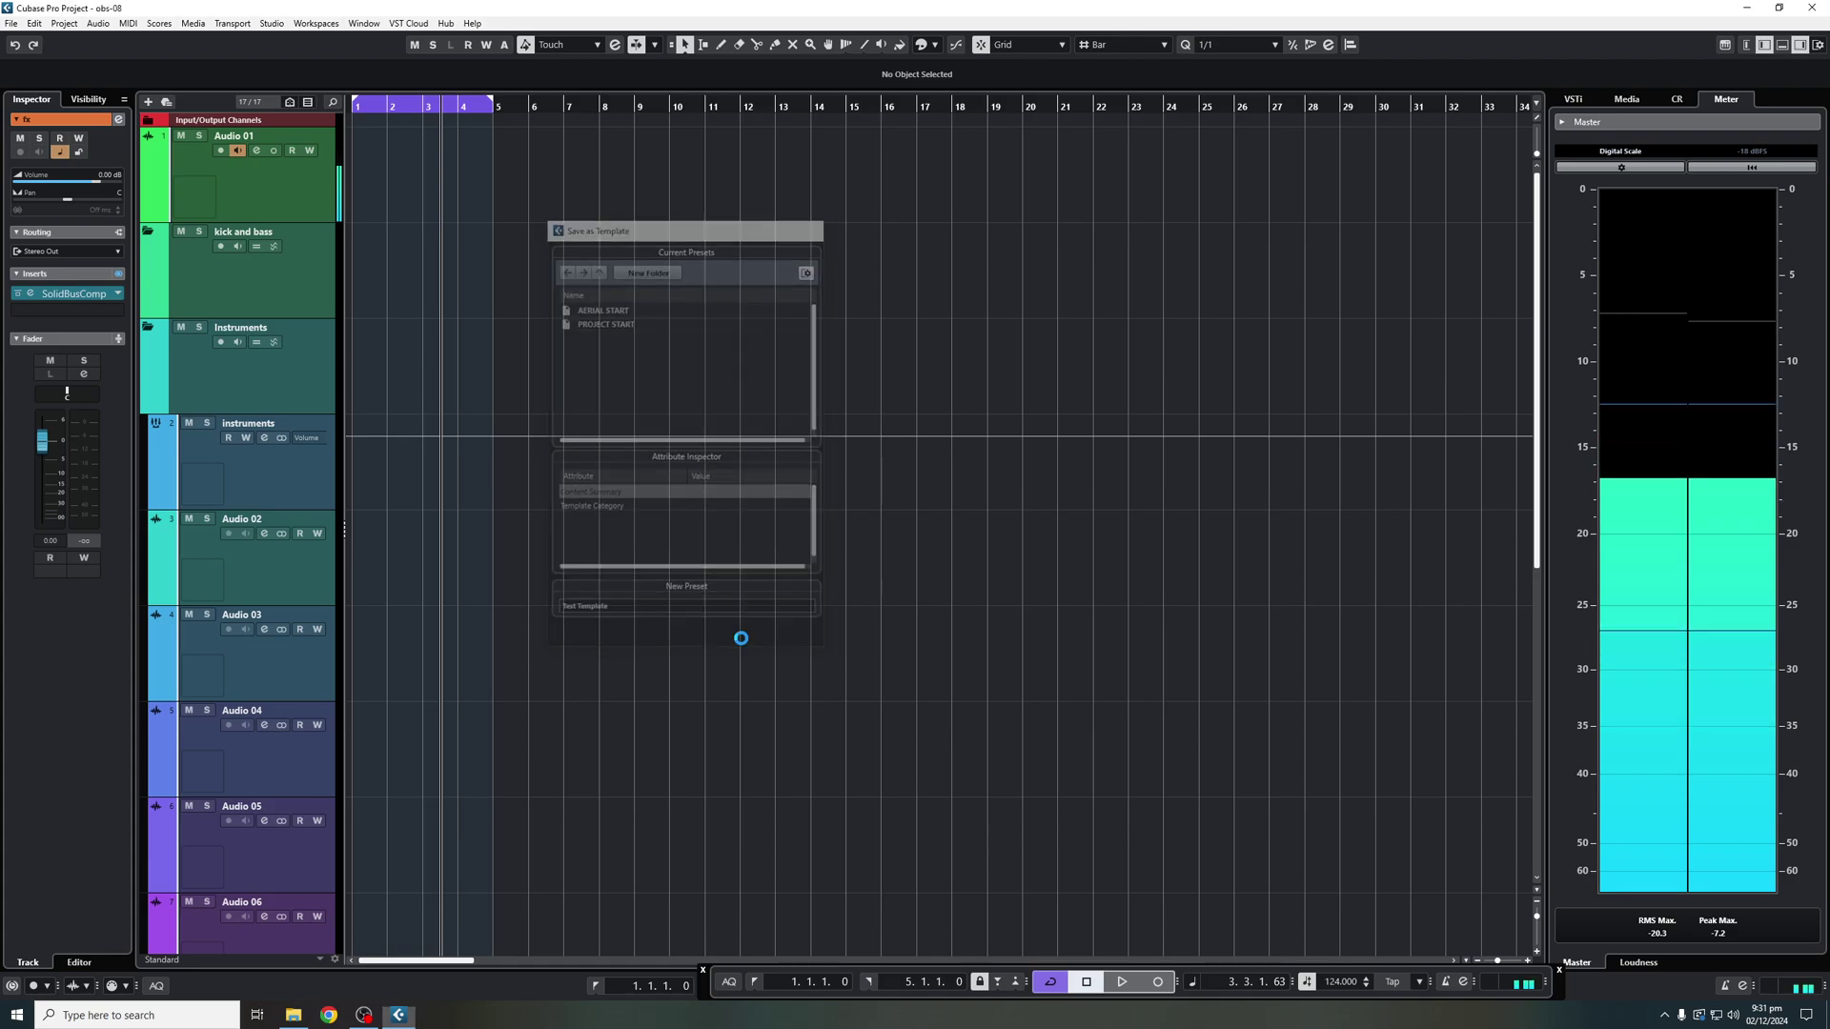
scroll(656, 536, "down", 5)
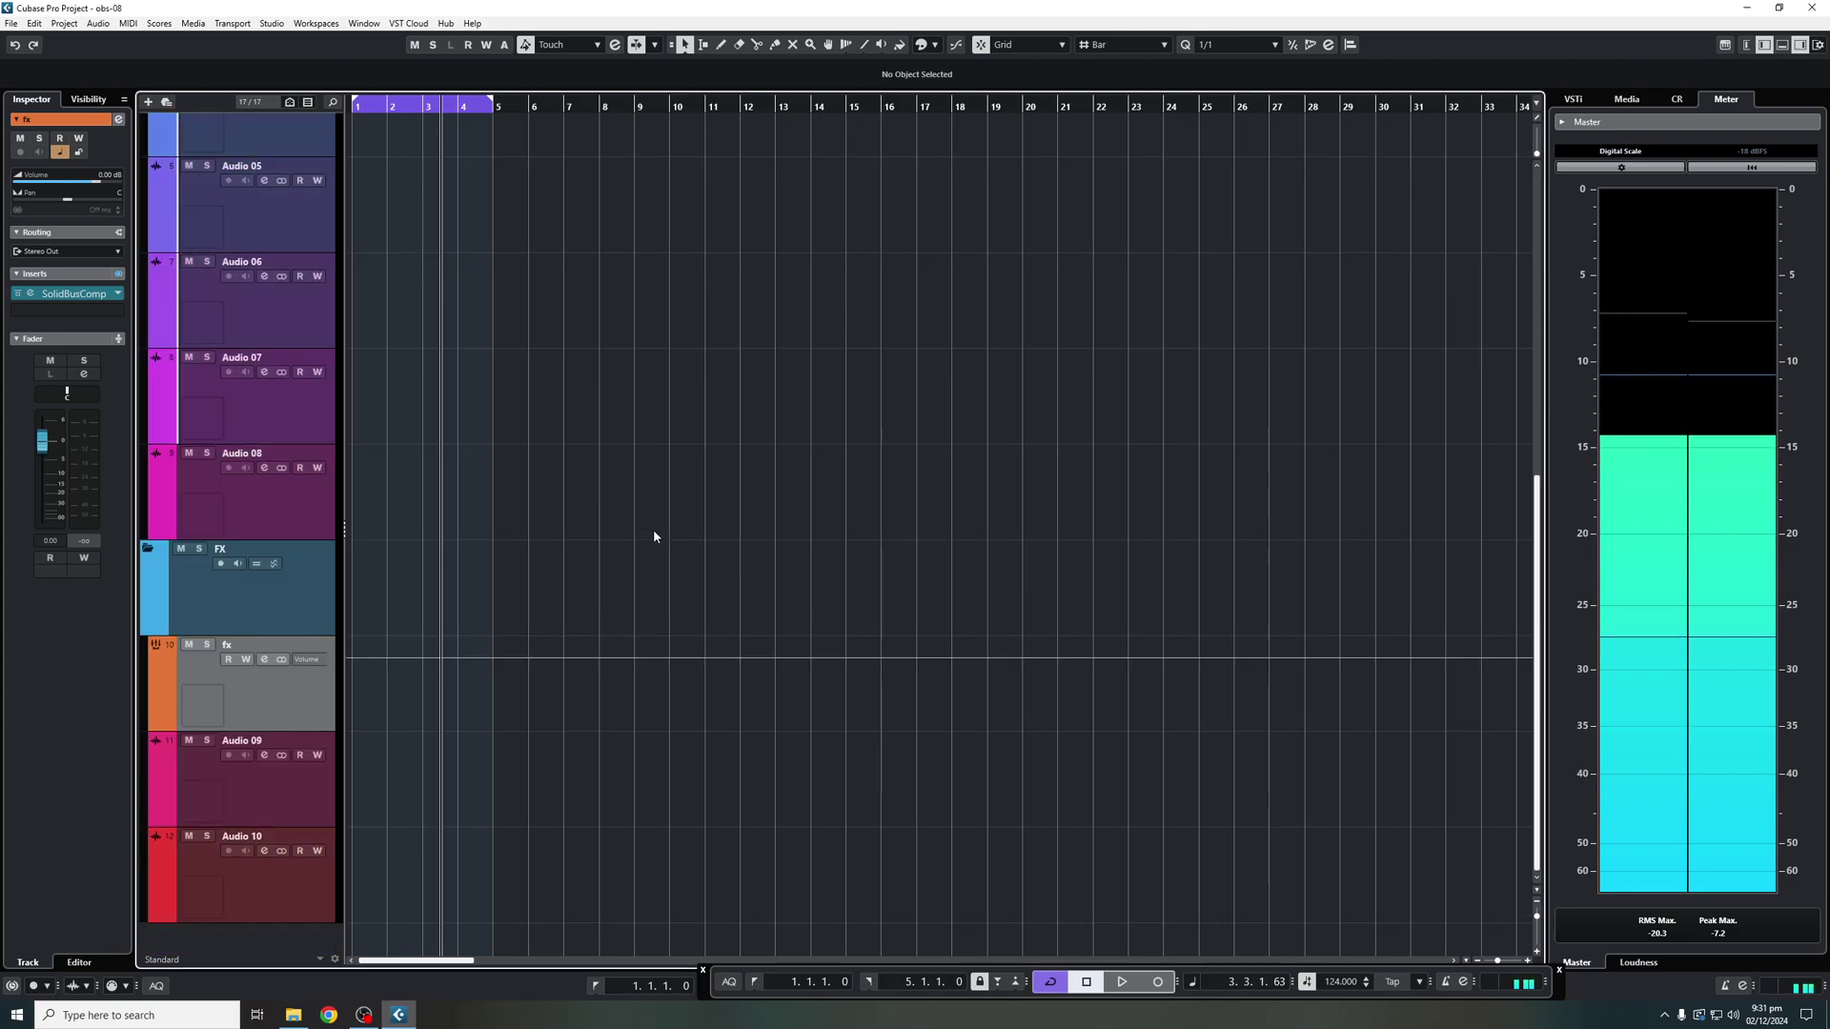